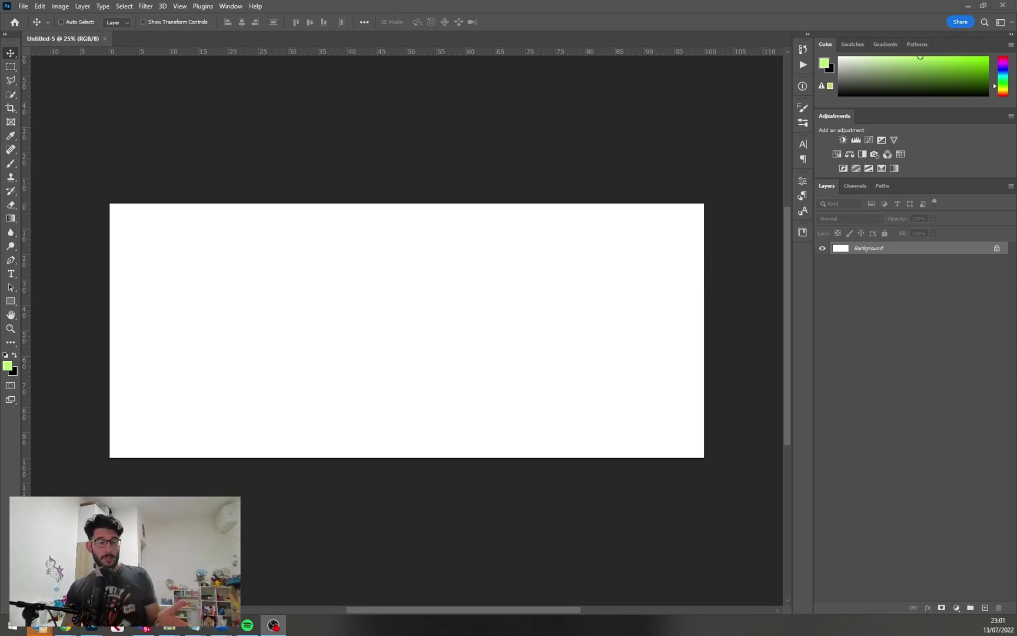
Draw a wide rectangle across the centre of the white canvas
left_click(12, 302)
left_click_drag(328, 298, 445, 337)
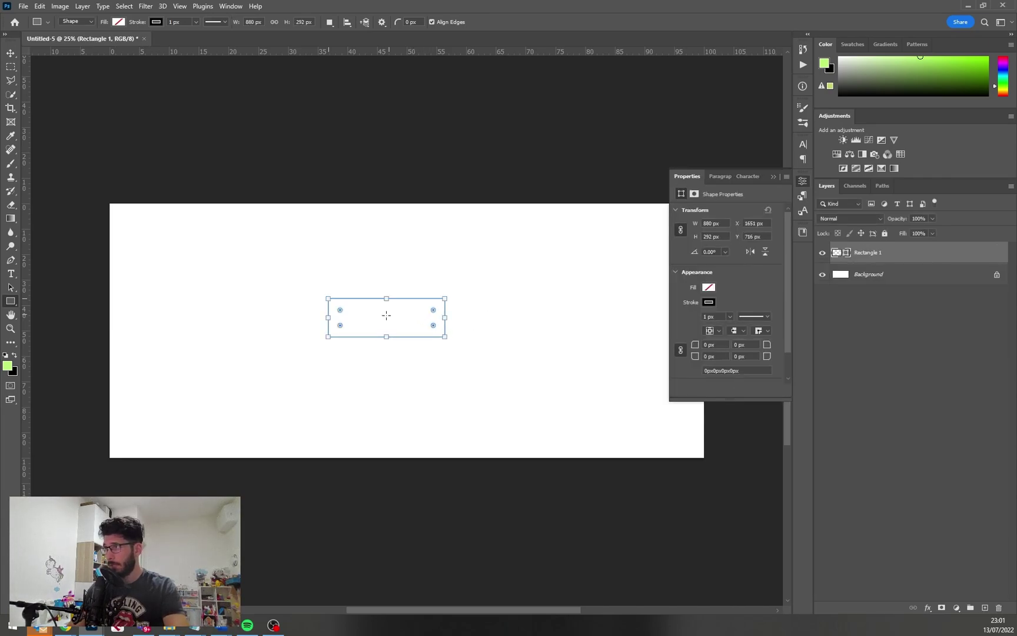
scroll(386, 316, "up", 4)
Set the rectangle's fill to the orange recent swatch
left_click(710, 303)
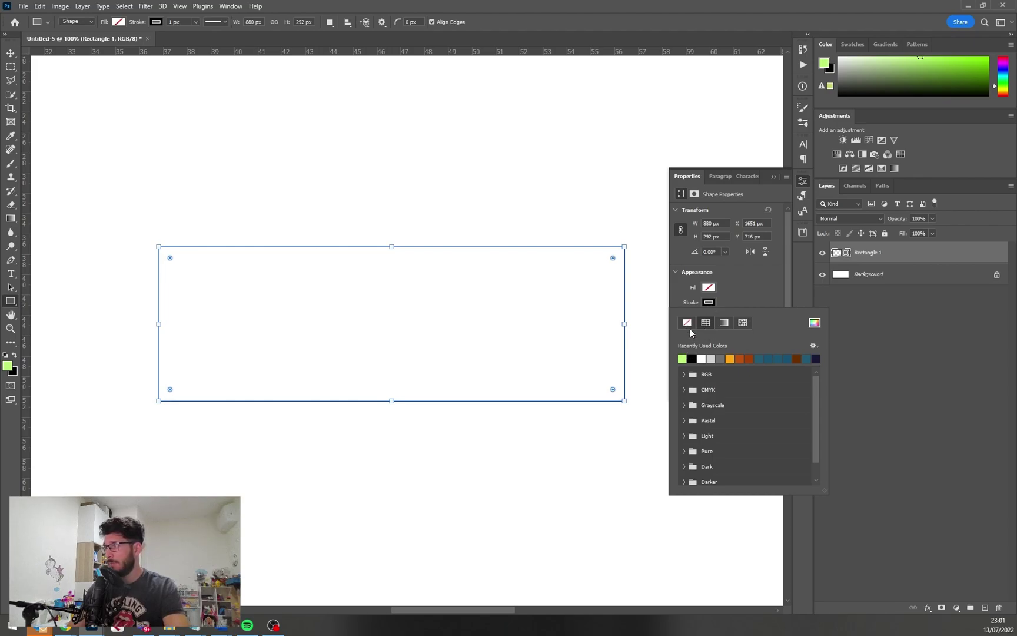
left_click(709, 287)
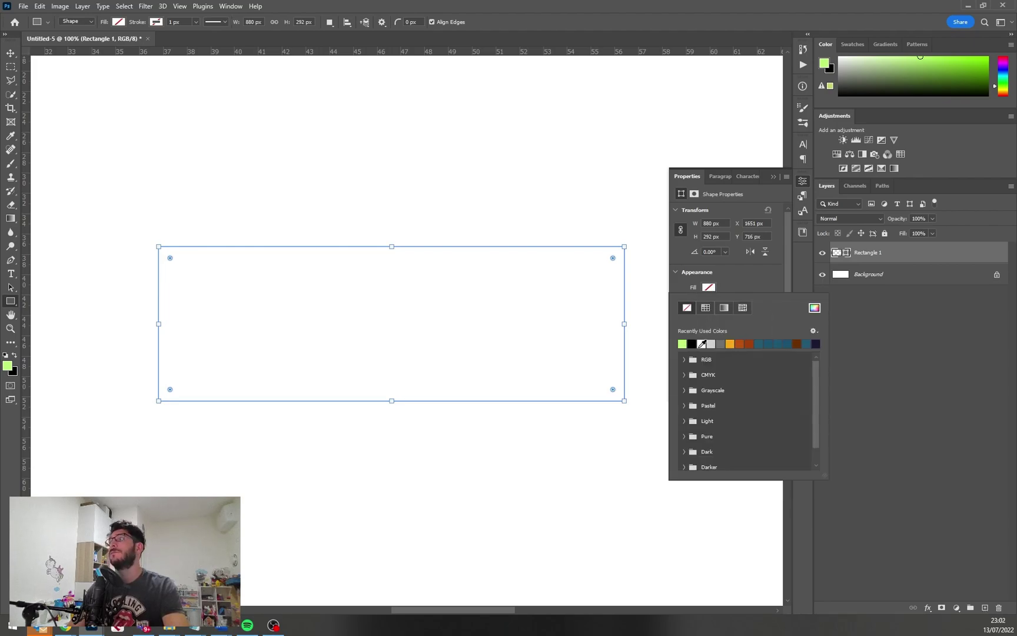
left_click(730, 342)
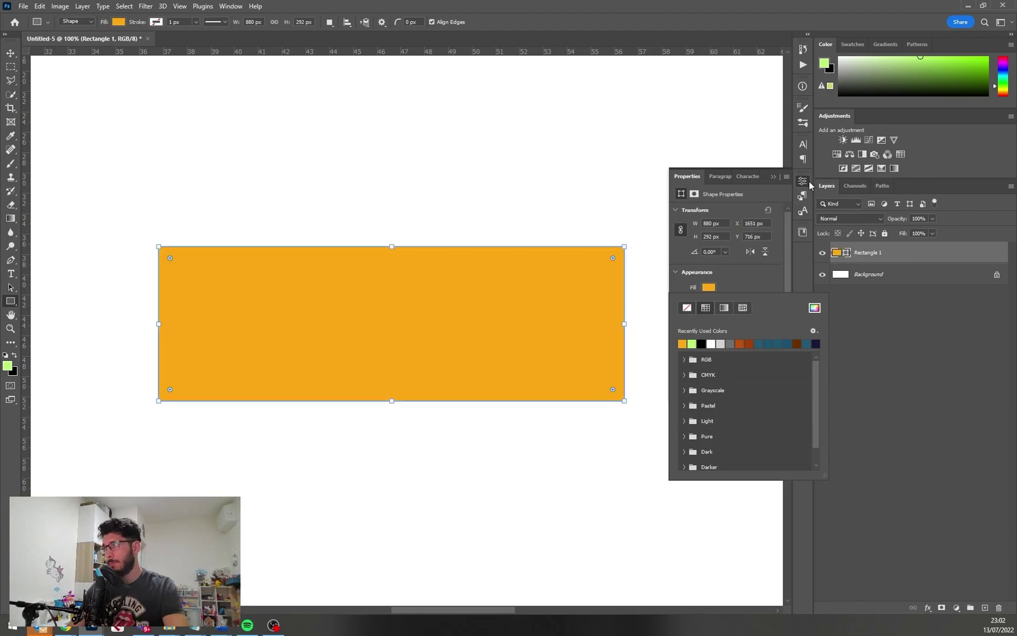
left_click(807, 185)
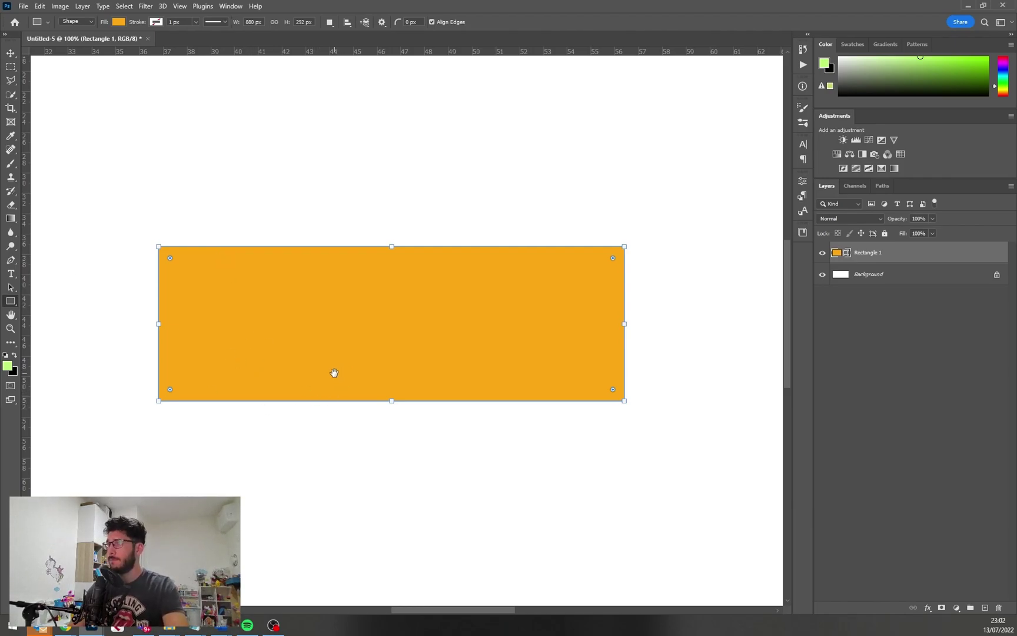
left_click_drag(334, 370, 366, 359)
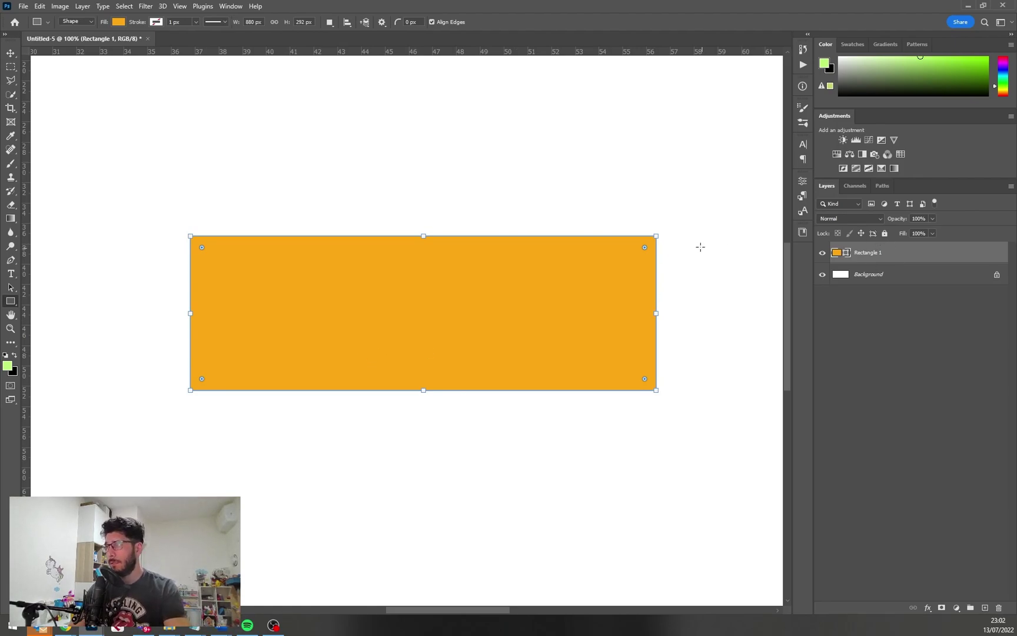
Drag the live corner-radius widgets until the orange rectangle's corners are fully rounded into a pill
left_click_drag(645, 247, 617, 292)
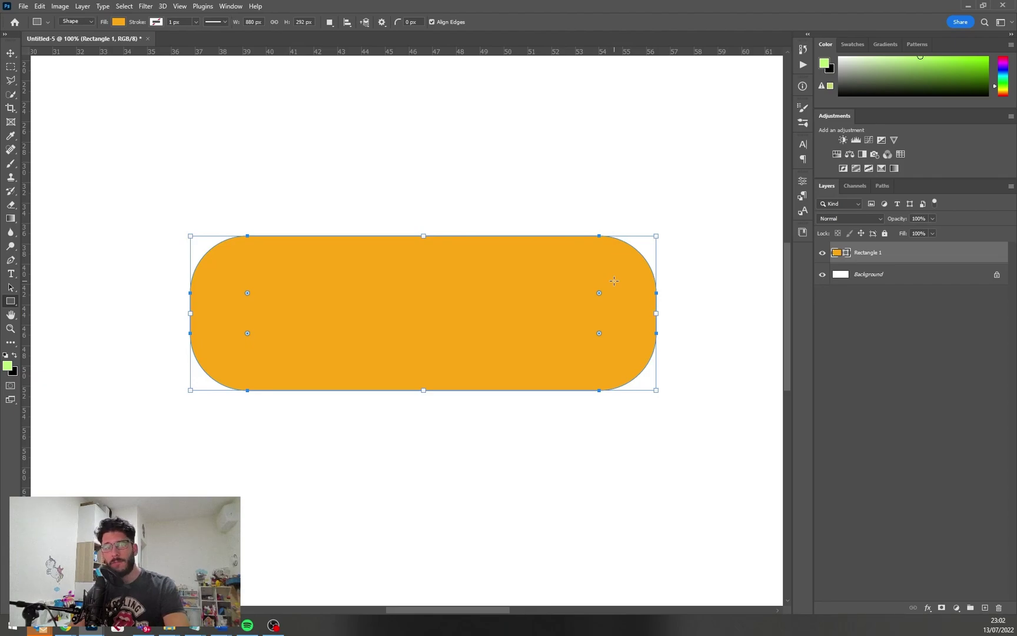
left_click_drag(599, 292, 602, 290)
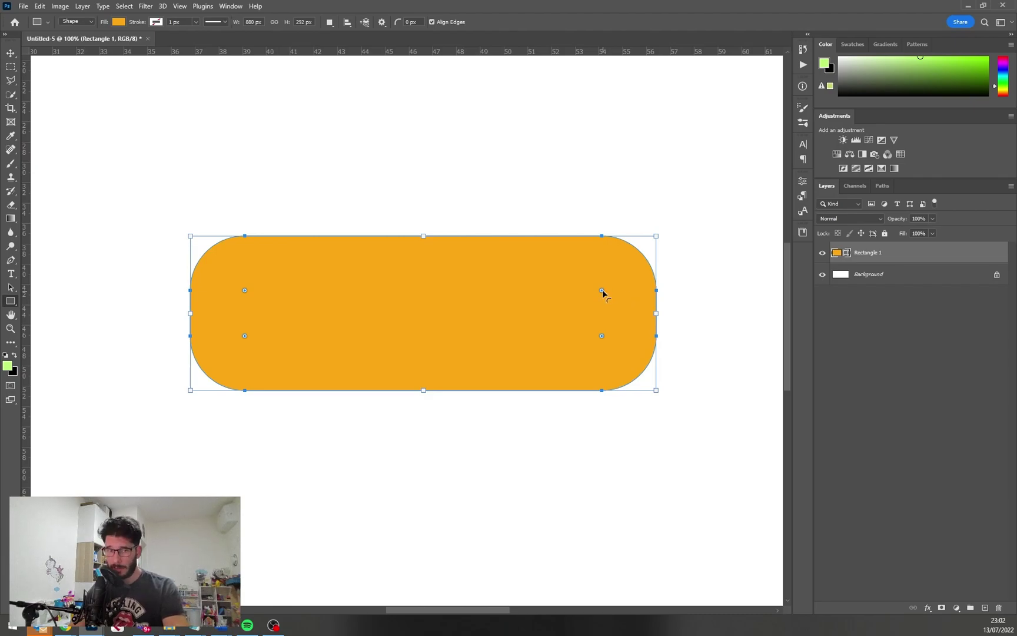
mouse_move(602, 289)
left_mouse_down()
mouse_move(615, 283)
mouse_move(621, 259)
mouse_move(602, 275)
mouse_move(621, 250)
mouse_move(590, 299)
left_mouse_up()
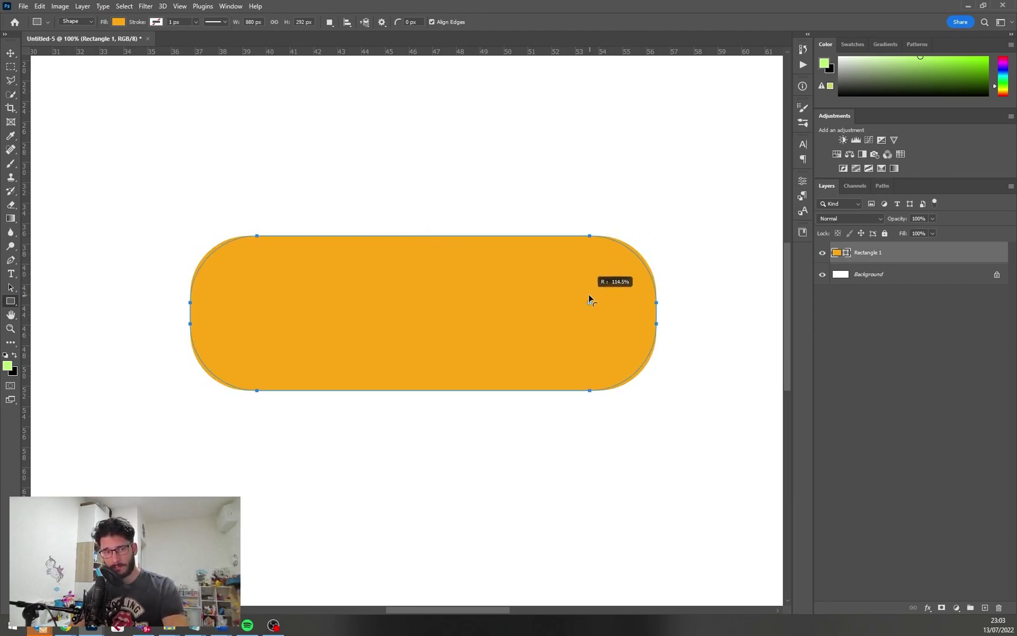
left_click_drag(590, 299, 594, 296)
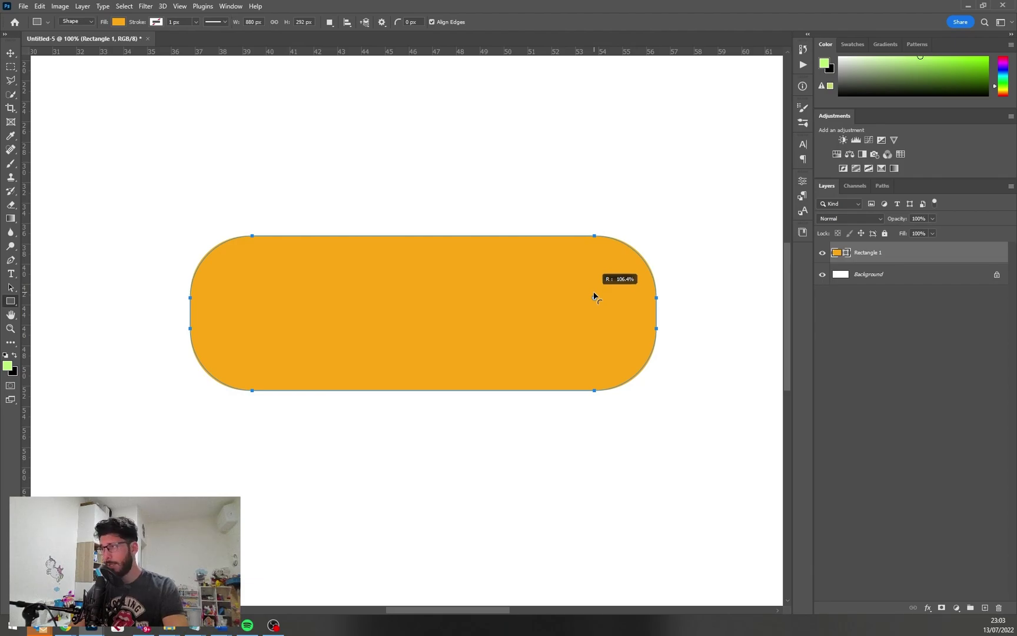
left_click_drag(594, 296, 596, 301)
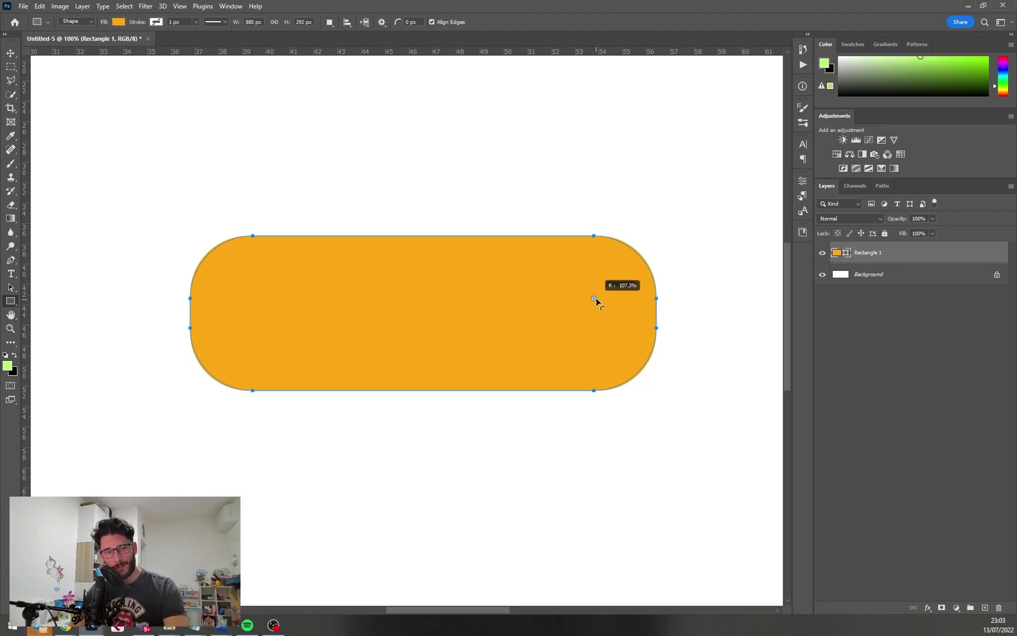
left_click_drag(596, 301, 596, 300)
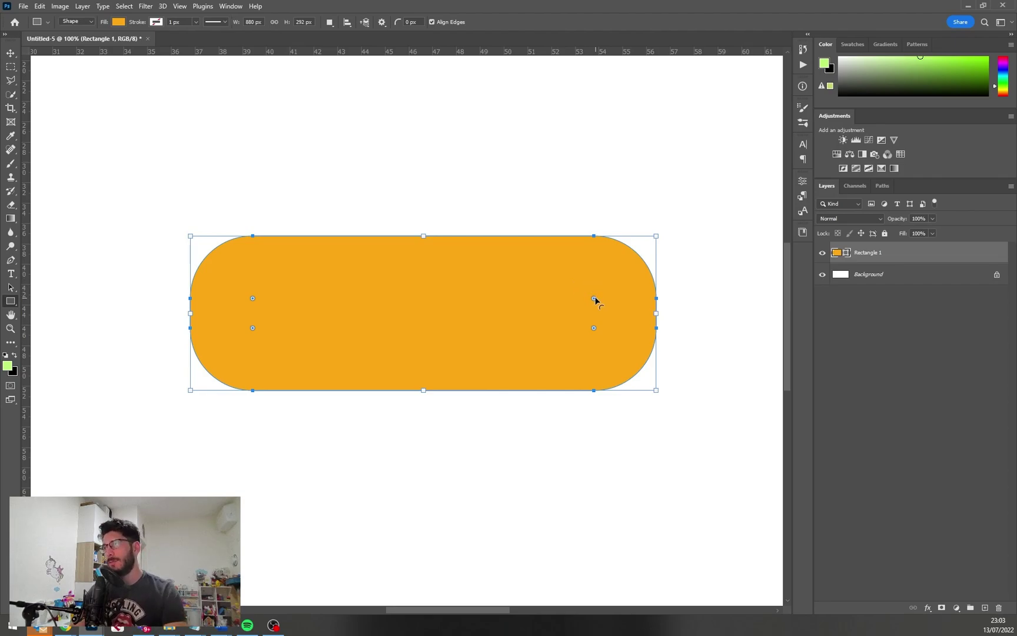
left_click_drag(595, 297, 602, 295)
key("v")
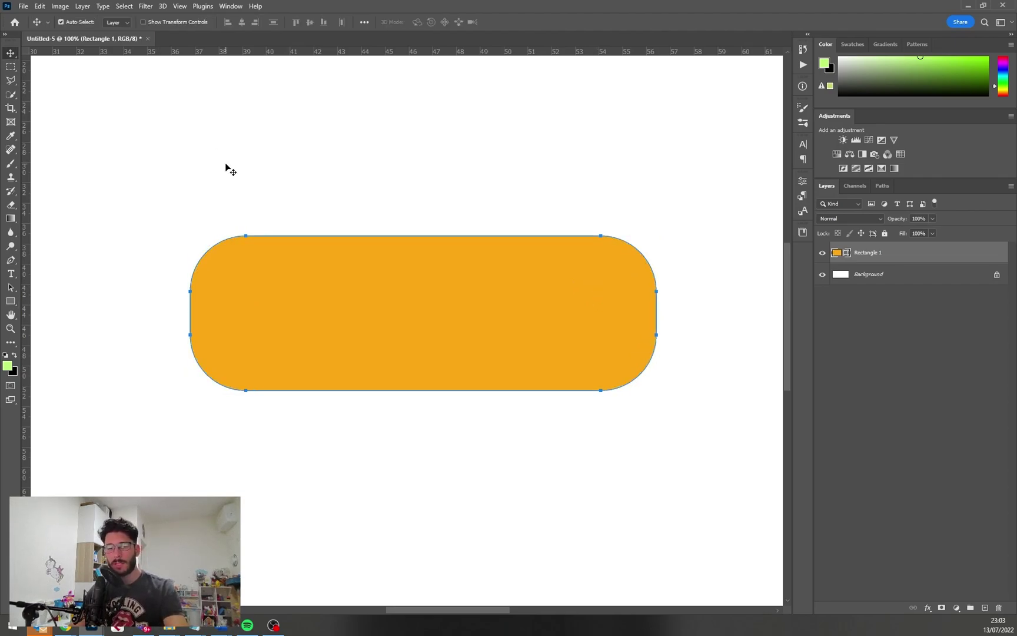
Apply an Inflate warp to the pill, then reduce the bend so its sides bulge slightly
key("ctrl+t")
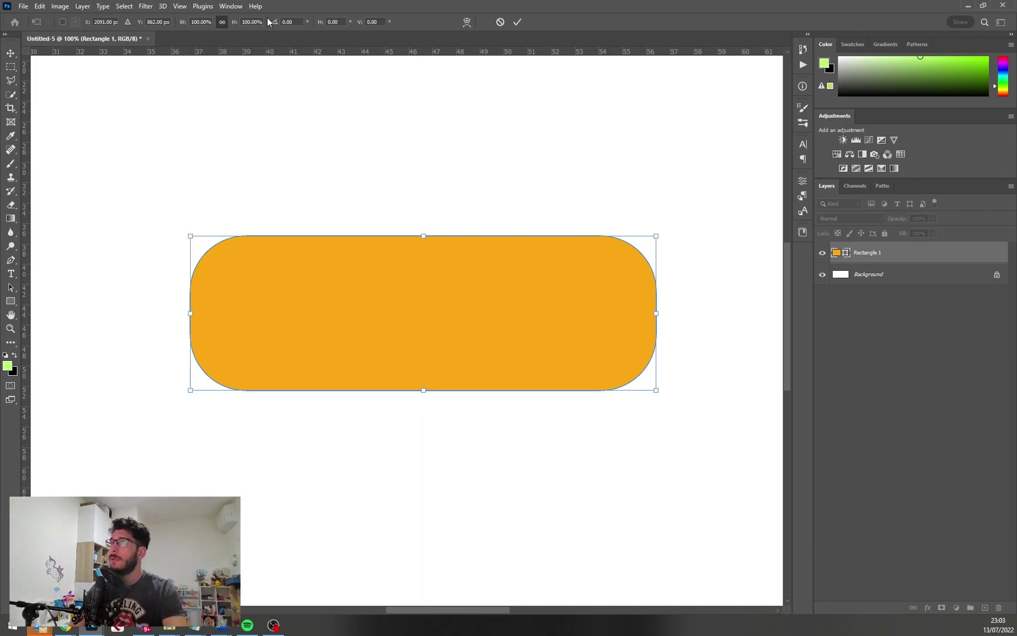
right_click(465, 281)
left_click(494, 350)
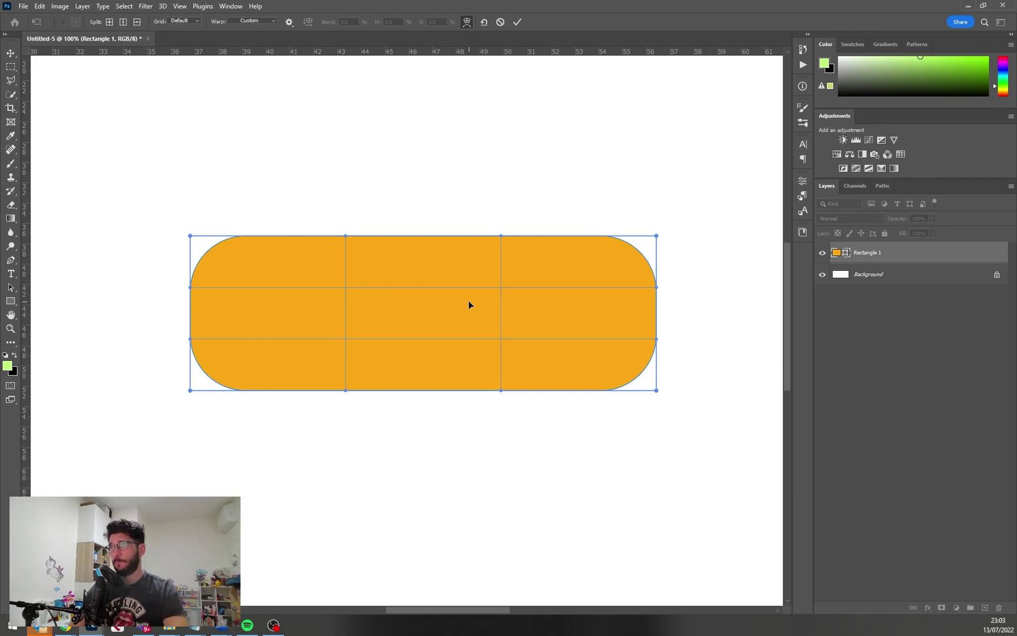
left_click(263, 22)
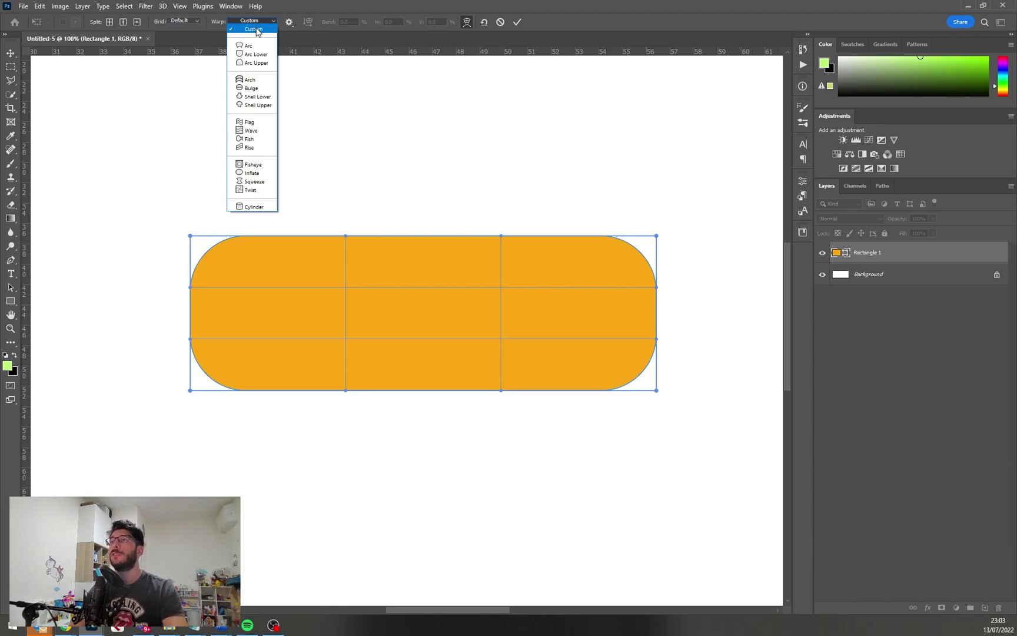
left_click(253, 172)
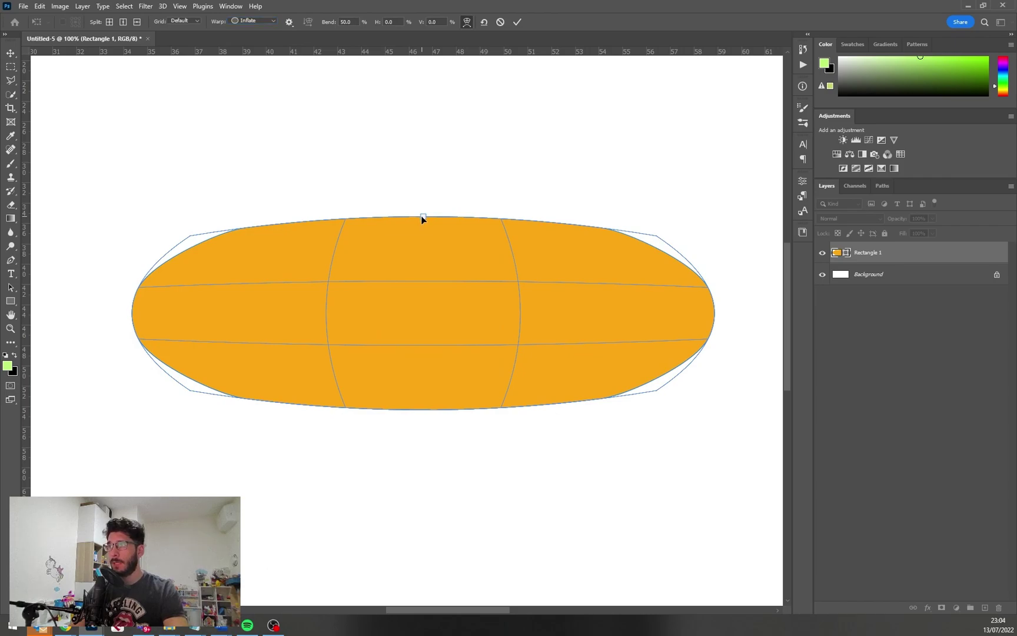
left_click_drag(422, 217, 425, 233)
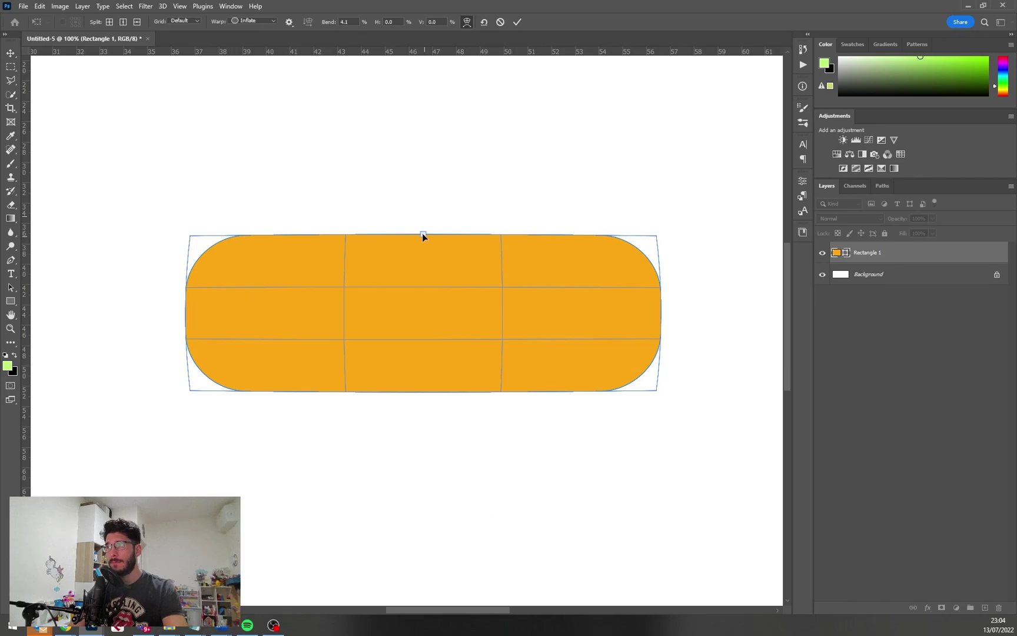
left_click_drag(421, 234, 427, 235)
Commit the warp as a regular path and scale the side anchors horizontally to 96.9%
key("Return")
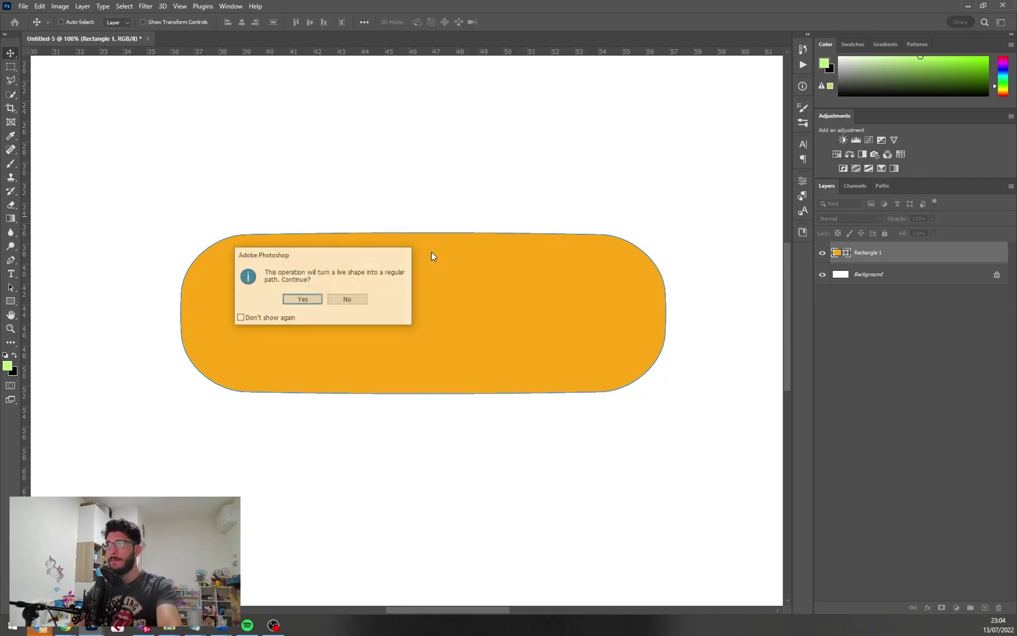
left_click(346, 299)
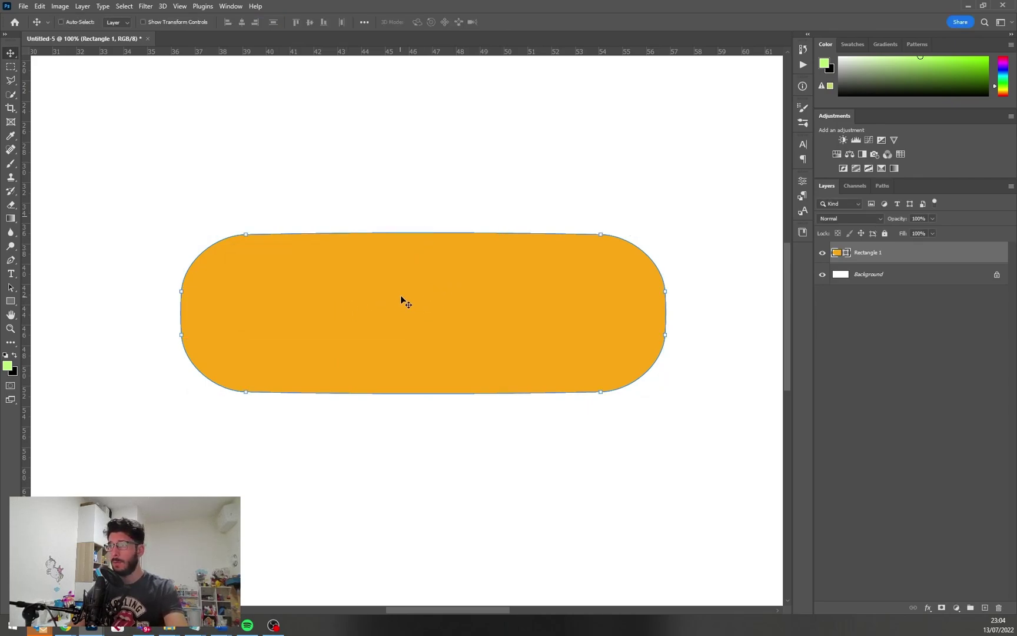
key("a")
left_click_drag(156, 279, 661, 315)
key("ctrl+t")
key("Return")
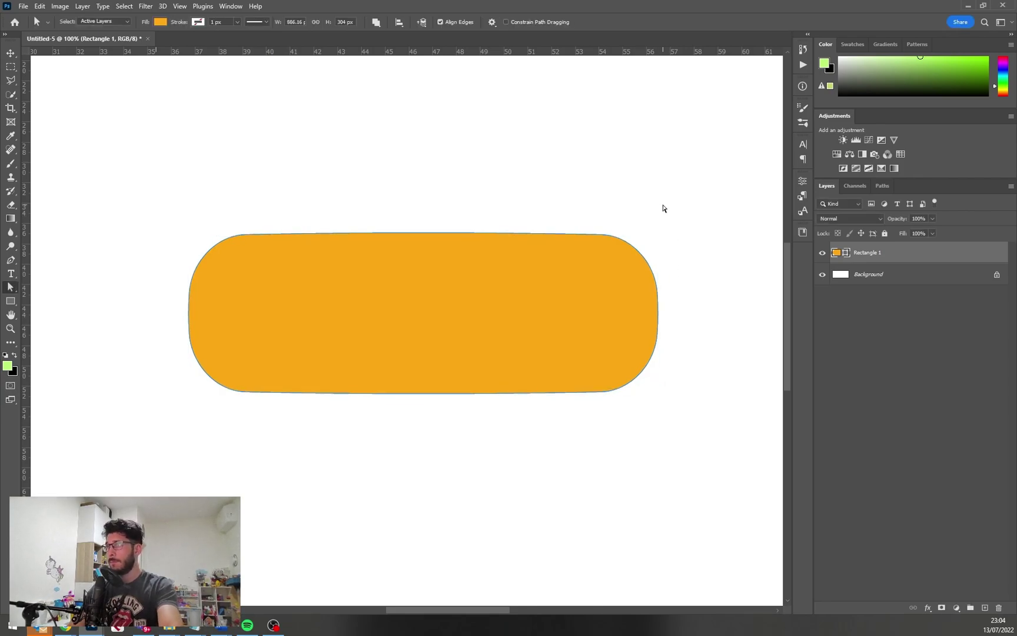
left_click(663, 207)
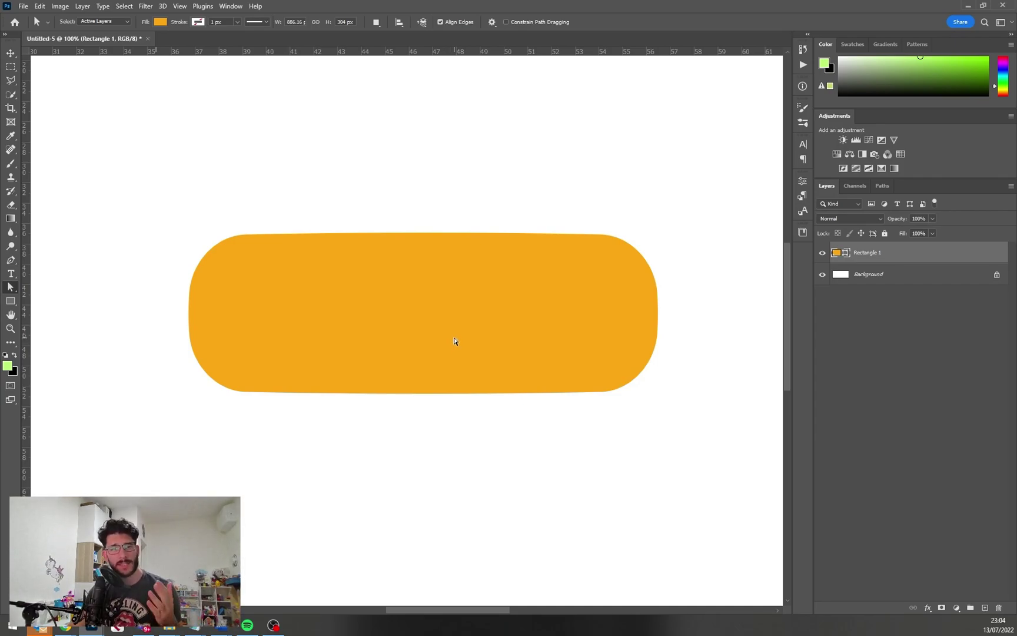
Add a Gradient Overlay with Normal blend mode to the pill layer
double_click(953, 253)
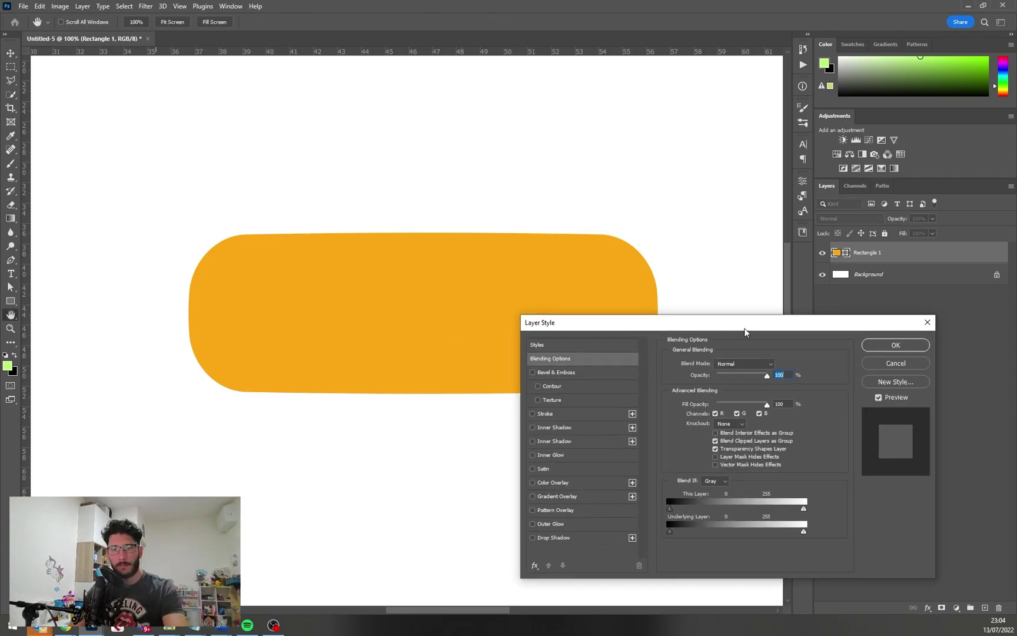
left_click_drag(740, 328, 671, 279)
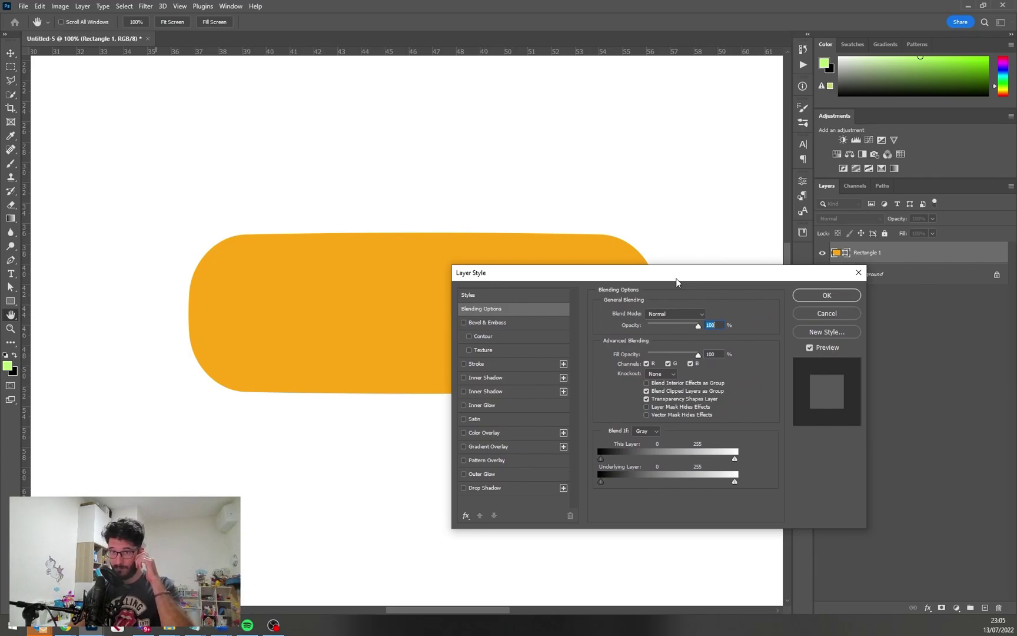
left_click(477, 449)
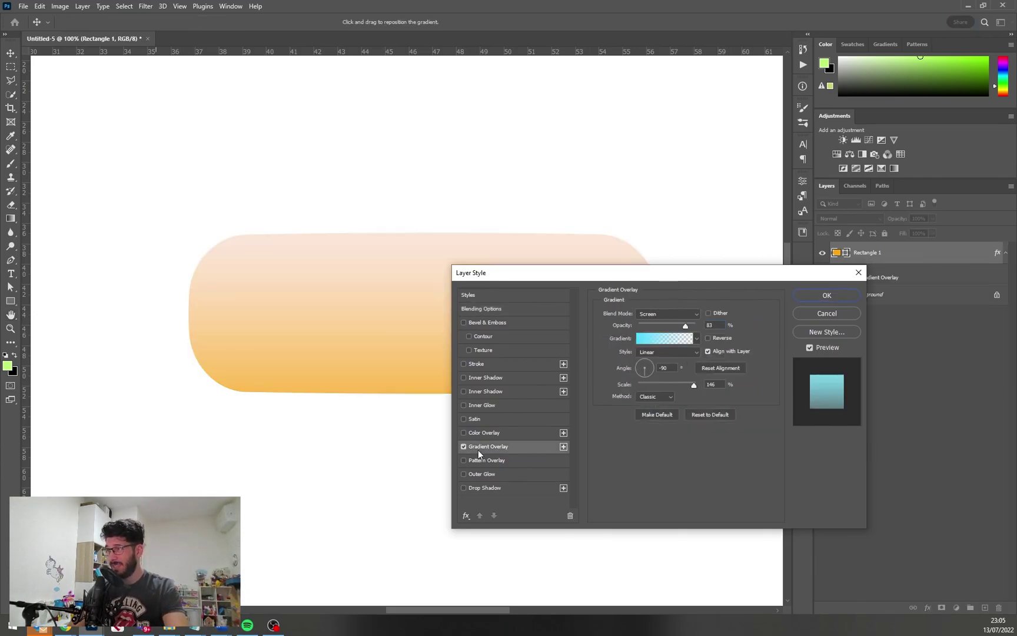
left_click(663, 317)
left_click(665, 321)
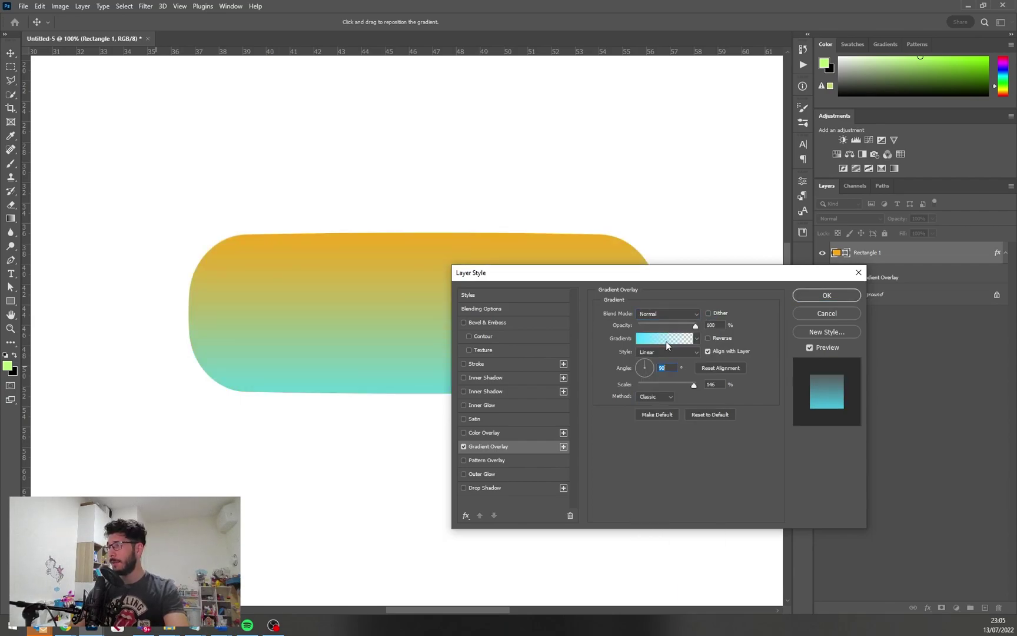
left_click(665, 340)
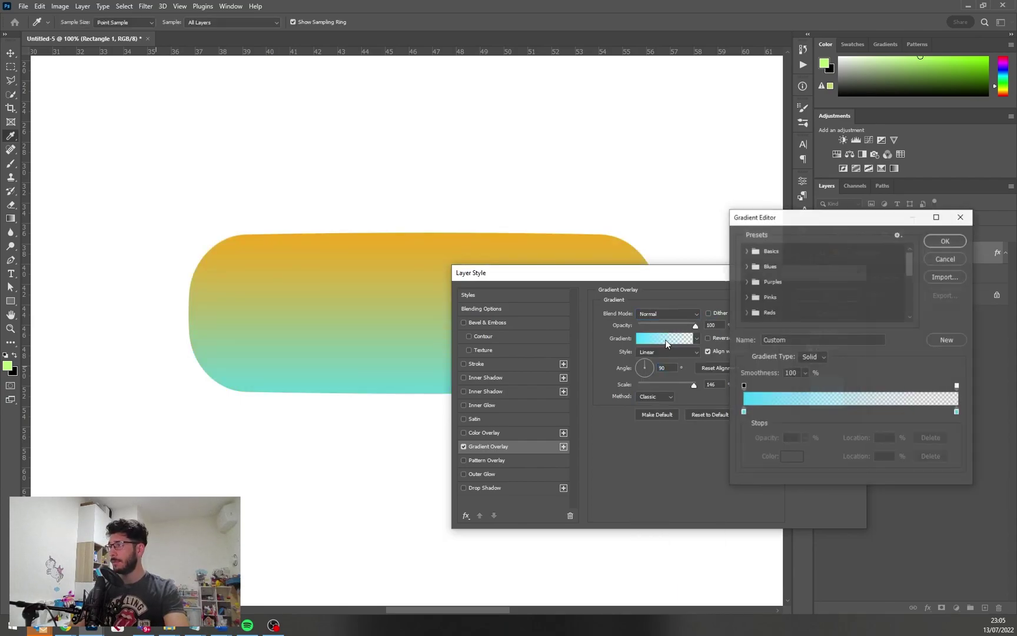
Recolour the gradient stops to ff5400/ff6600, delete the teal stop, and apply
double_click(744, 413)
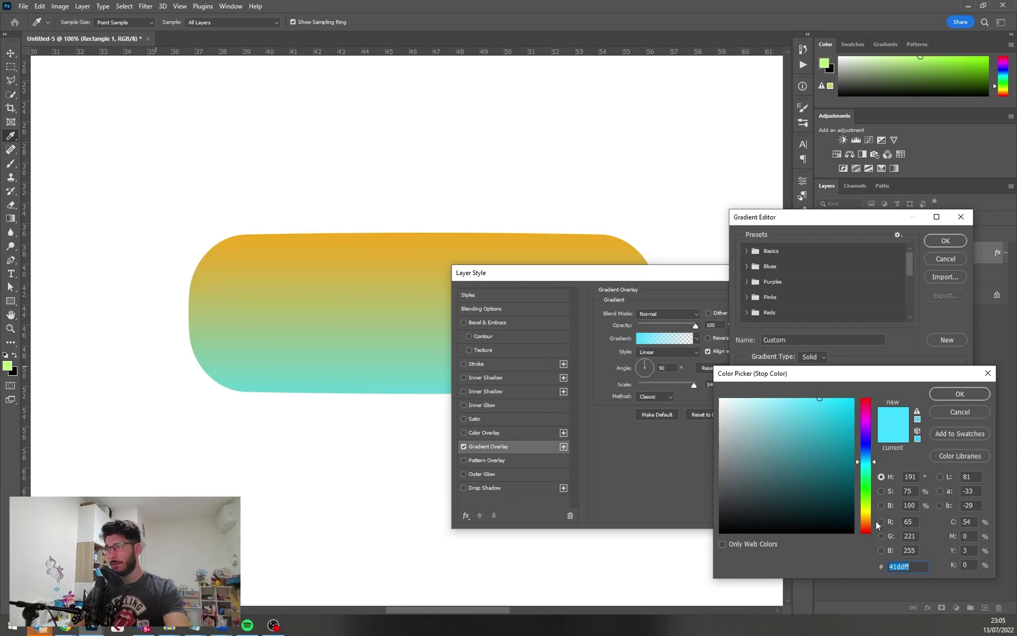
left_click(868, 526)
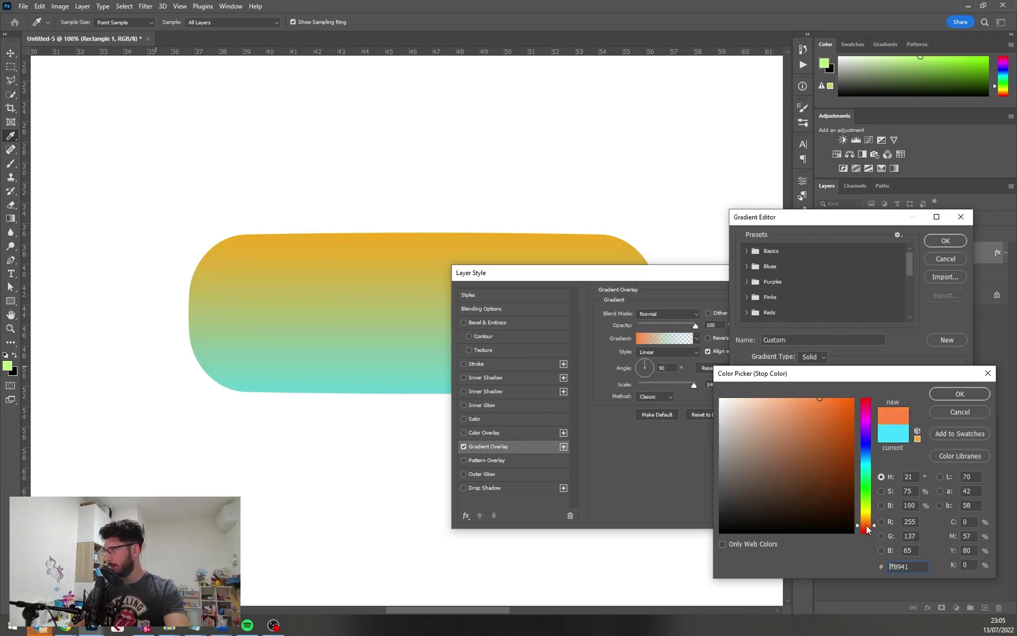
left_click_drag(840, 484, 855, 397)
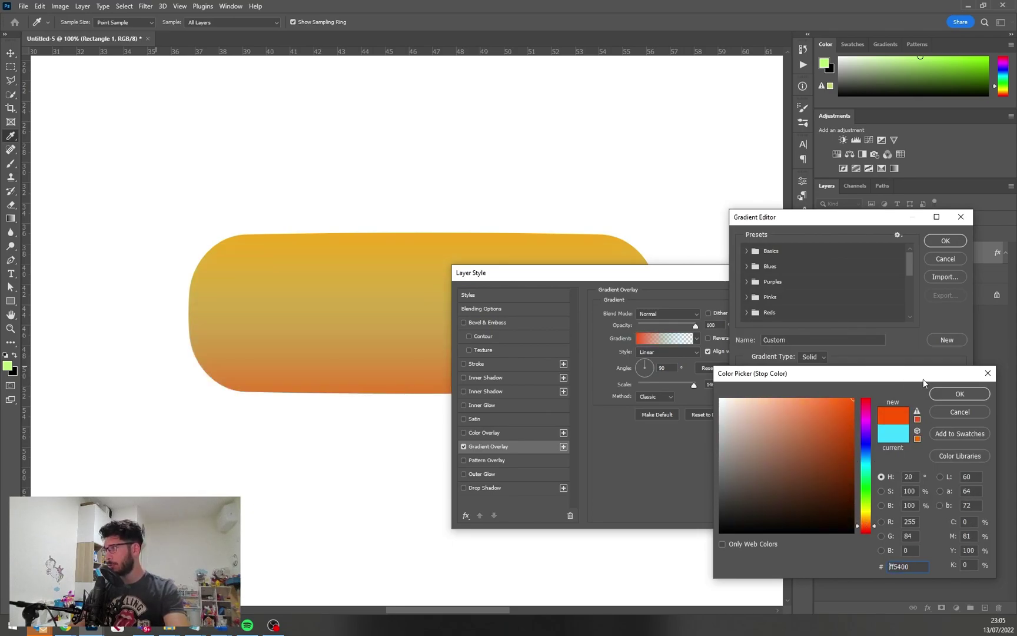
left_click(955, 392)
left_click_drag(957, 414, 956, 427)
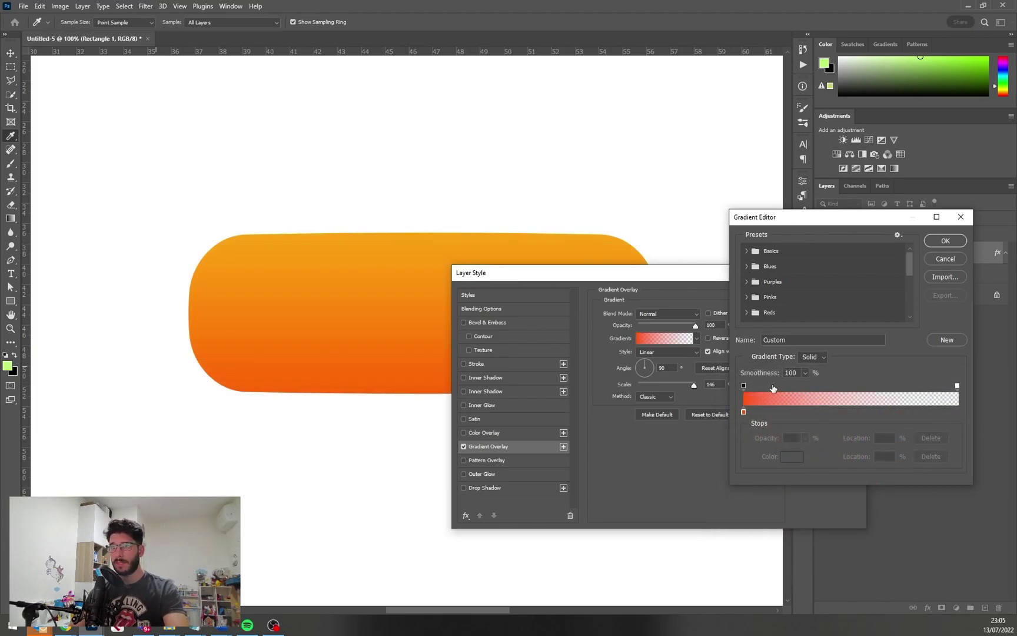
double_click(744, 413)
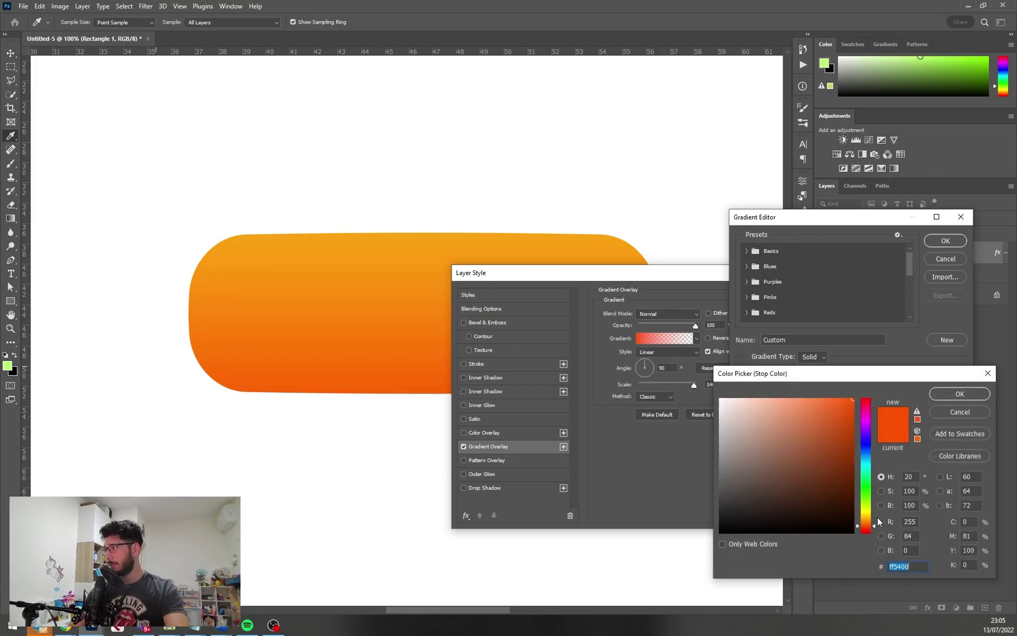
left_click_drag(867, 529, 869, 528)
key("Return")
key("Return")
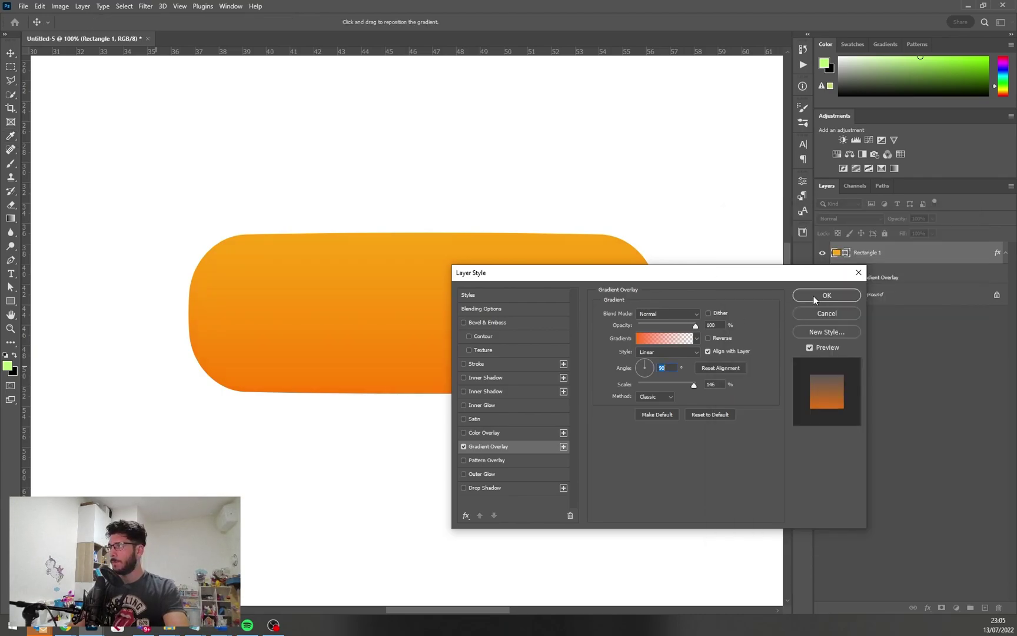
left_click(813, 296)
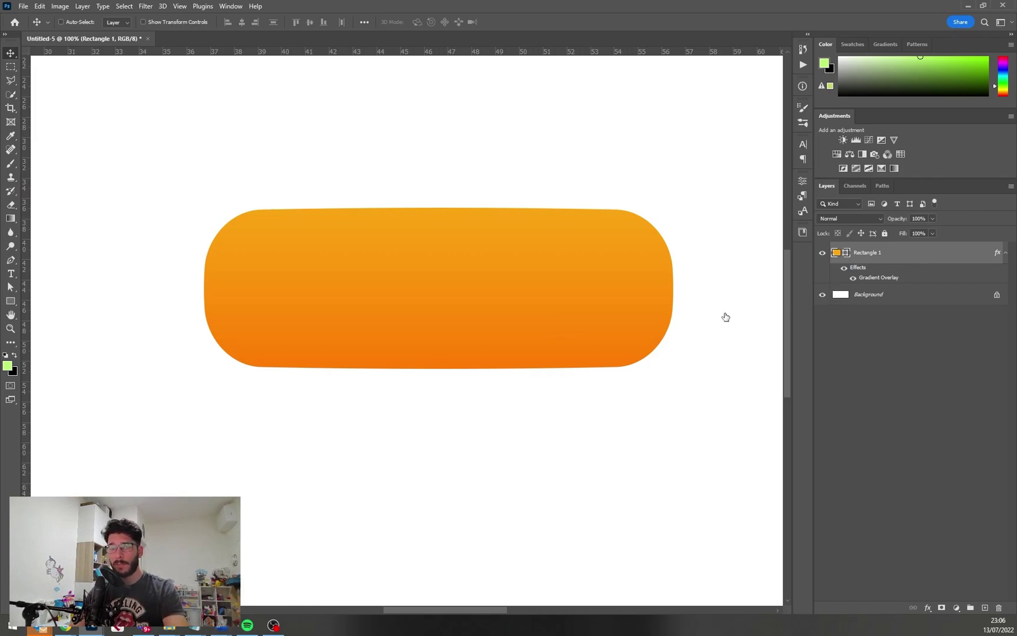
Add an inside Stroke about 22 px thick with a Gradient fill type
left_click(492, 365)
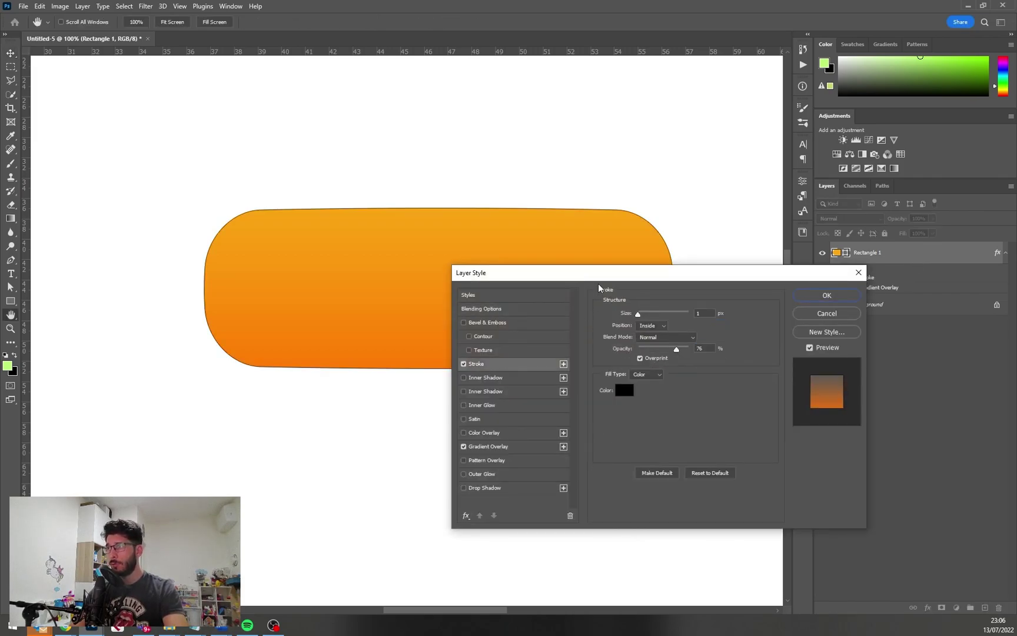
left_click_drag(609, 275, 683, 278)
left_click(724, 327)
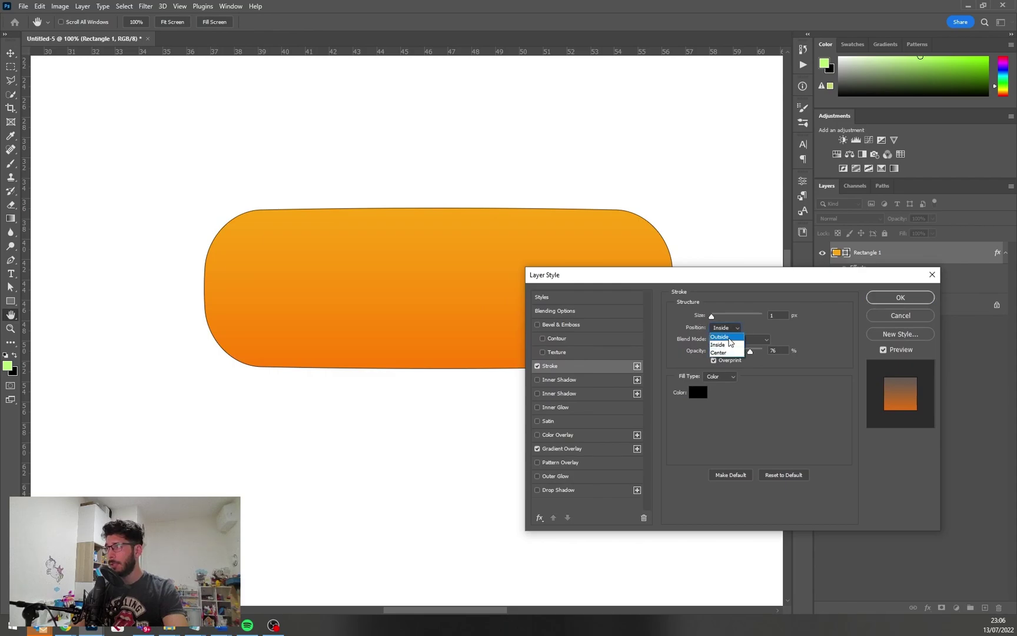
left_click(729, 346)
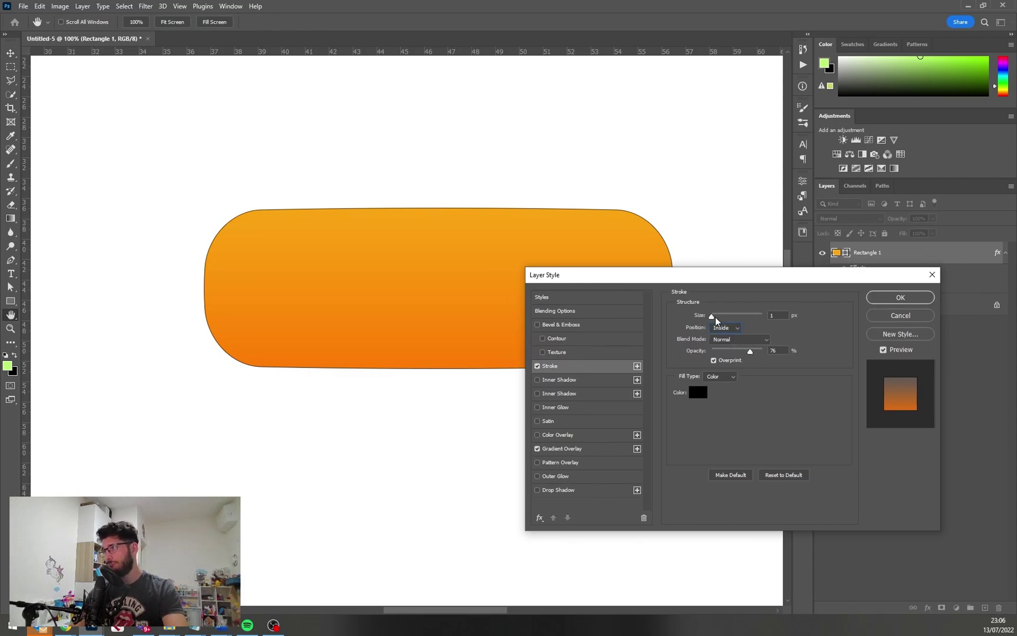
left_click_drag(712, 316, 722, 327)
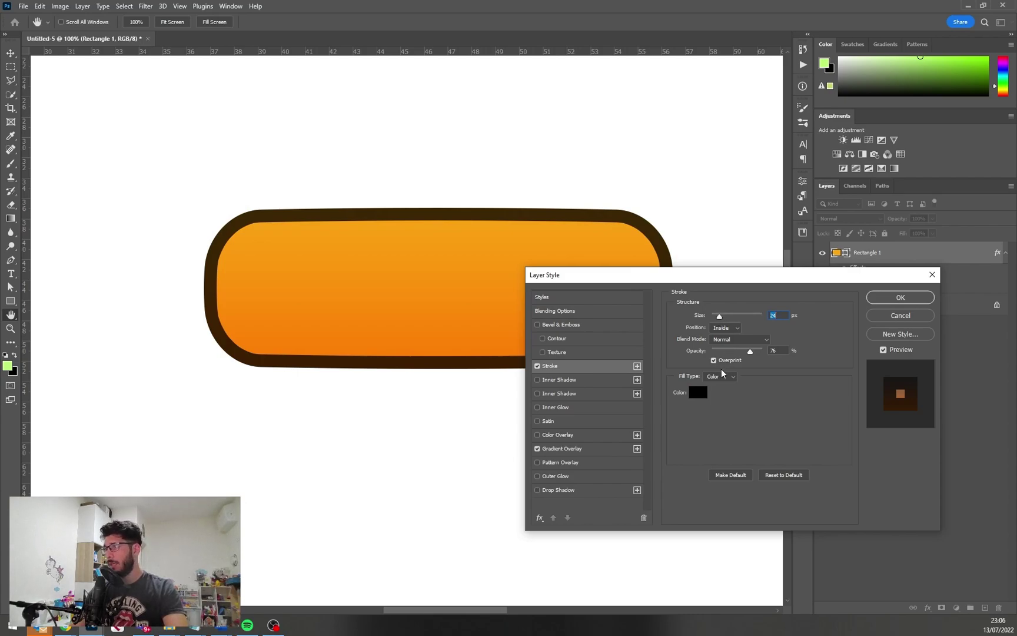
left_click(721, 375)
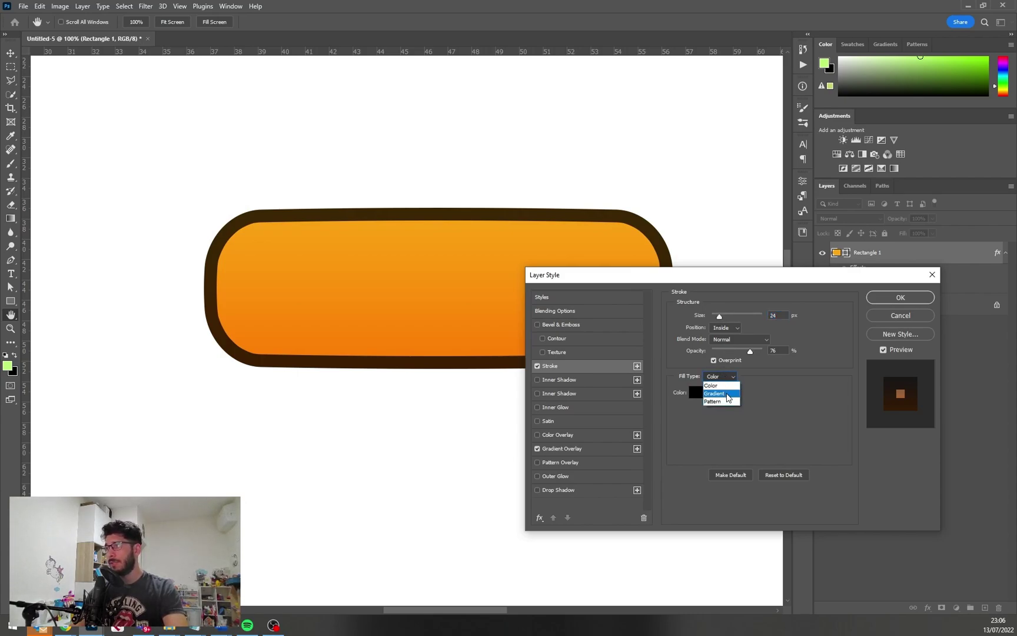
left_click(728, 394)
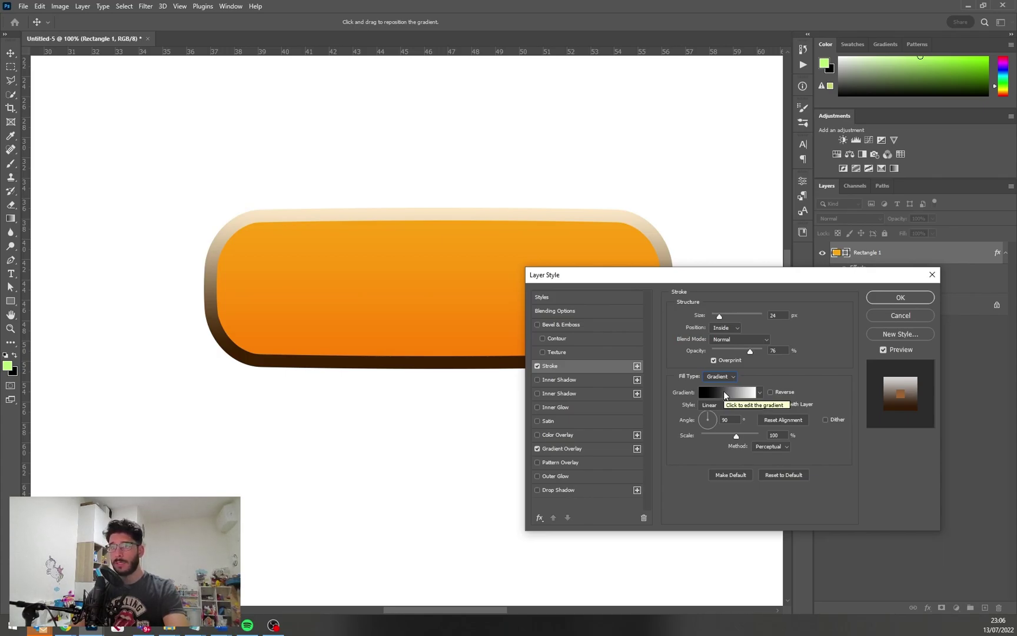
Set the stroke gradient's stops to gold ffb400 and yellow ffea00
left_click(724, 394)
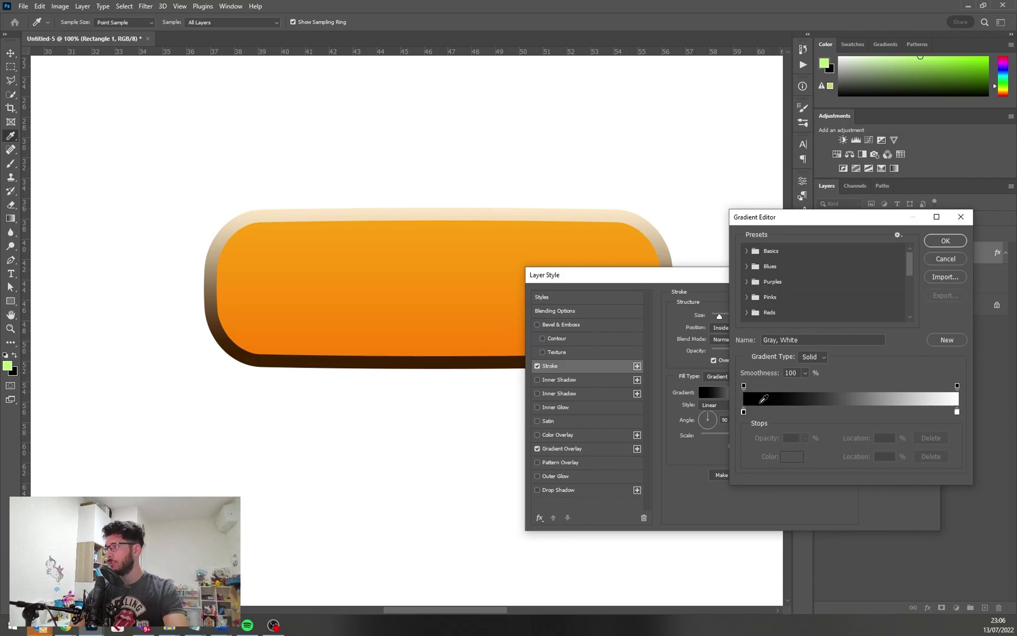
double_click(745, 412)
left_click_drag(867, 532, 866, 517)
left_click(819, 448)
type("ffb400")
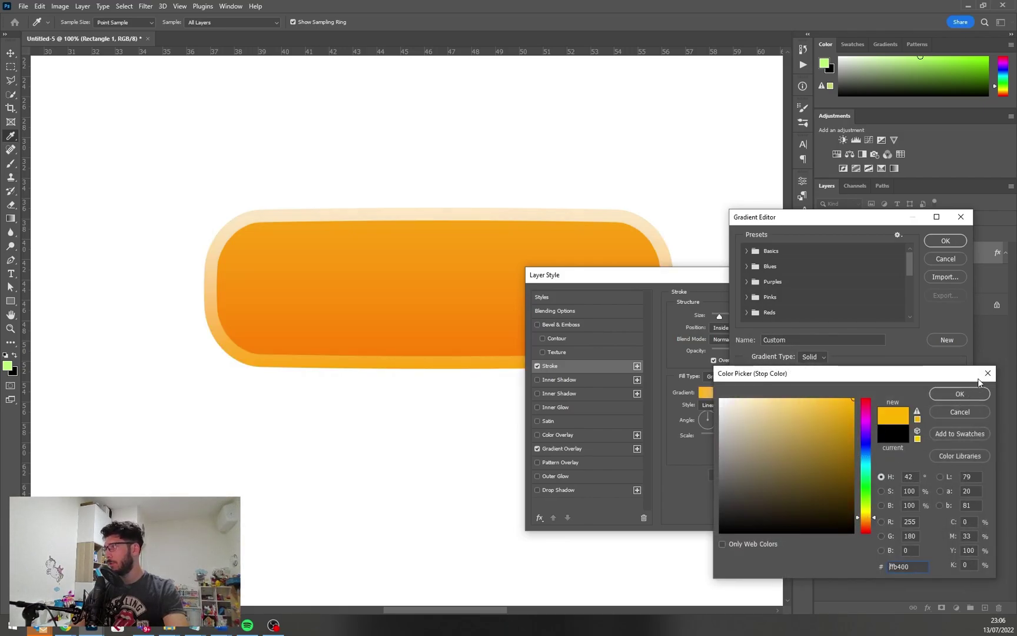
left_click(966, 392)
double_click(957, 412)
left_click_drag(874, 533, 866, 516)
type("ffea00")
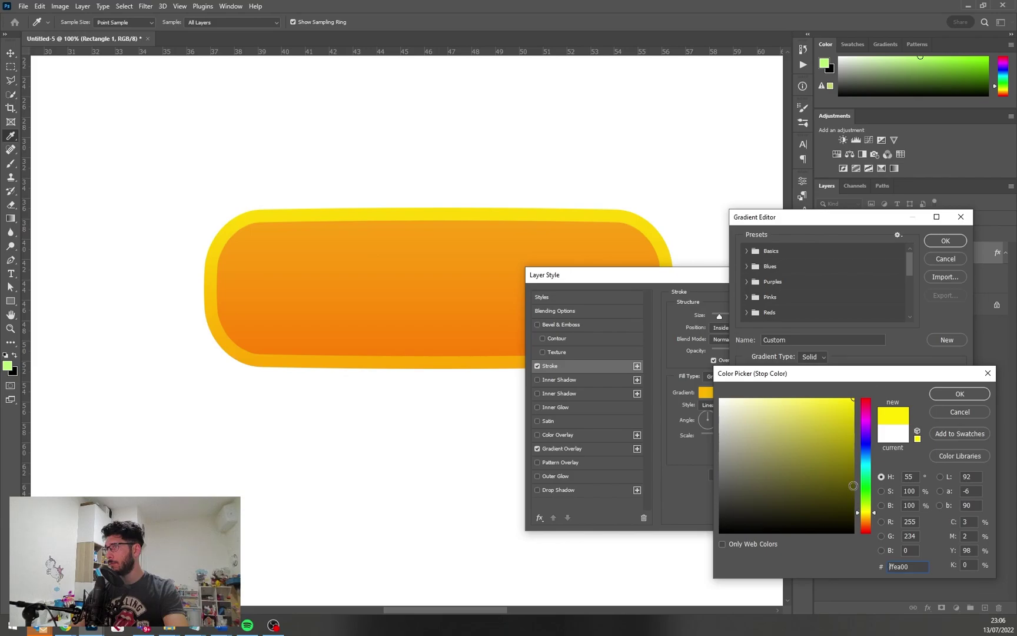
left_click(951, 396)
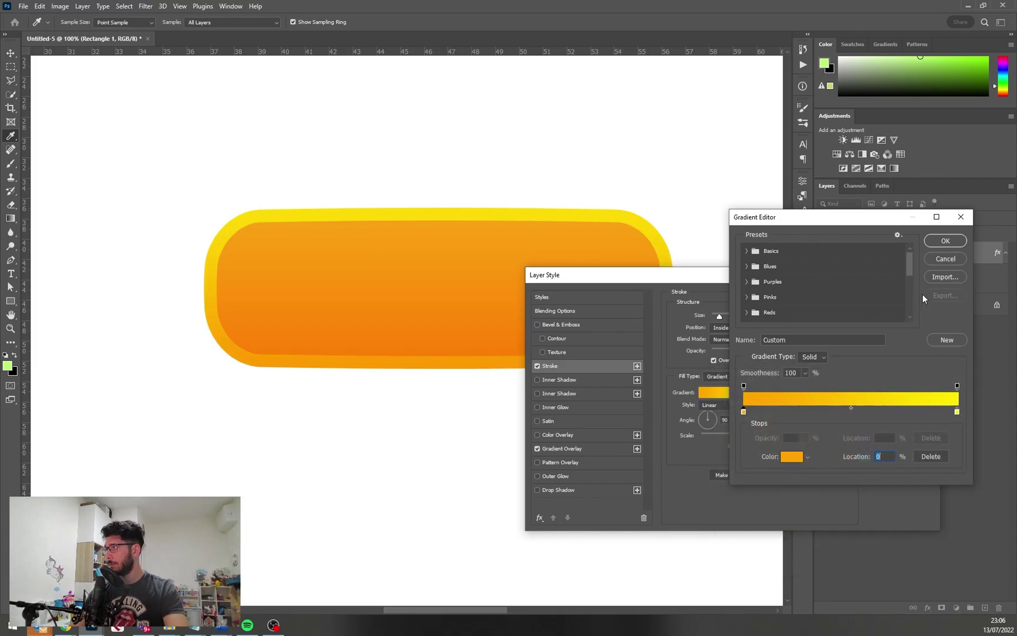
left_click(955, 243)
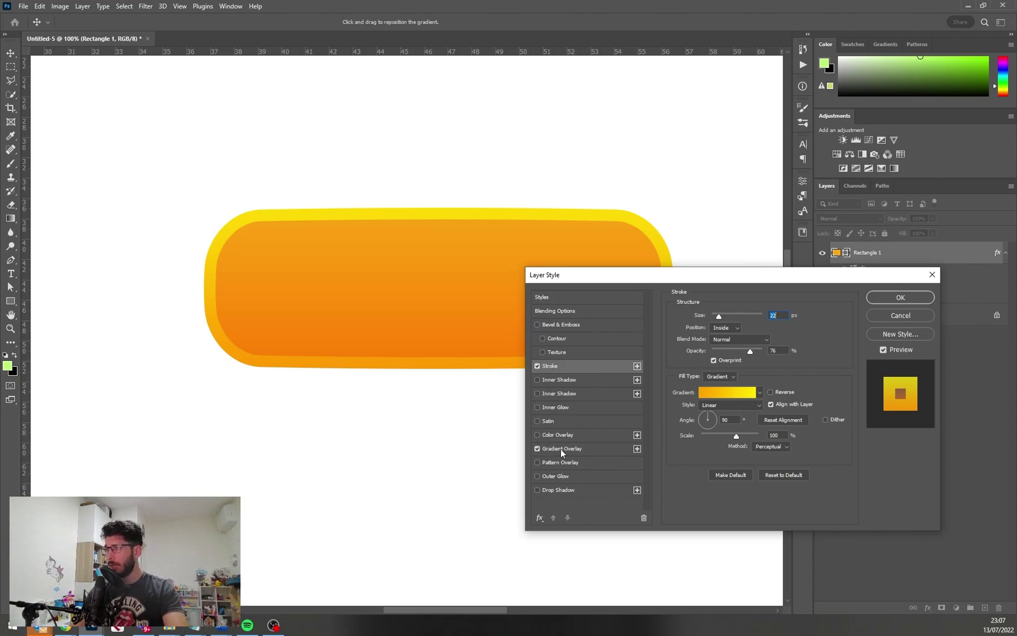
Try a Normal-blend Inner Shadow at 59 px distance in pale yellow, then disable it
left_click(538, 380)
left_click(743, 320)
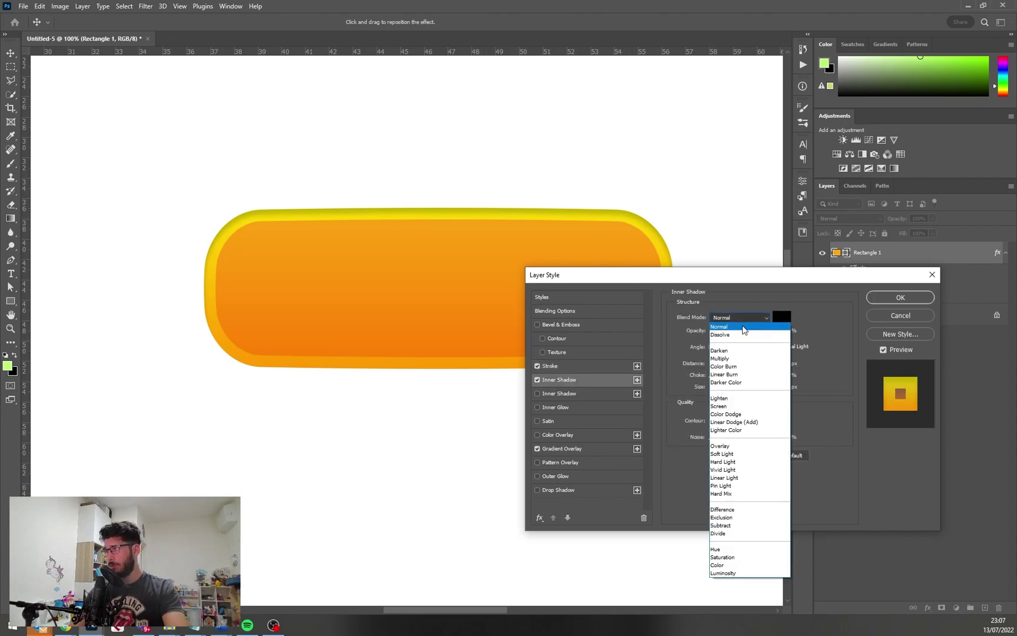
left_click(739, 325)
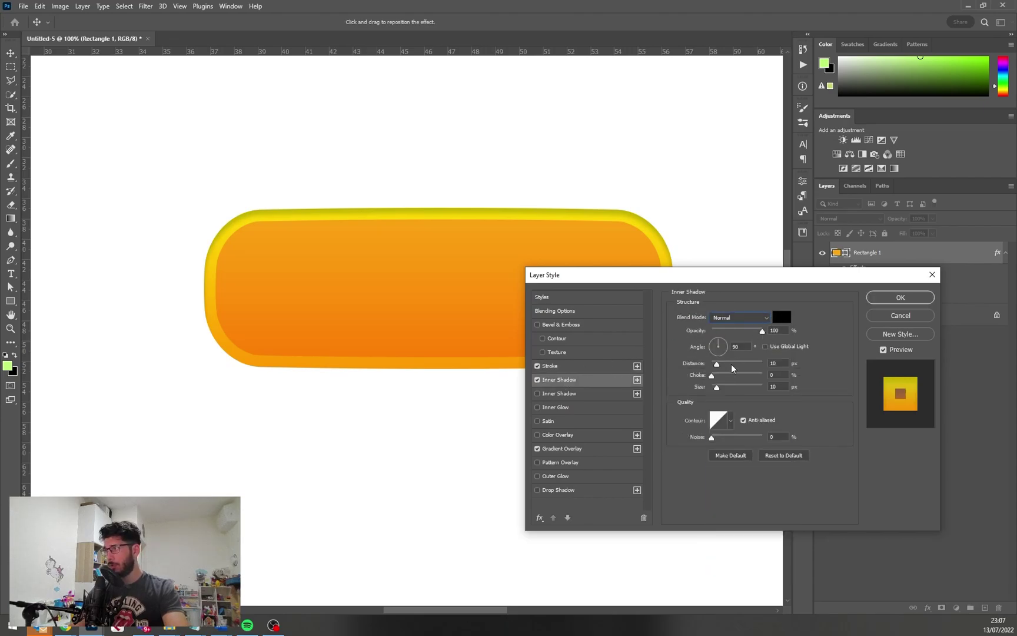
left_click_drag(718, 364, 744, 369)
left_click(776, 387)
key("Down")
key("Down")
key("Down")
key("Down")
left_click(782, 316)
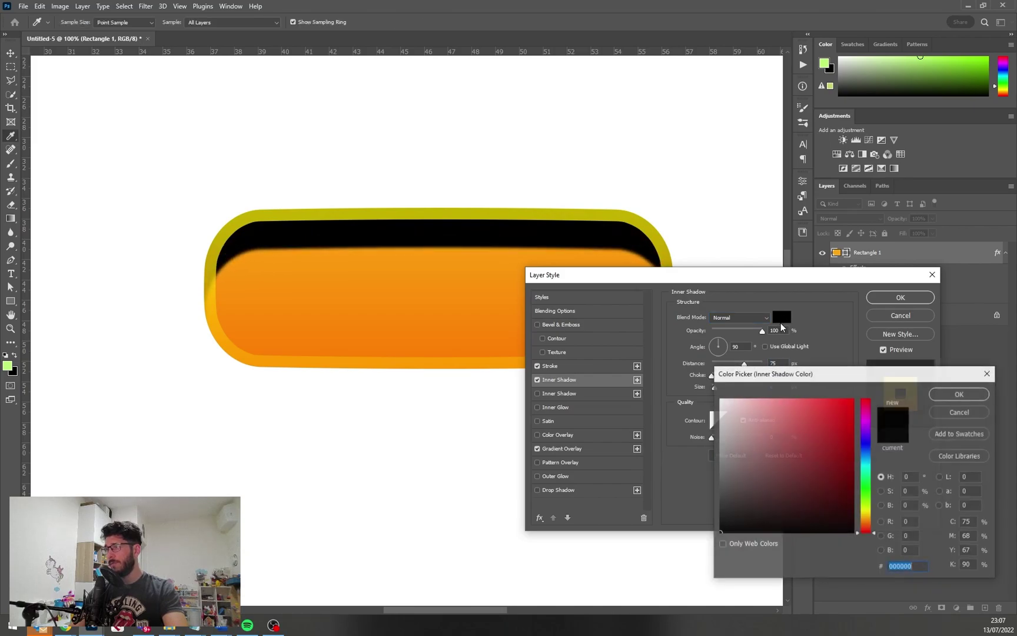
left_click_drag(871, 529, 871, 511)
left_click(744, 398)
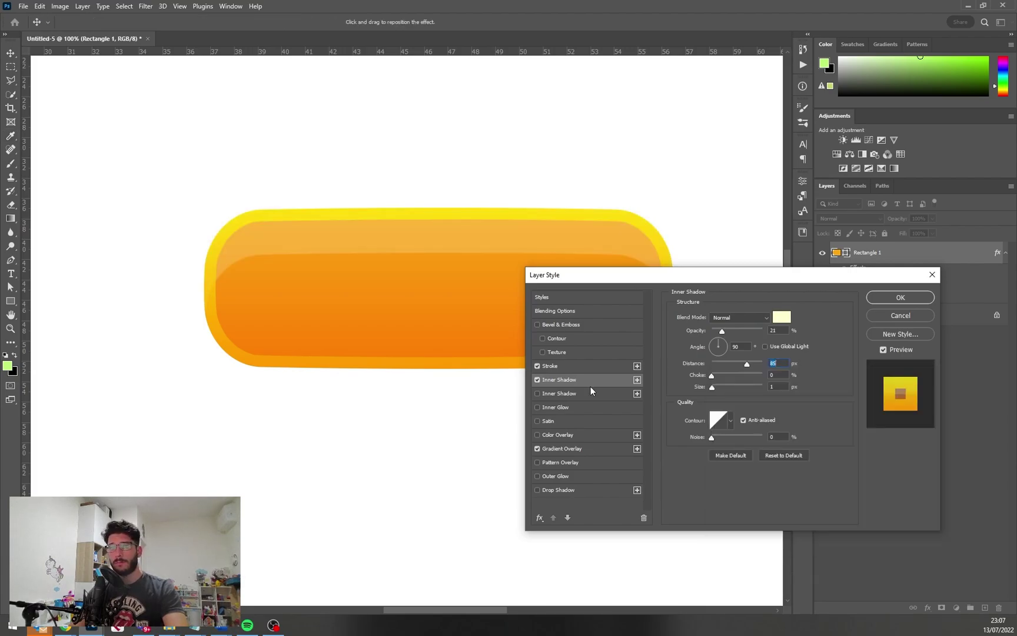
left_click(537, 380)
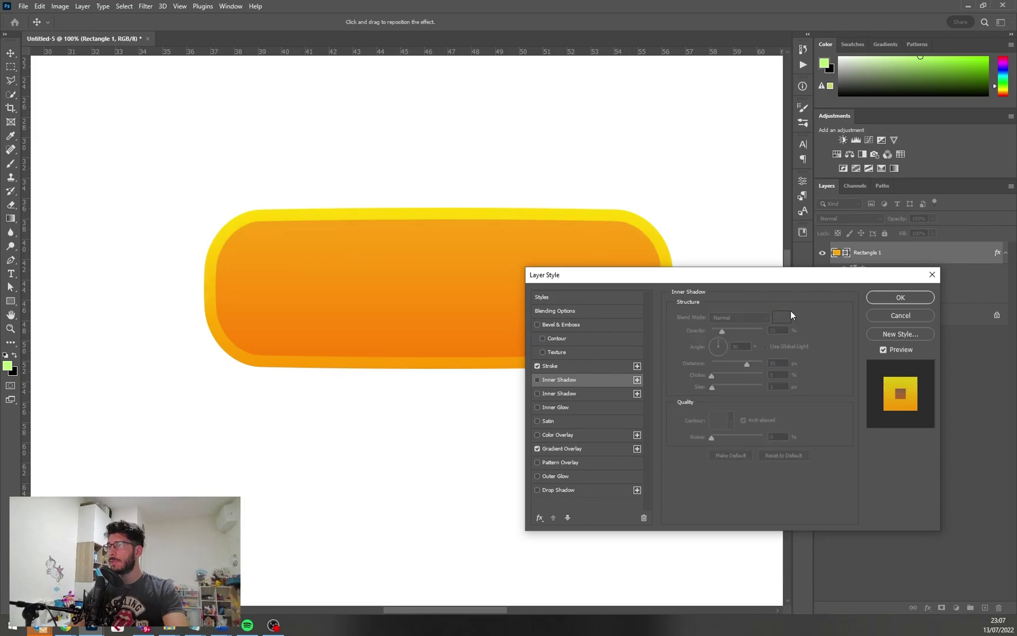
Draw a highlight rectangle across the button's top with a near-white cream fill and lowered opacity
left_click(883, 296)
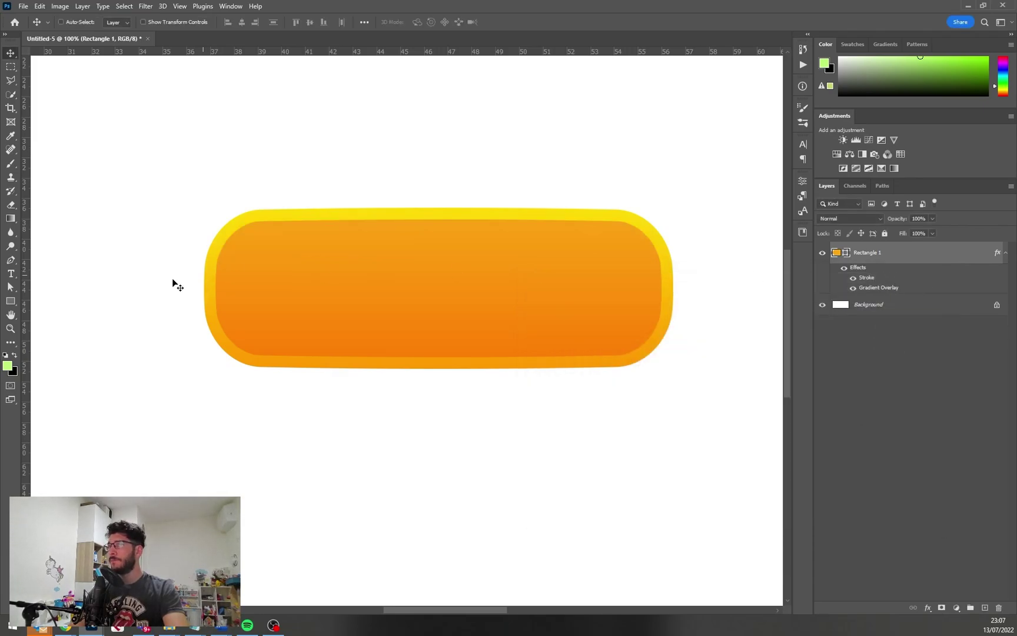
left_click_drag(8, 304, 62, 304)
left_click_drag(218, 223, 600, 238)
key("v")
double_click(836, 255)
left_click(736, 398)
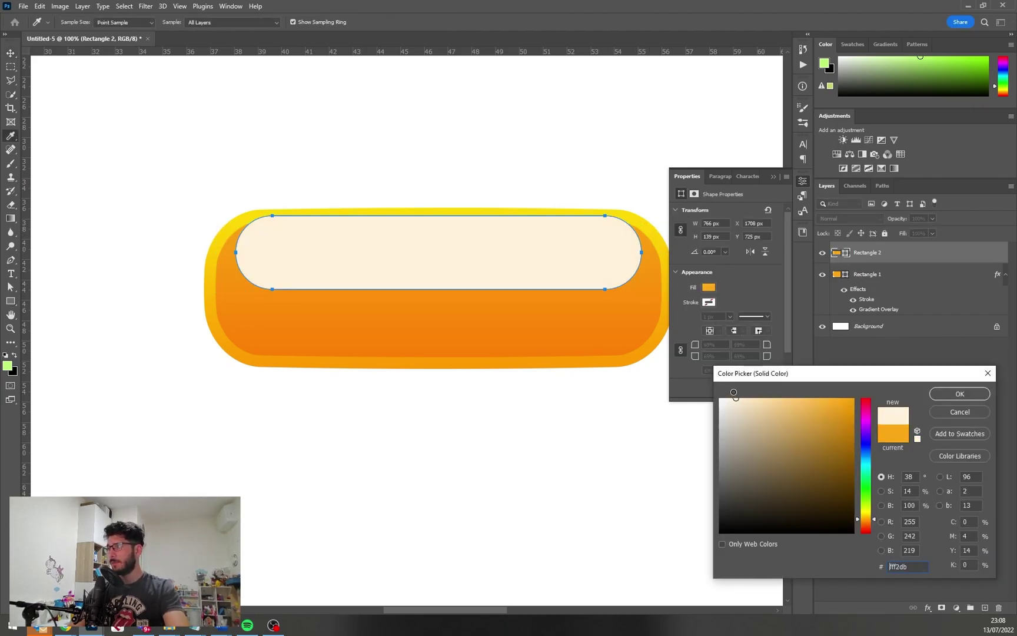
left_click(726, 394)
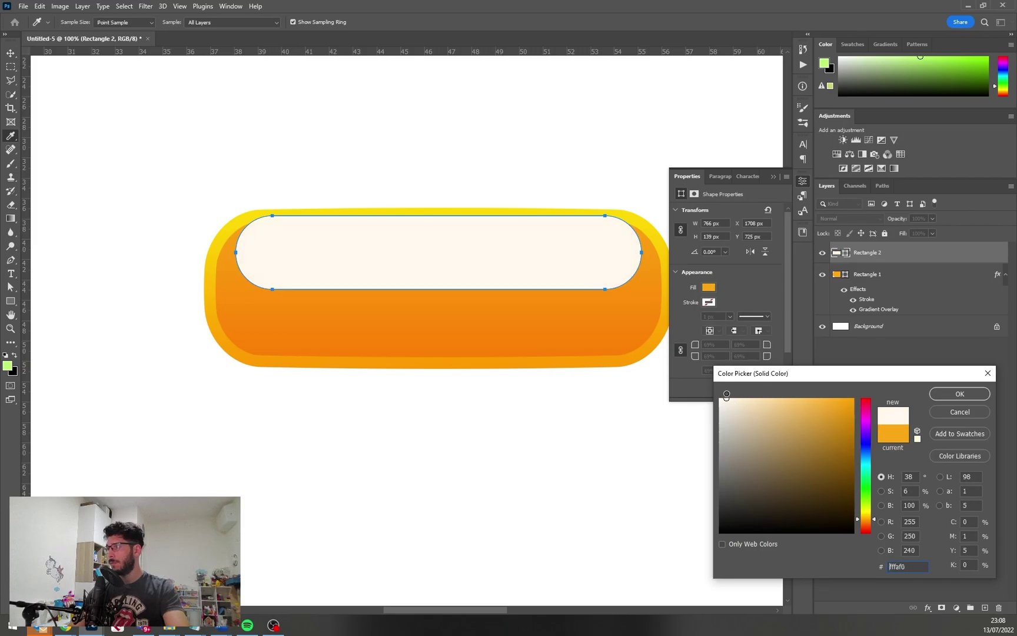
left_click(959, 394)
left_click_drag(888, 224, 863, 231)
left_click(801, 185)
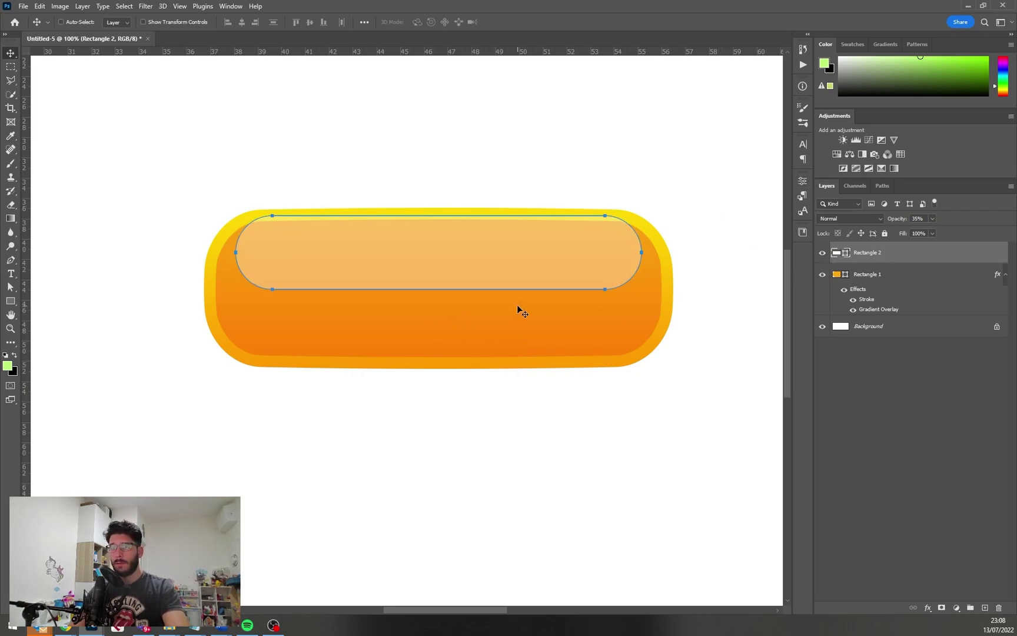
Recolour the highlight rectangle to a stronger yellow
double_click(836, 256)
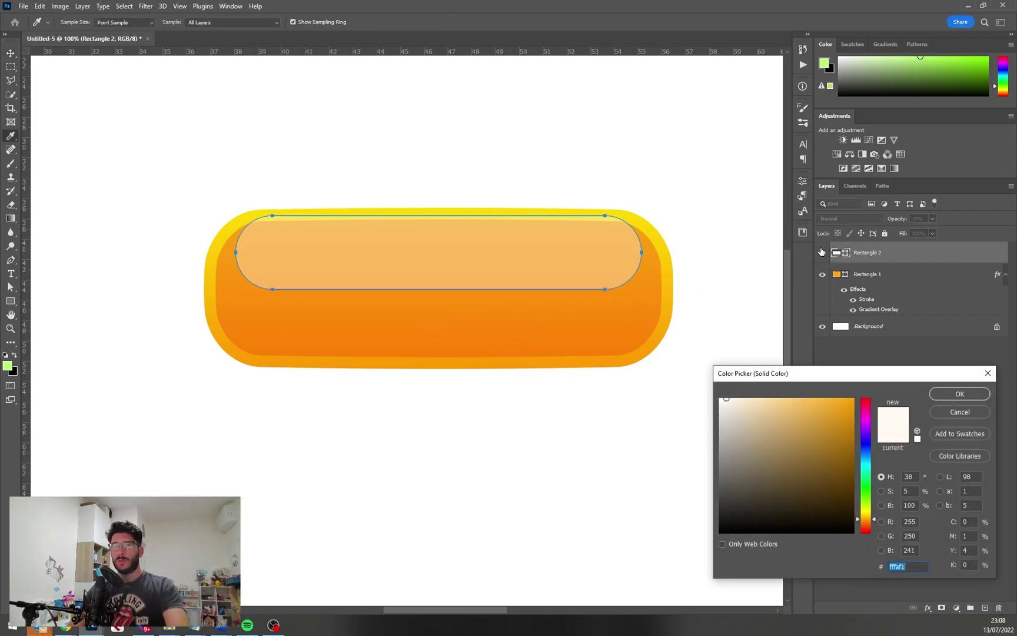
left_click_drag(869, 522, 869, 512)
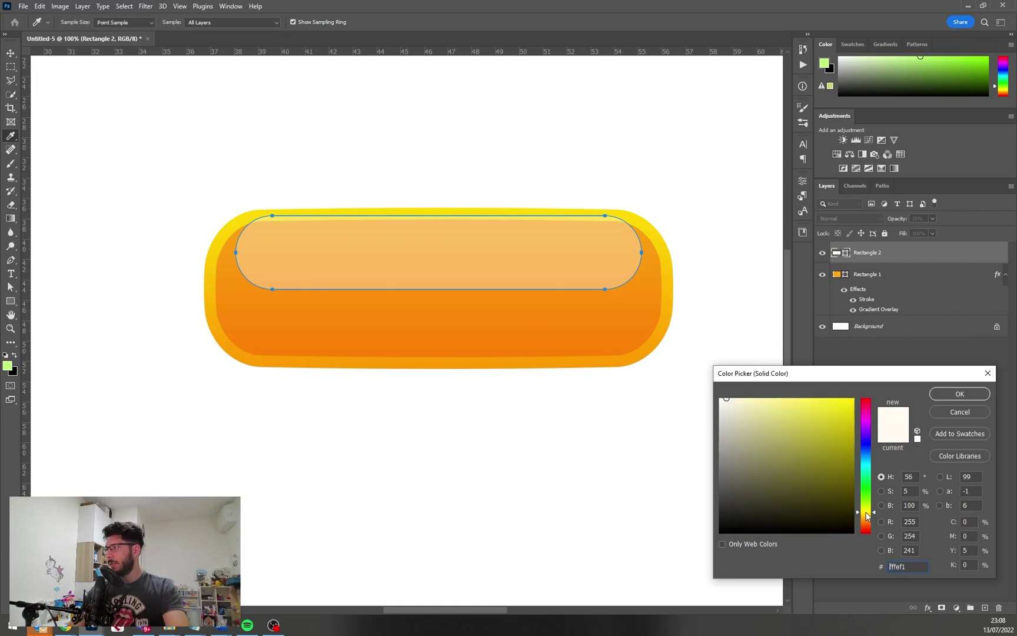
left_click_drag(795, 424, 799, 364)
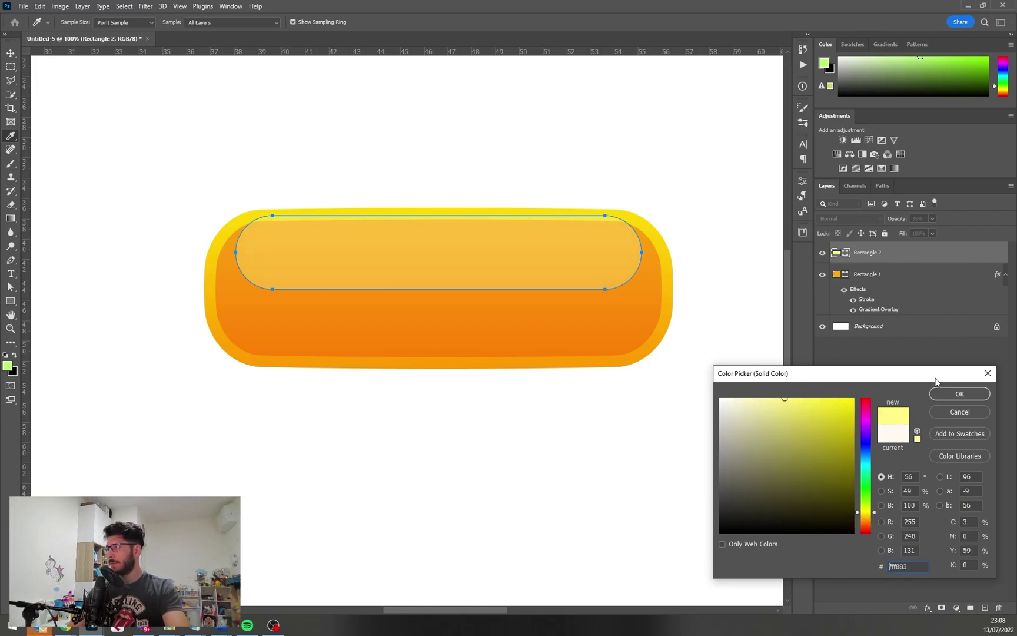
left_click(952, 395)
Change Rectangle 1's fill colour to ffc000
left_click(898, 287)
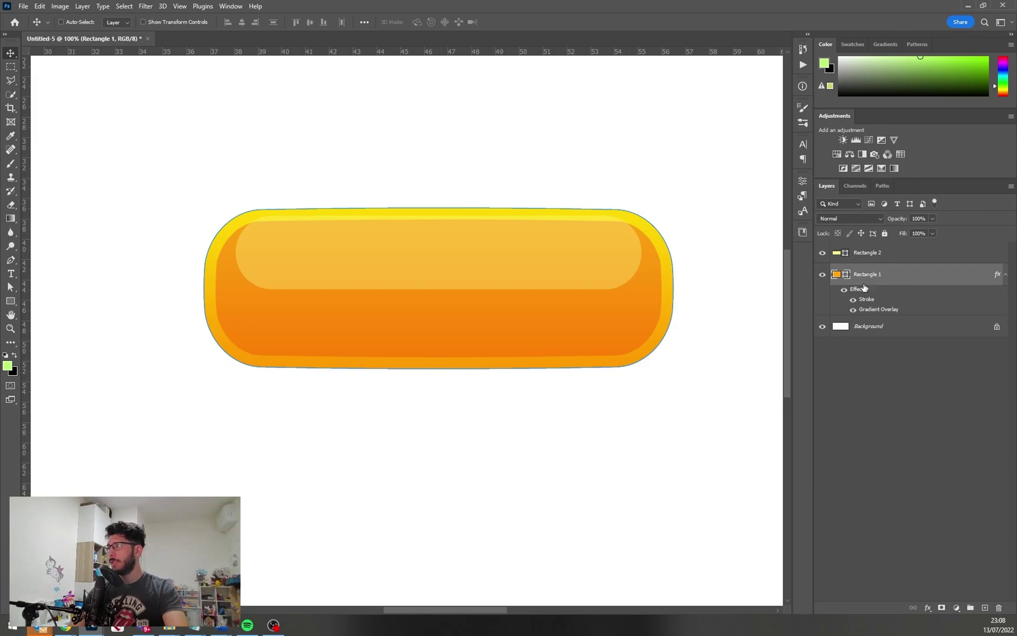
double_click(837, 275)
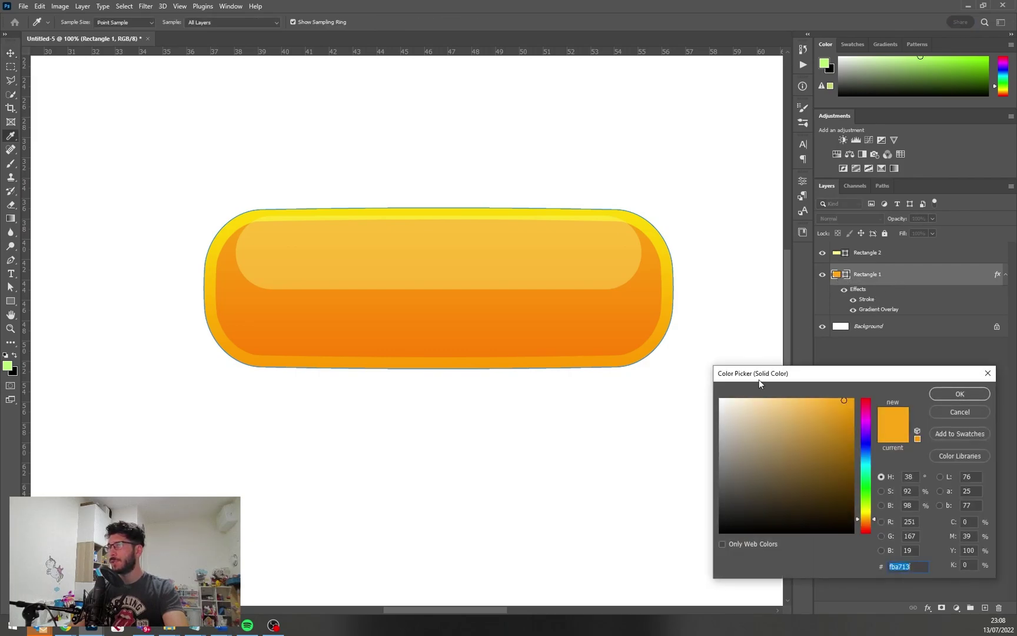
left_click_drag(864, 519, 867, 516)
type("ffc000")
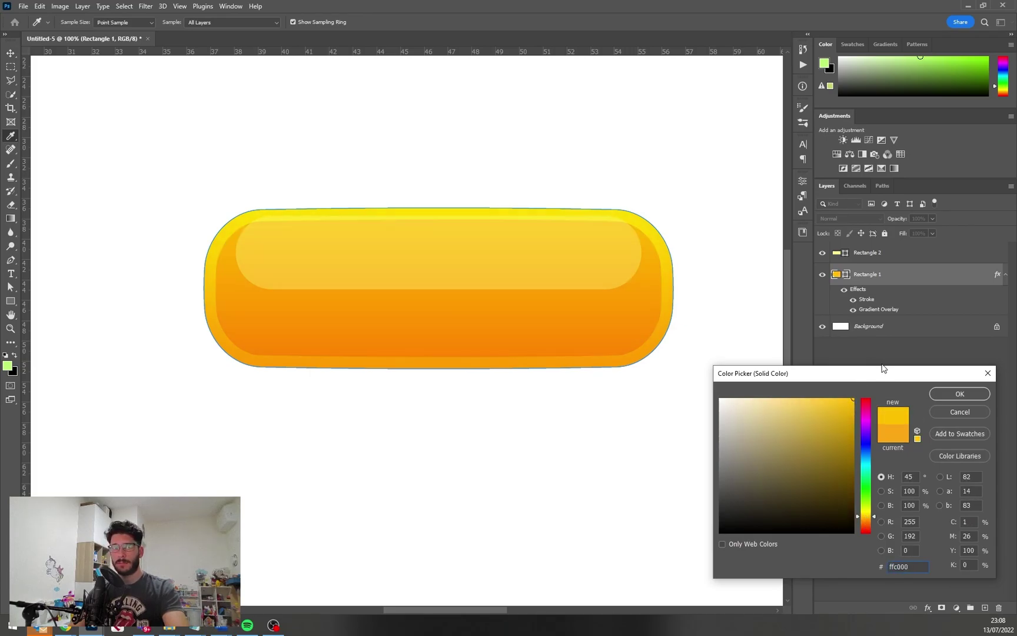
left_click(933, 395)
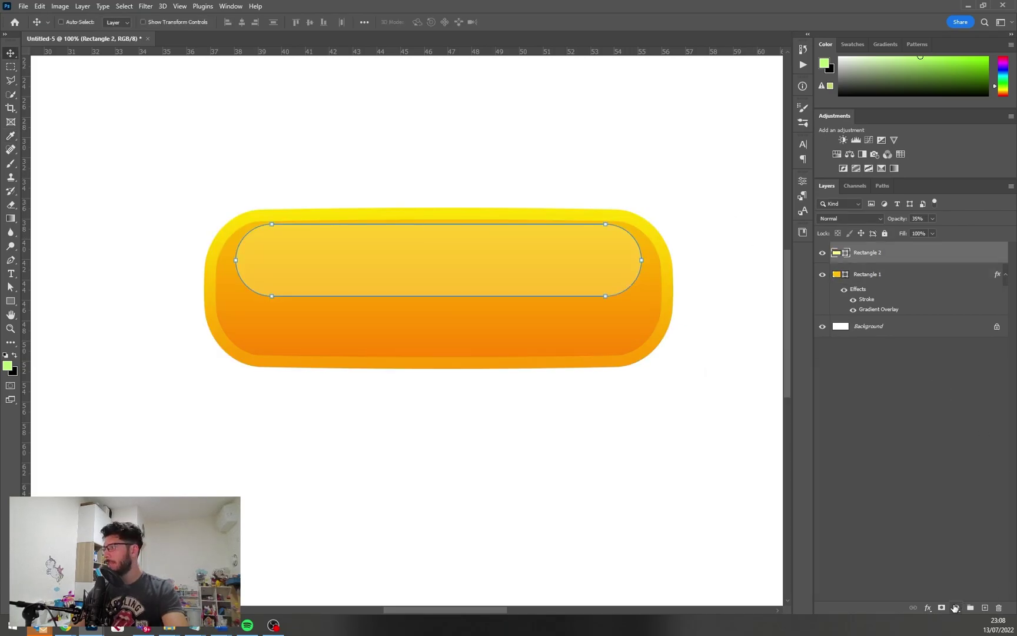
Add a layer mask to Rectangle 2 and fade it with a vertical gradient
left_click(943, 608)
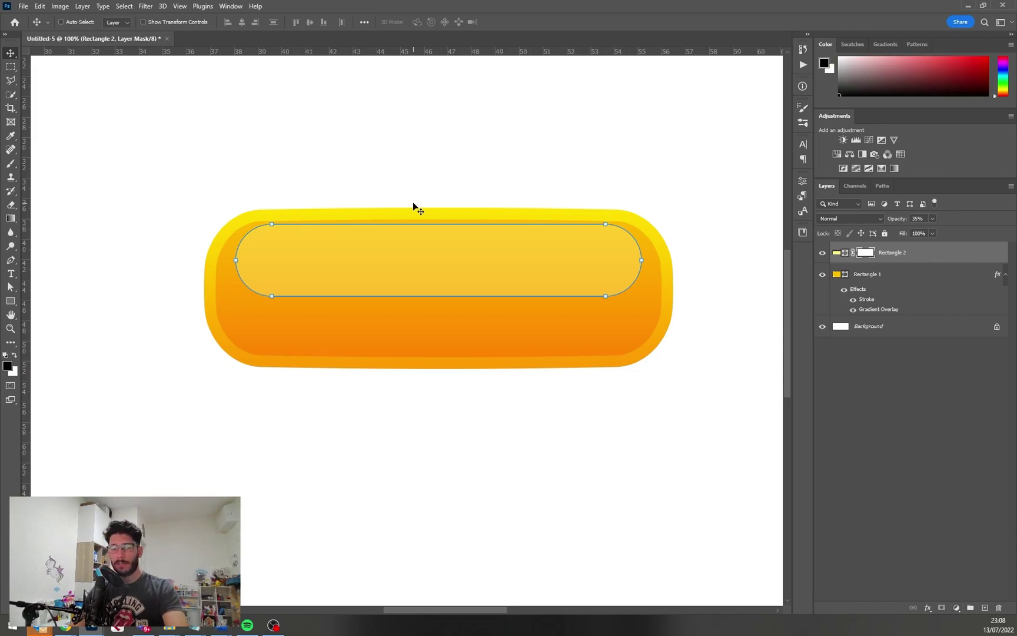
key("g")
left_click_drag(436, 208, 437, 278)
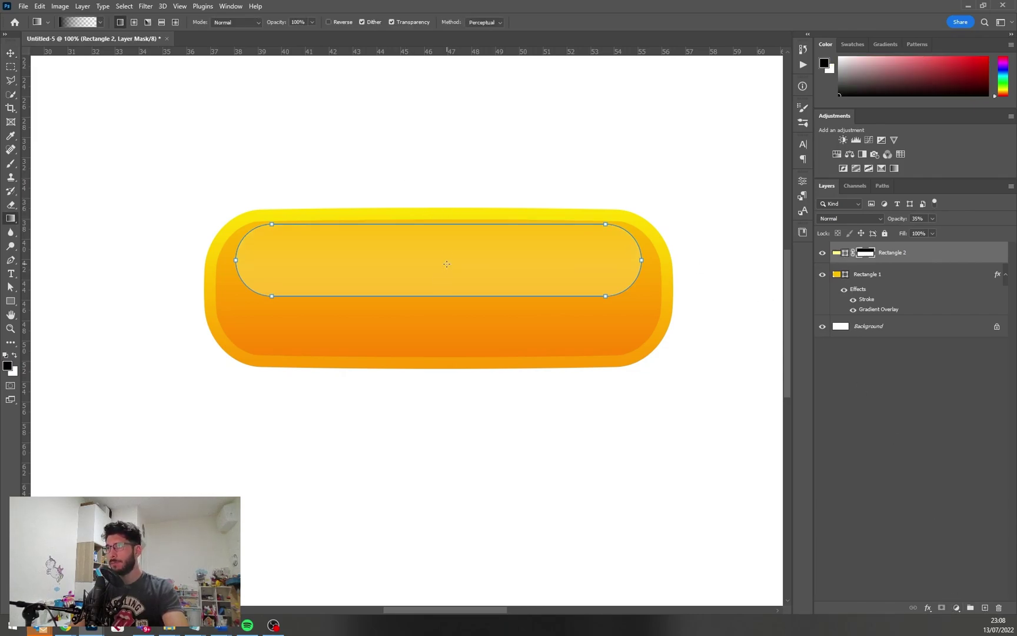
left_click_drag(435, 202, 461, 257)
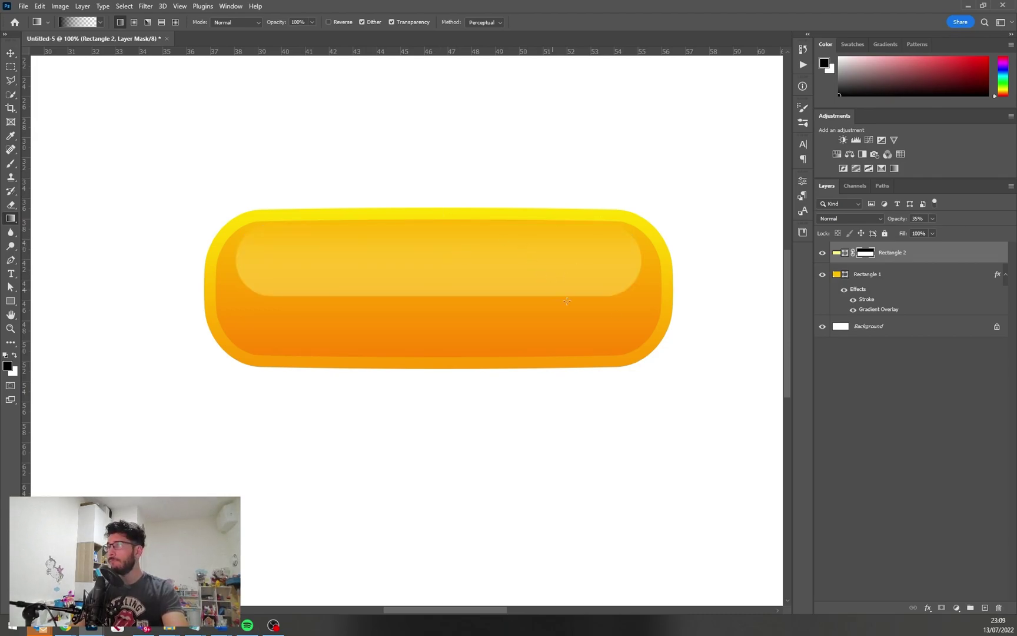
Apply an Inflate warp to the shine layer and flatten its bend back out
left_click(836, 254)
key("ctrl+t")
right_click(495, 275)
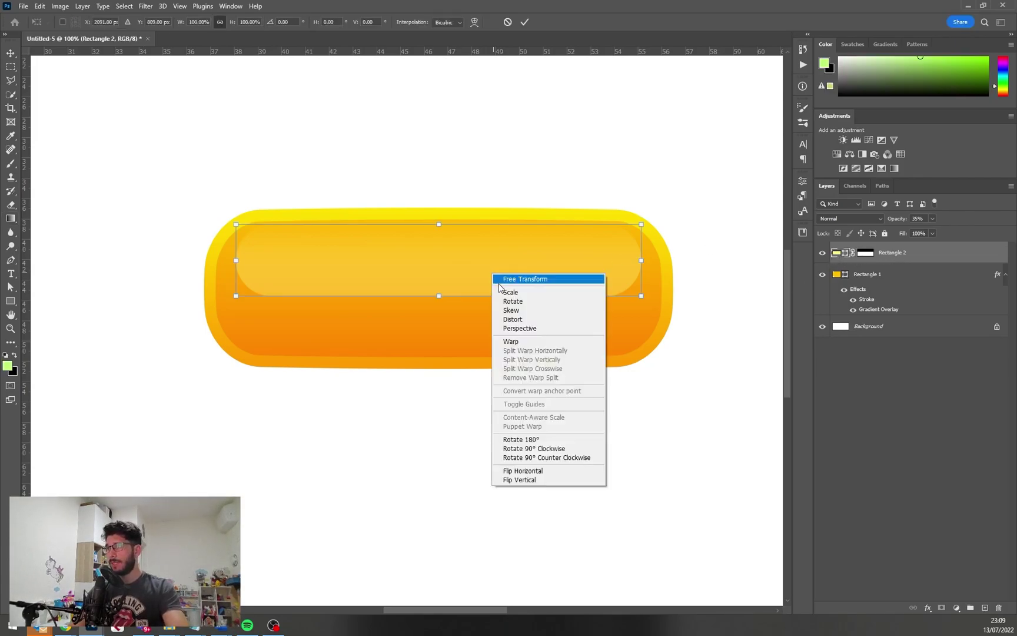
left_click(511, 342)
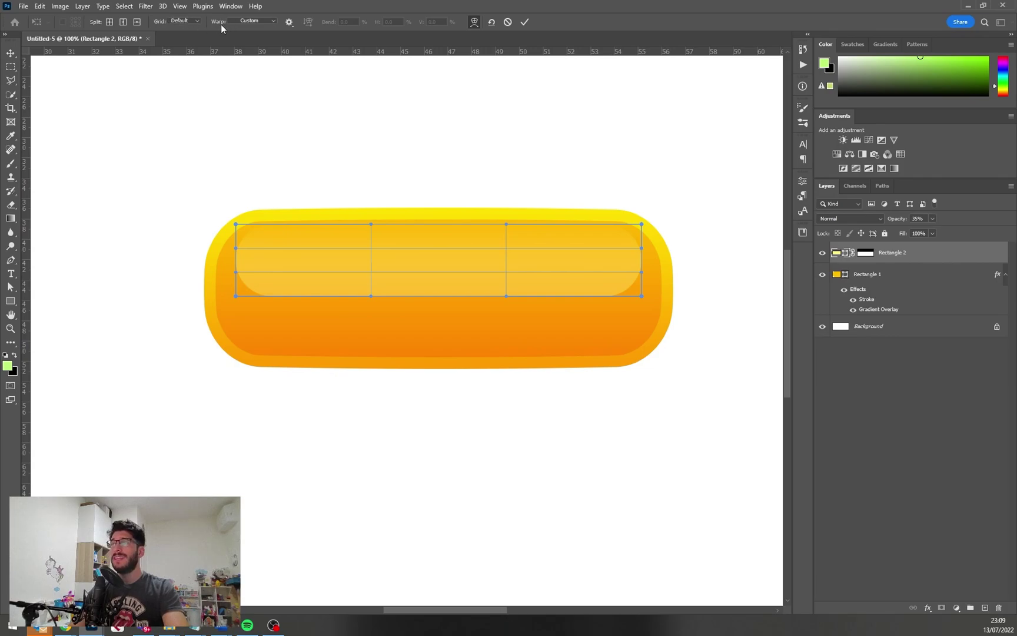
left_click(250, 21)
left_click(253, 171)
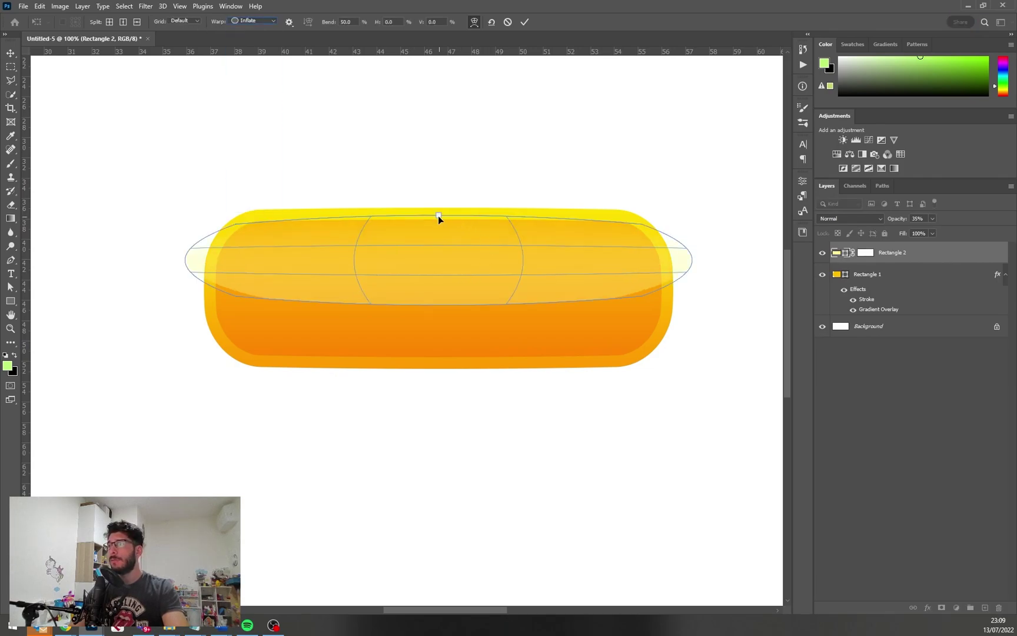
left_click_drag(439, 217, 440, 223)
Commit the warp, brush black on the shine's mask at both ends, and add Layer 1
key("Return")
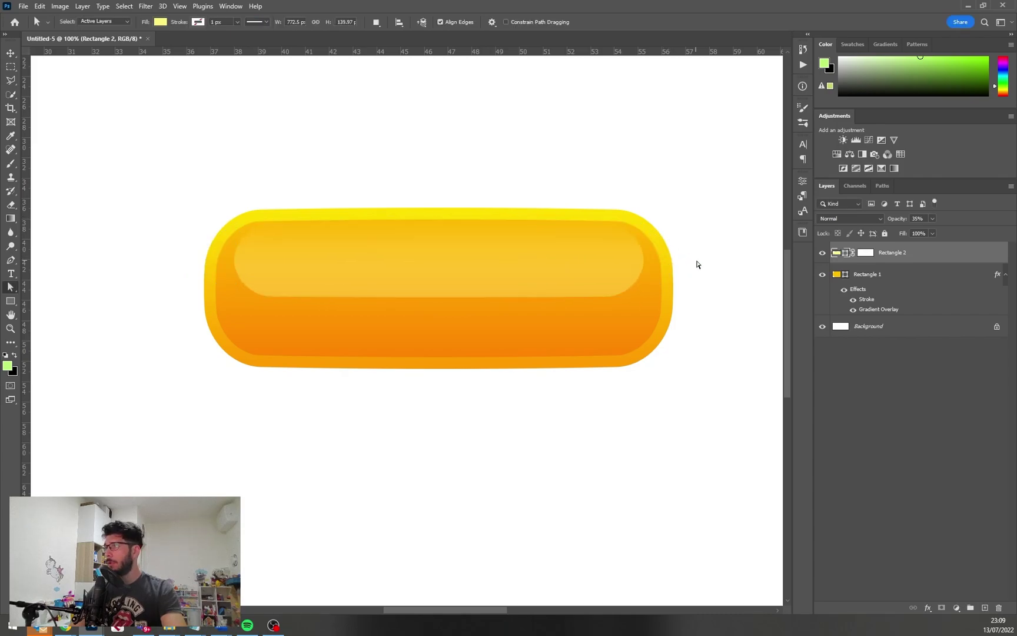
left_click(865, 252)
key("b")
key("d")
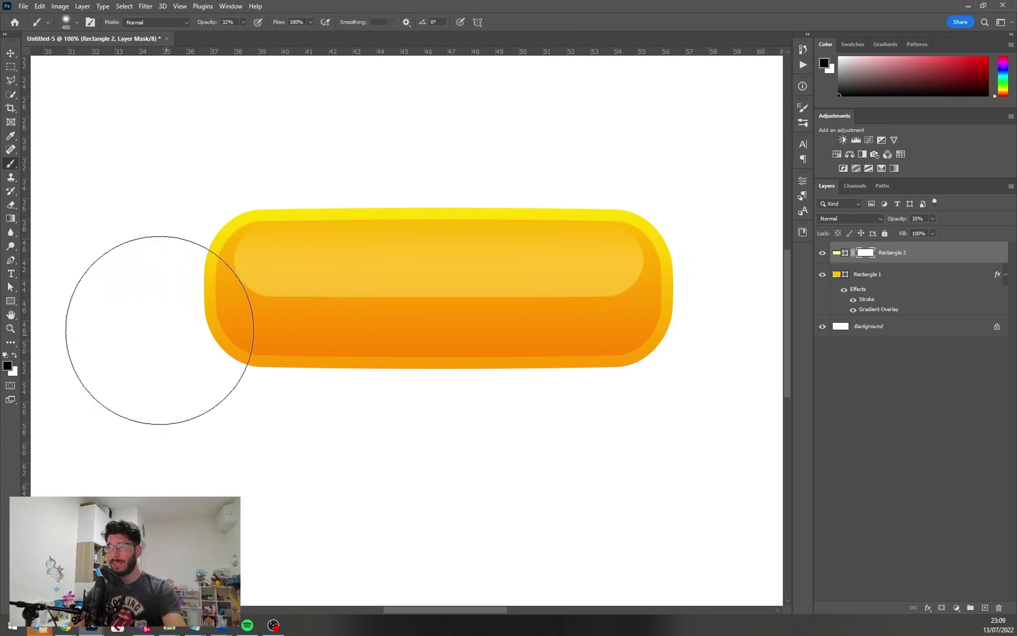
left_click_drag(153, 332, 146, 295)
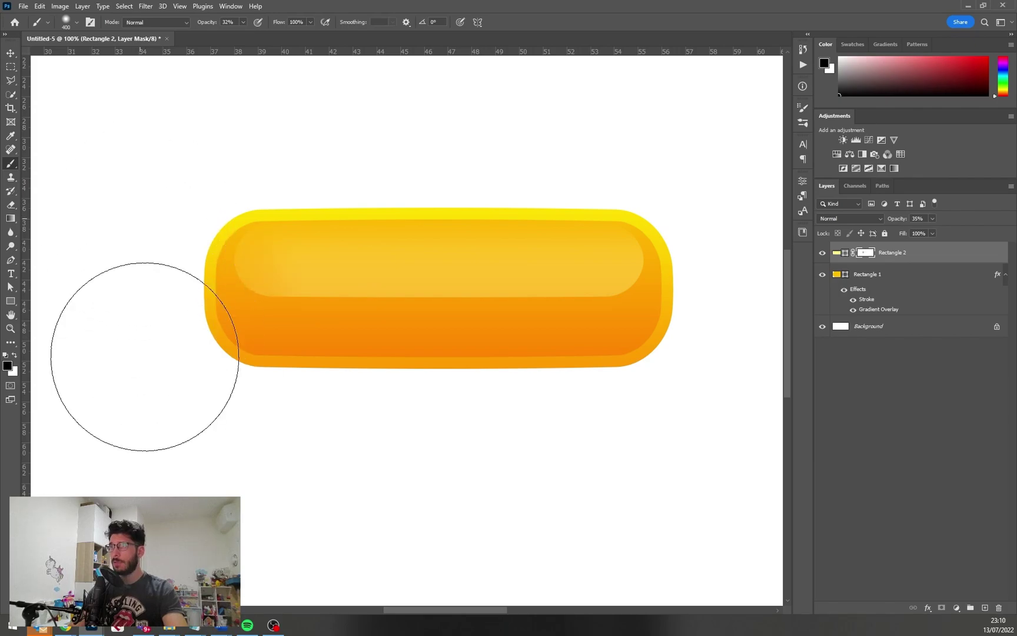
left_click_drag(736, 268, 719, 273)
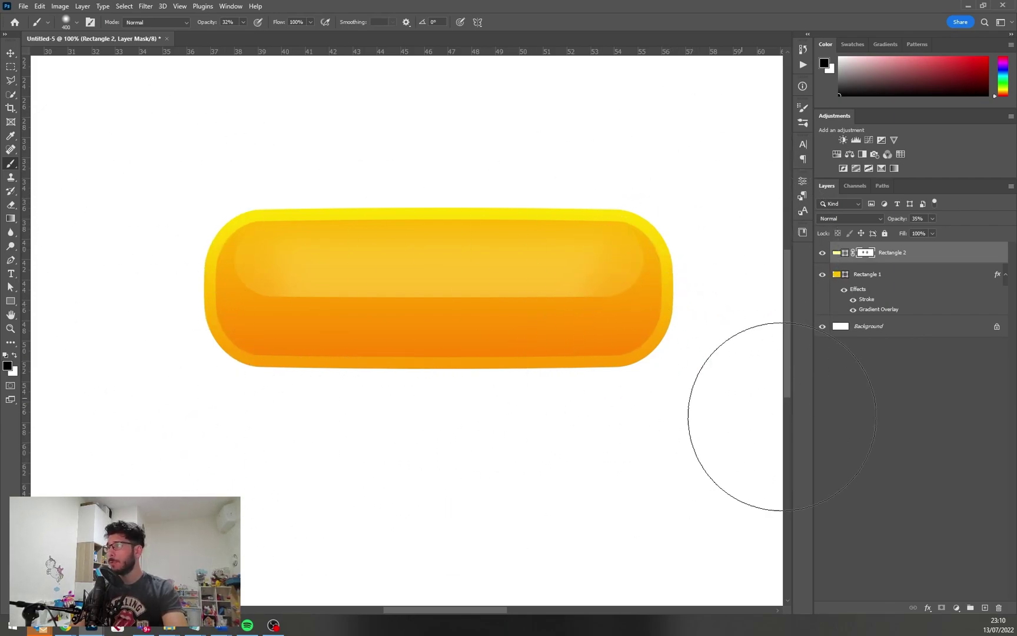
left_click(985, 608)
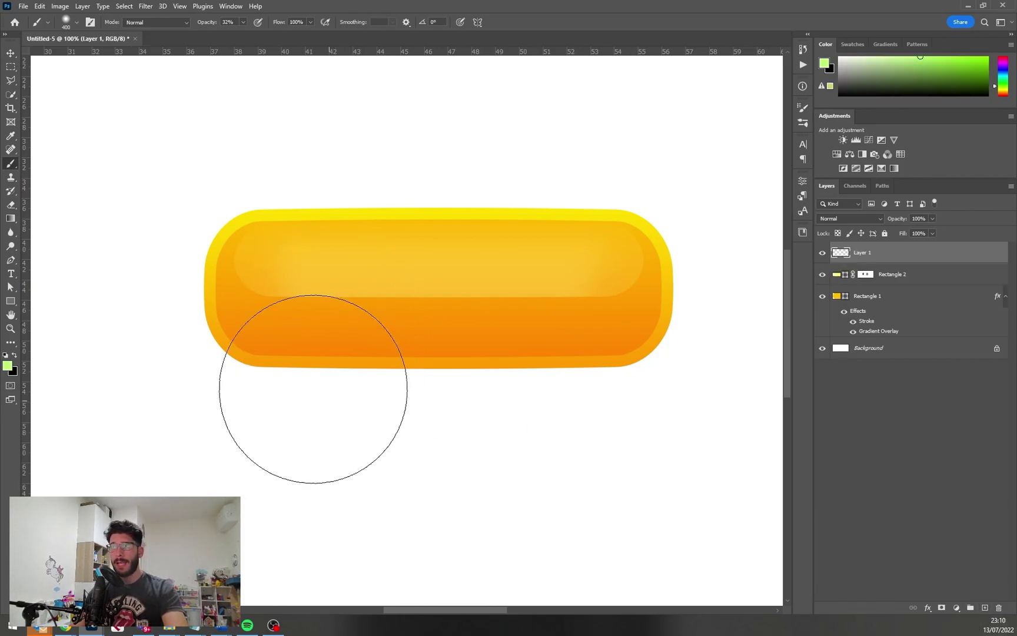
Draw a small ellipse near the button's top with no stroke and a white fill
left_click(13, 302)
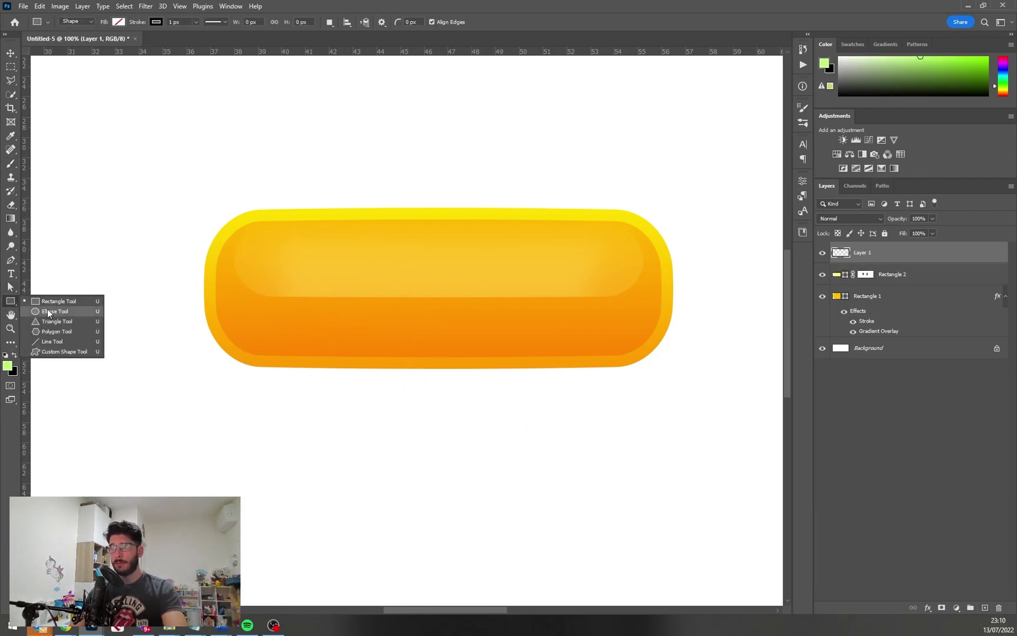
left_click(47, 309)
left_click_drag(385, 236, 429, 257)
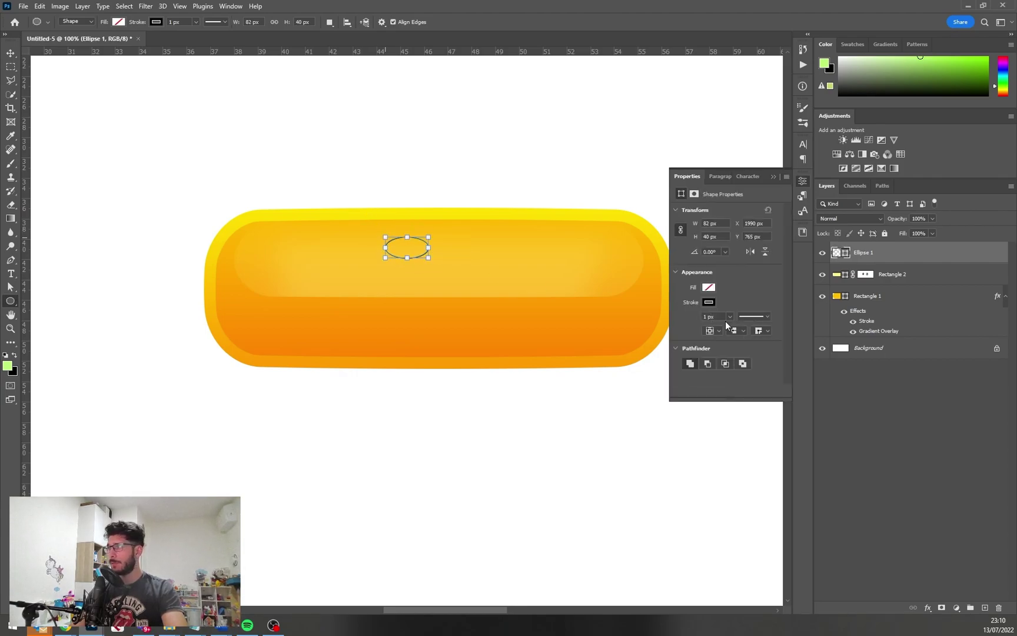
left_click(709, 302)
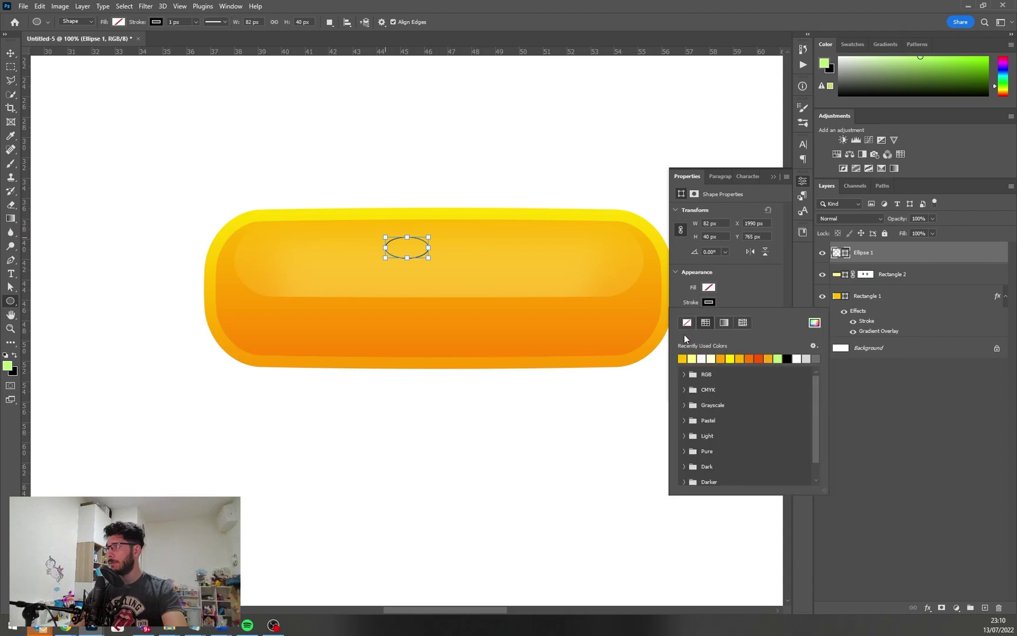
left_click(710, 293)
left_click(711, 287)
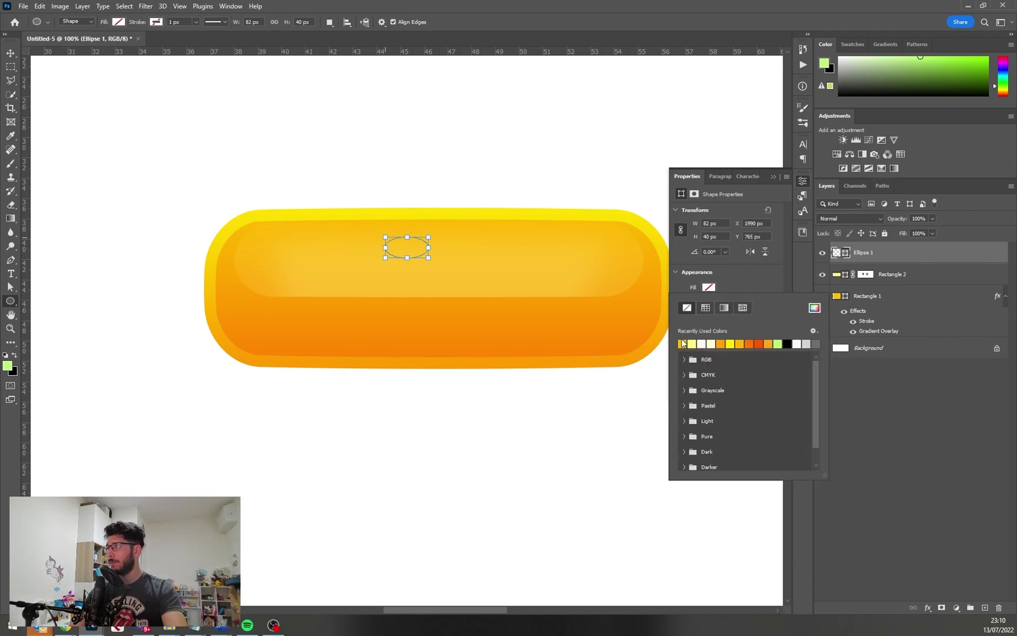
left_click(711, 344)
Move and tilt the ellipse at the top-left, duplicate it, and place a copy at lower right
key("Return")
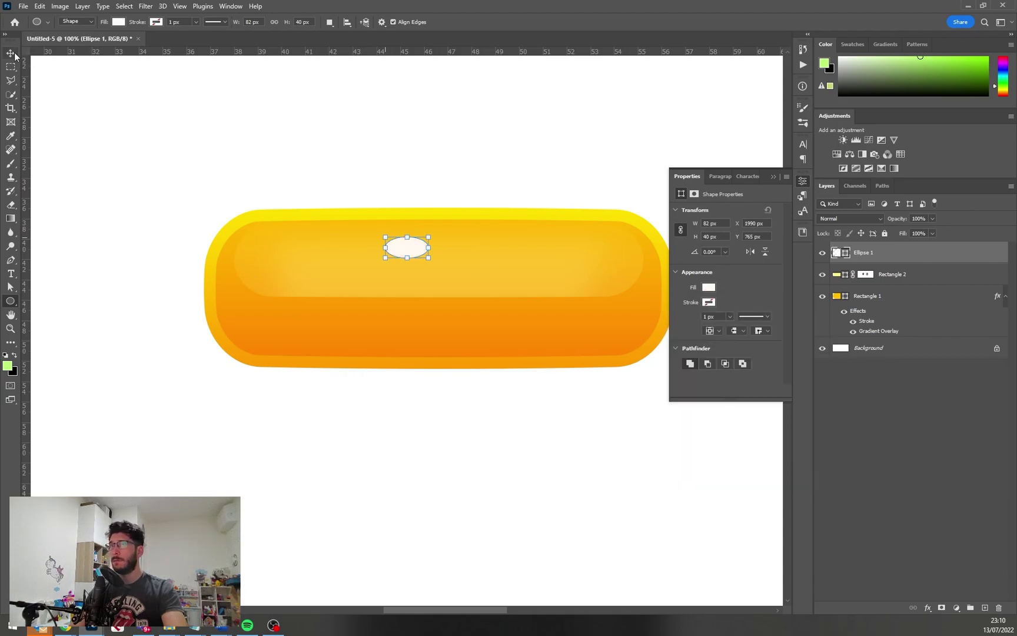
key("v")
left_click_drag(431, 246, 294, 241)
key("ctrl+t")
key("Return")
key("ctrl+j")
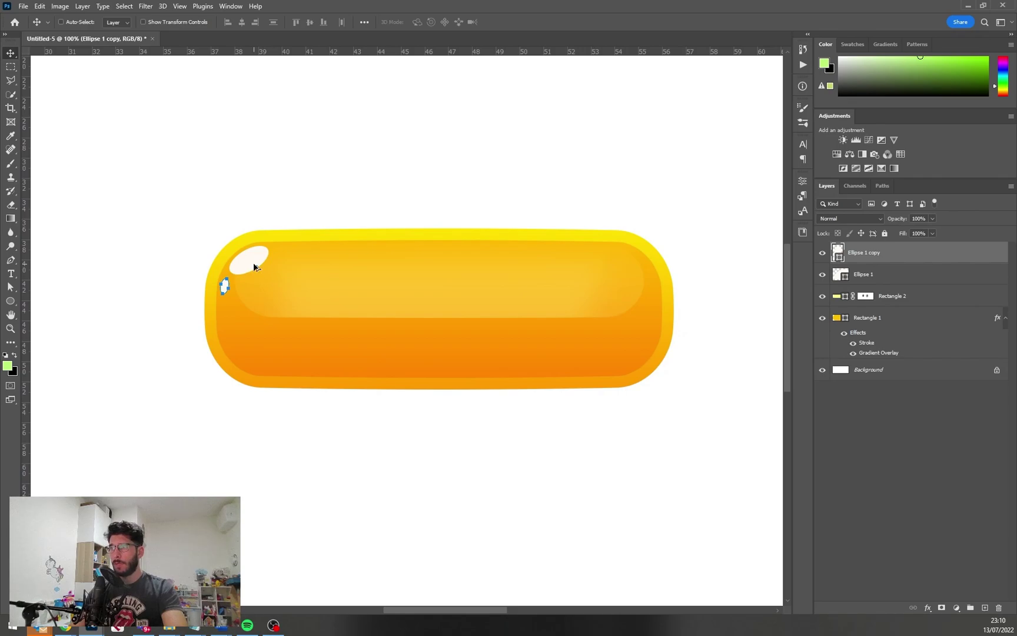
left_click(254, 262, "ctrl")
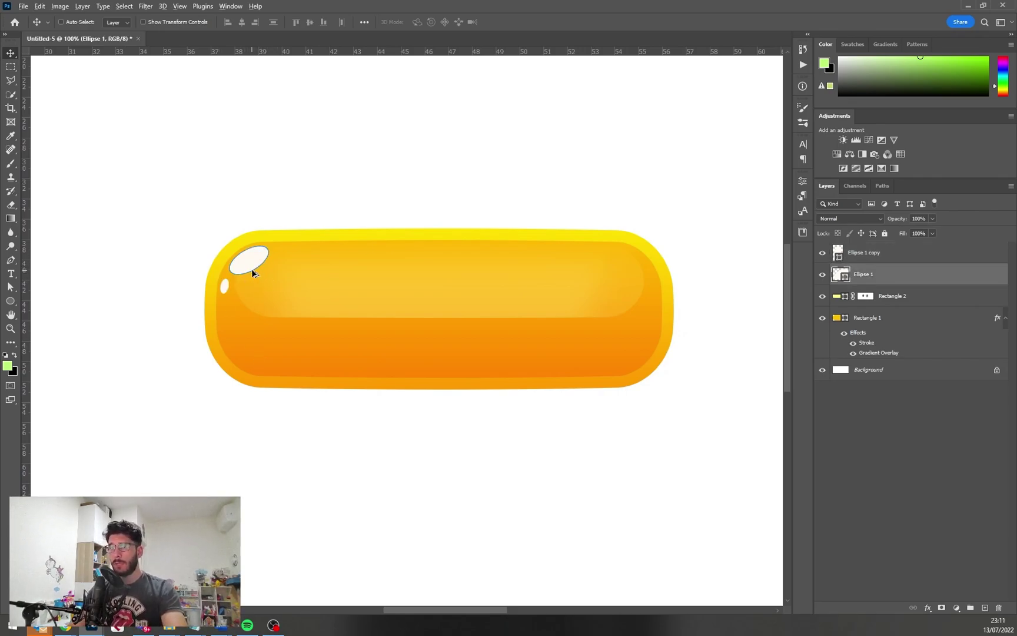
left_click_drag(251, 269, 631, 365)
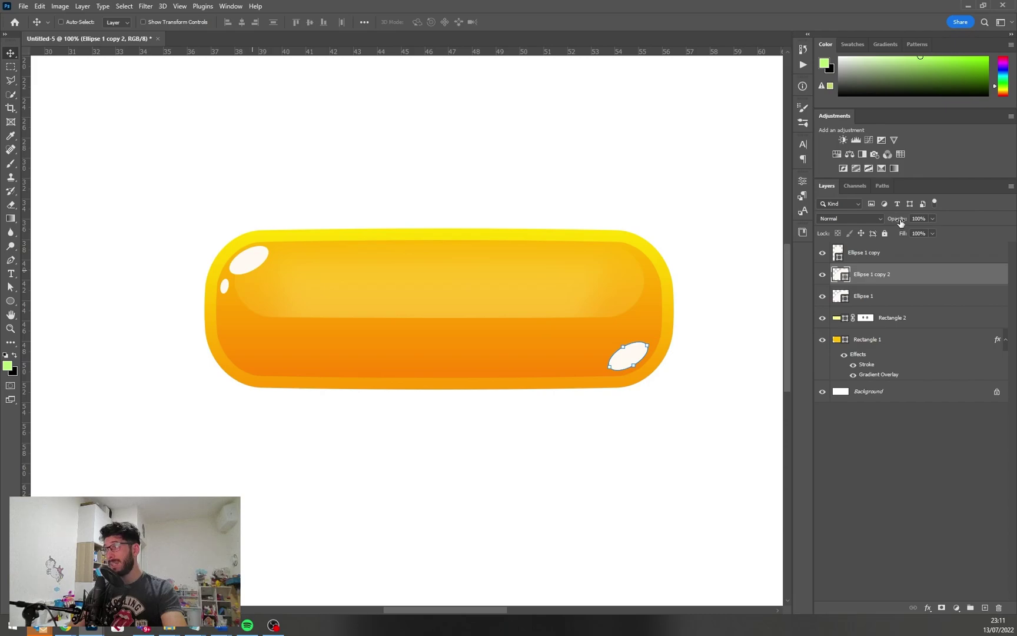
Fill the lower-right highlight with the button's sampled yellow at 48% opacity
key("b")
left_click(459, 278, "alt")
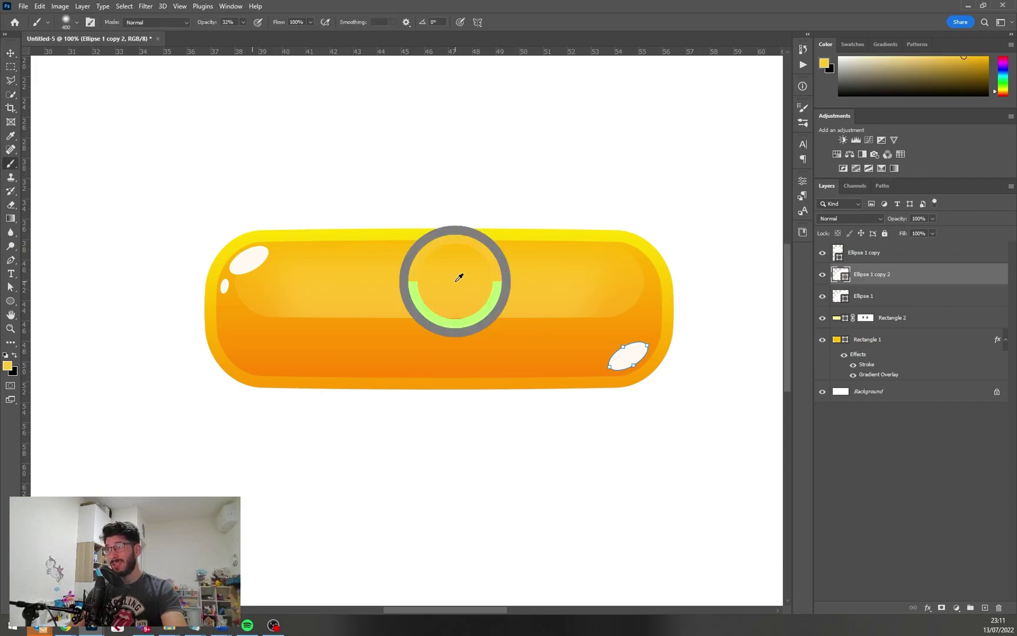
key("alt+BackSpace")
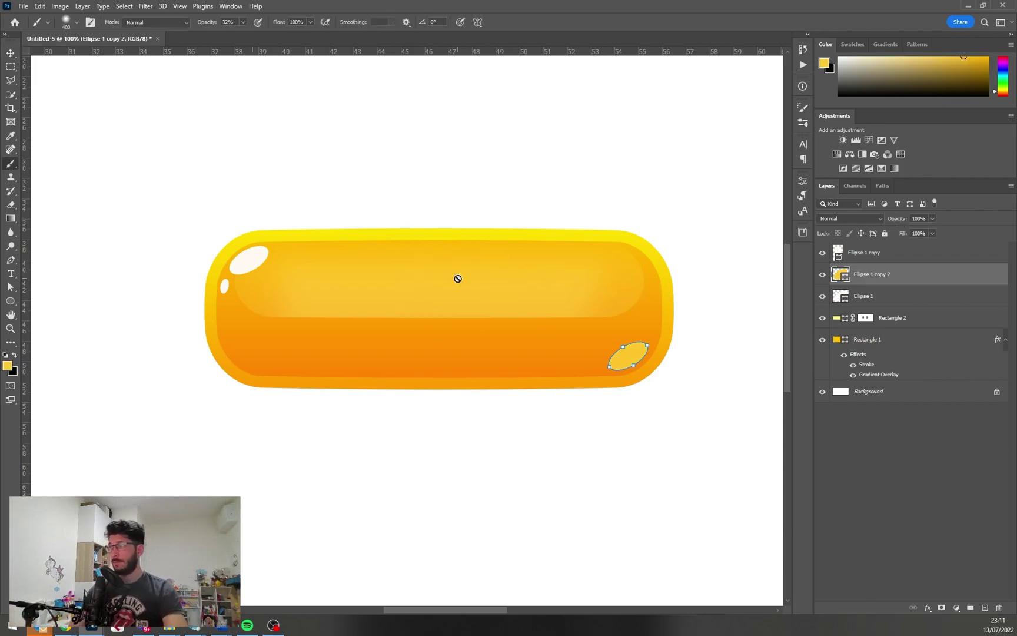
key("v")
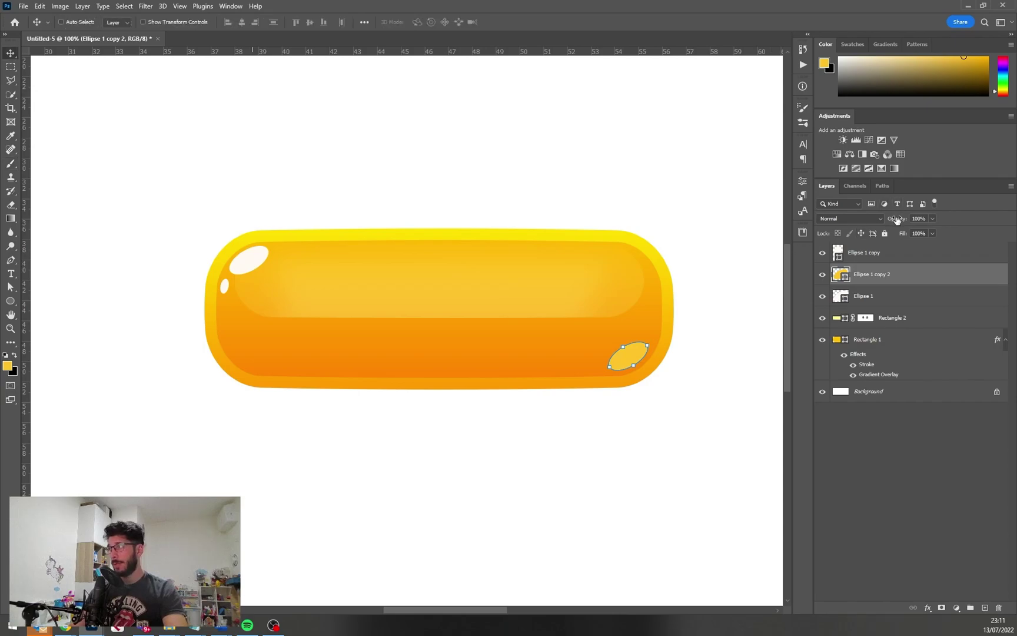
left_click_drag(896, 219, 865, 225)
Reshape the highlight into a slimmer streak, converting it to a path, then select the button shape
key("a")
left_click_drag(627, 355, 690, 384)
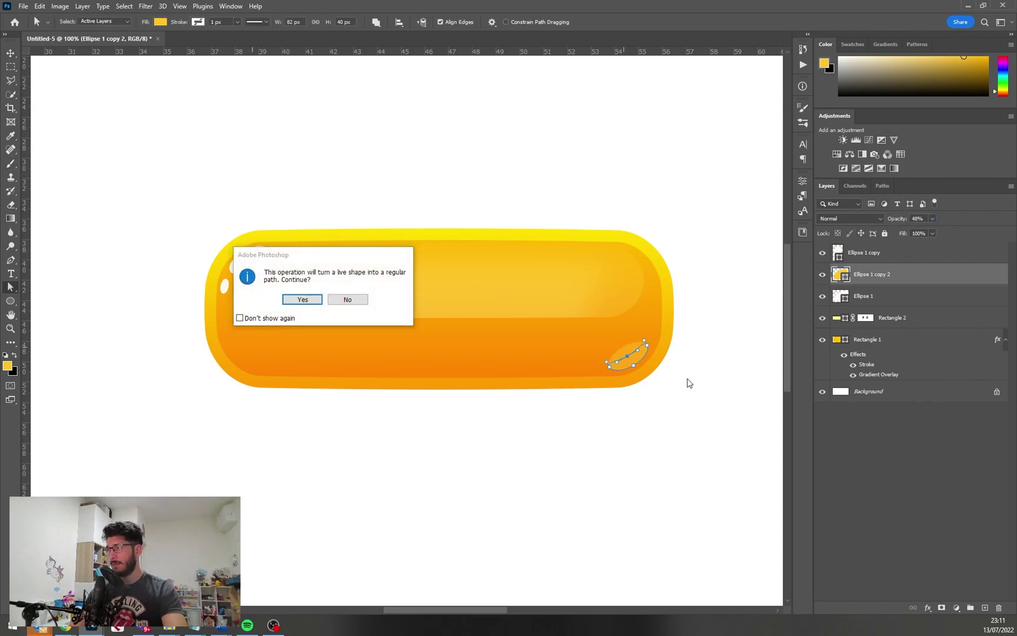
left_click(312, 299)
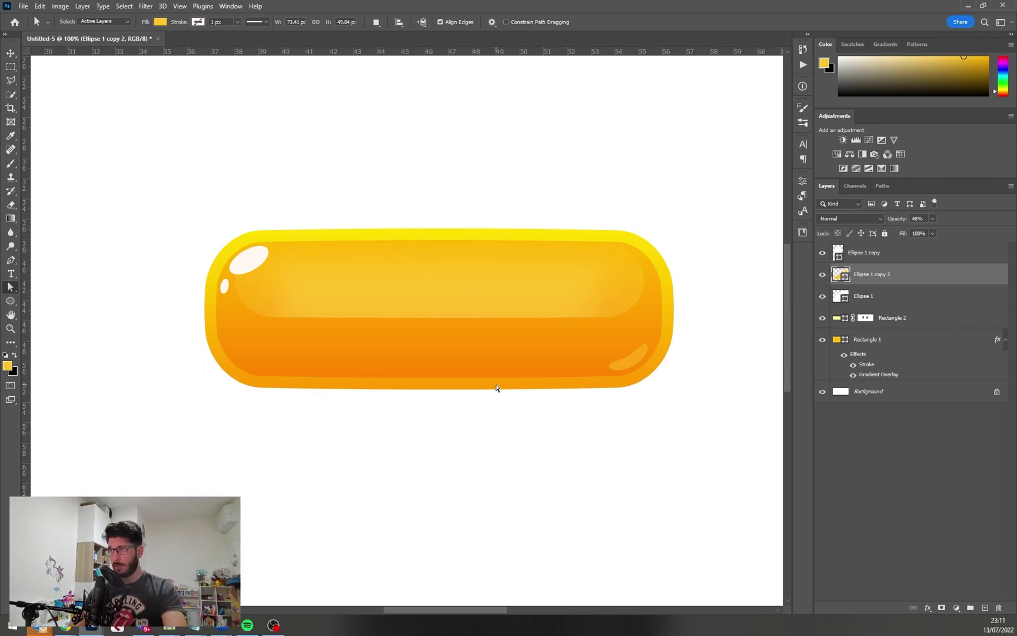
key("v")
left_click(554, 361, "ctrl")
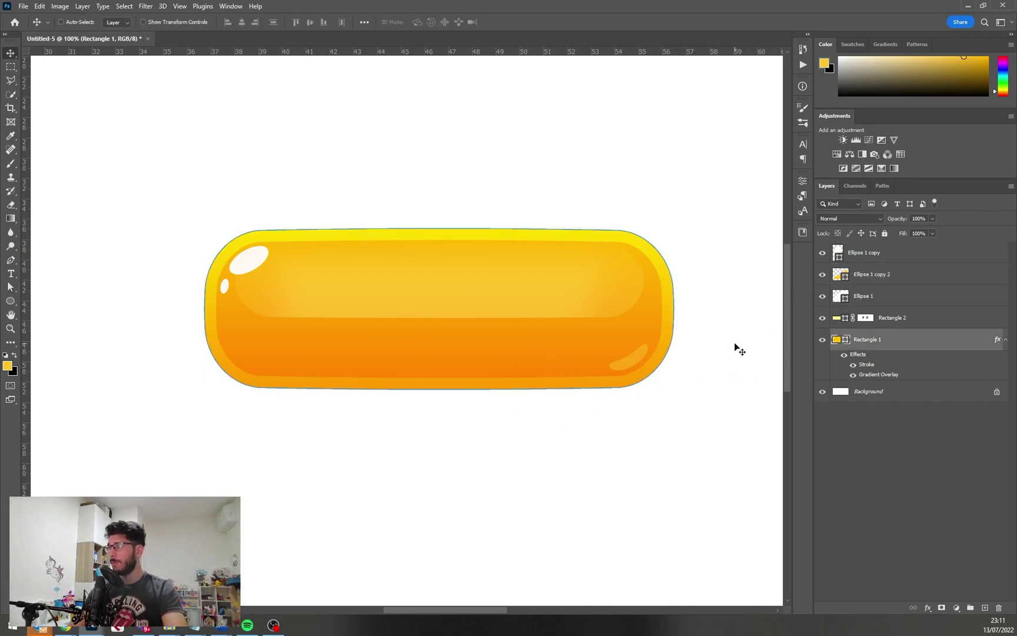
In the button's layer style, set the gradient Stroke to 150% scale and 27 px size
double_click(932, 360)
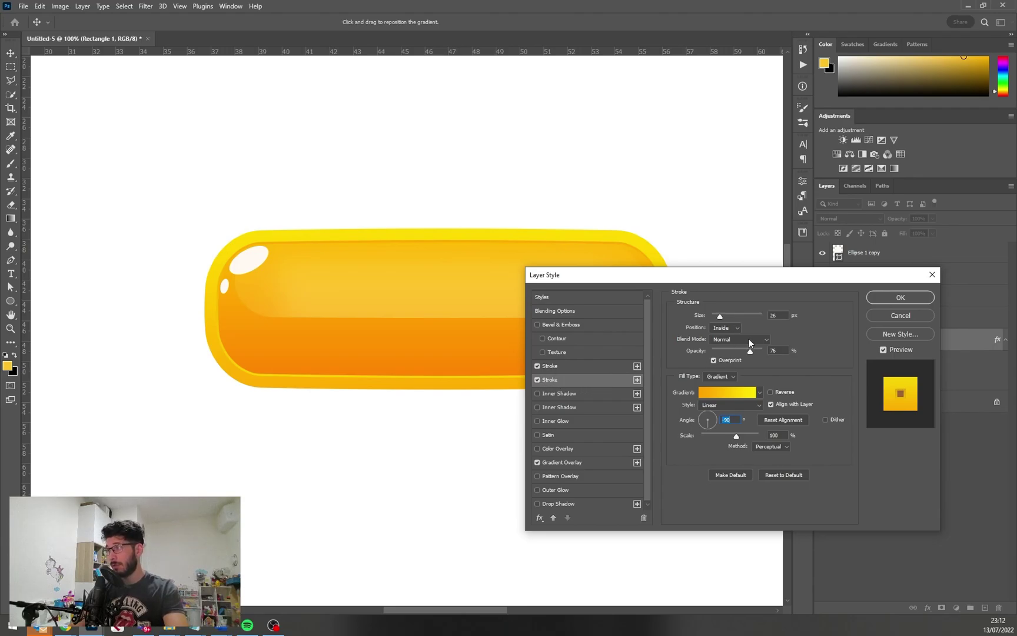
left_click_drag(731, 282, 783, 286)
left_click_drag(788, 440, 797, 446)
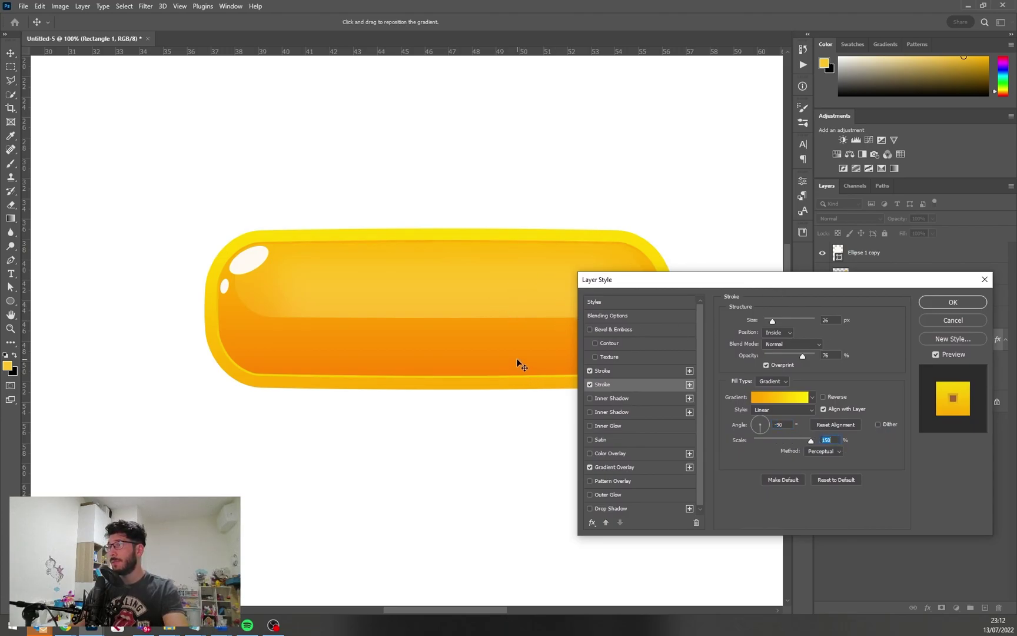
left_click(831, 320)
key("Up")
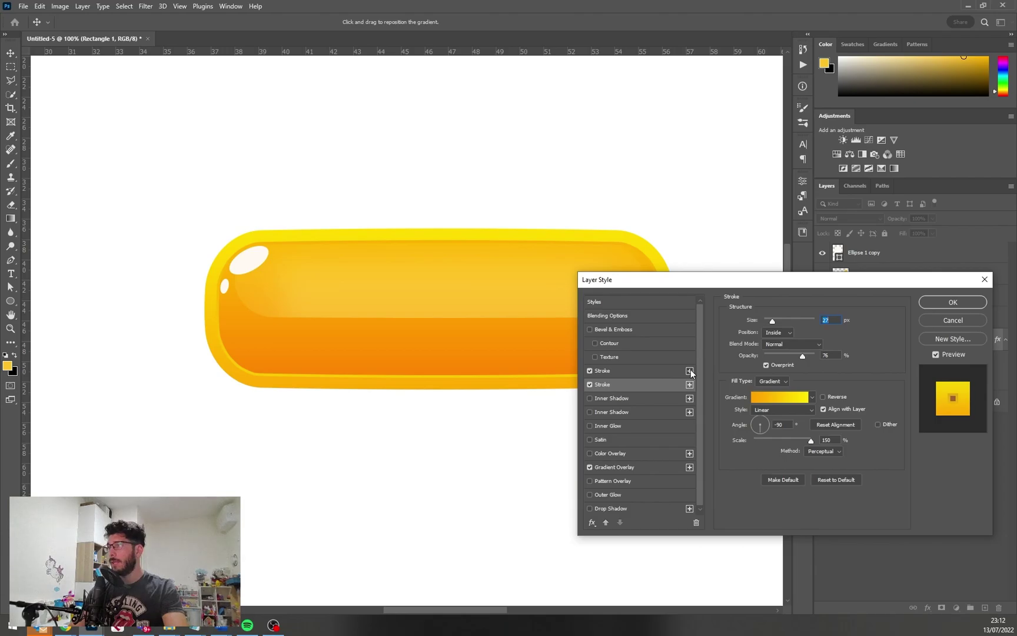
Add a new top Stroke with a gradient from orange ff8e3b to light yellow
left_click(690, 384)
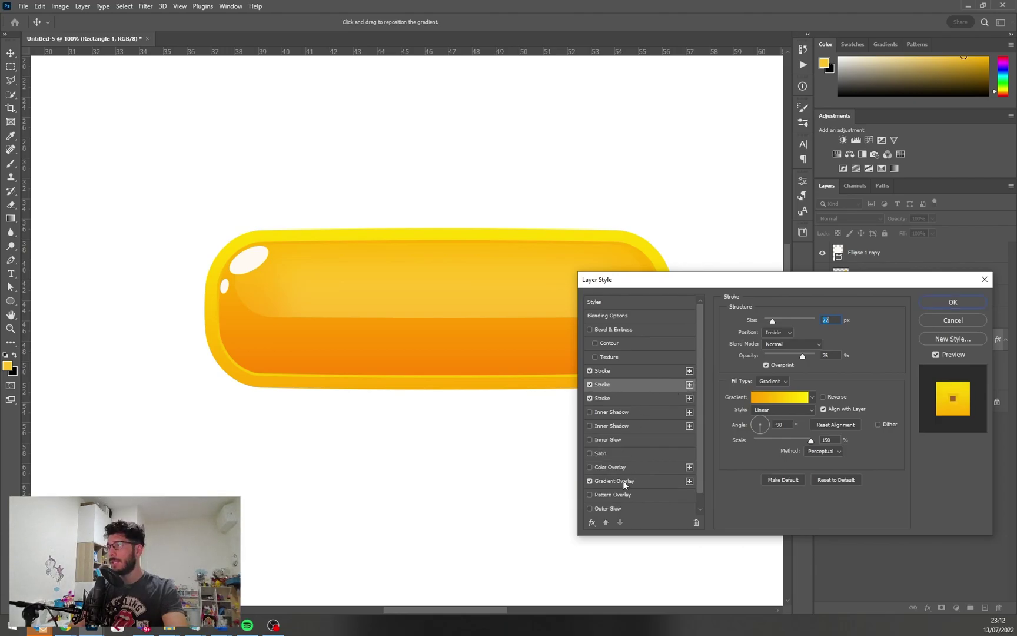
left_click(607, 521)
left_click(781, 397)
double_click(777, 407)
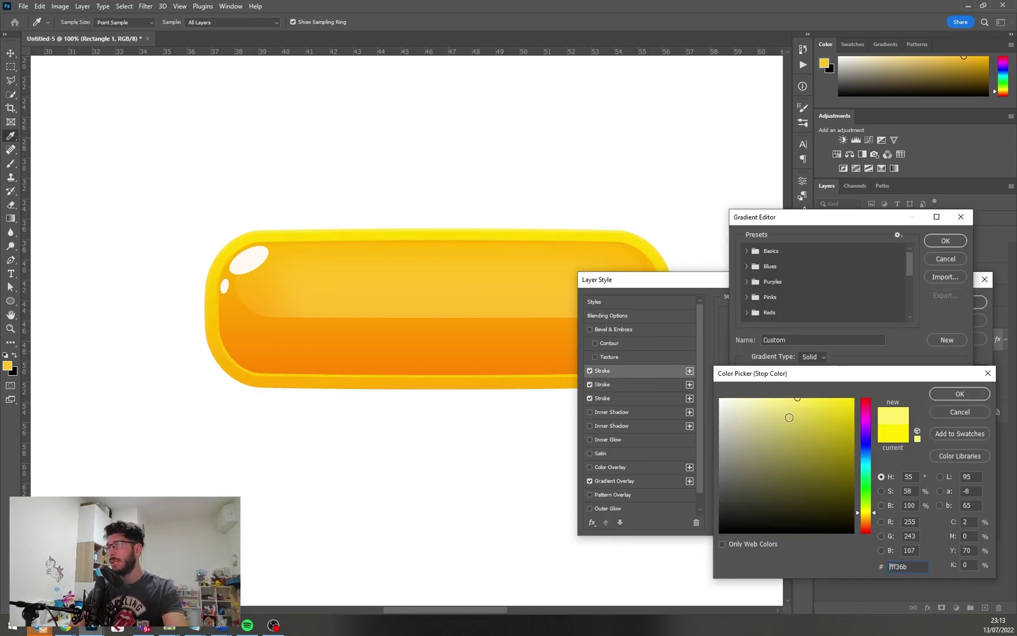
left_click(960, 393)
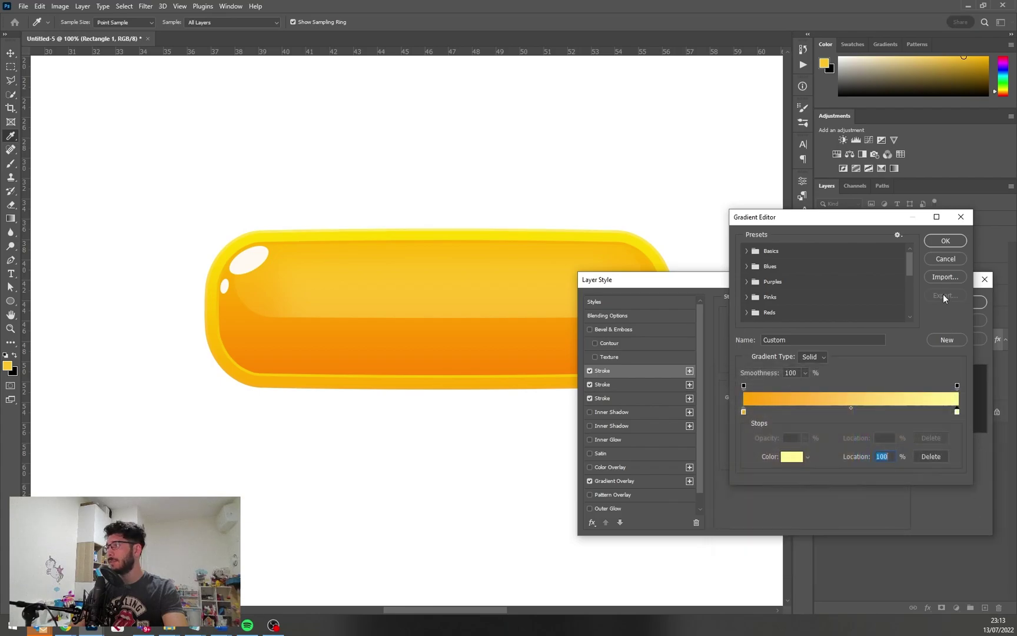
double_click(744, 412)
type("ff8e3b")
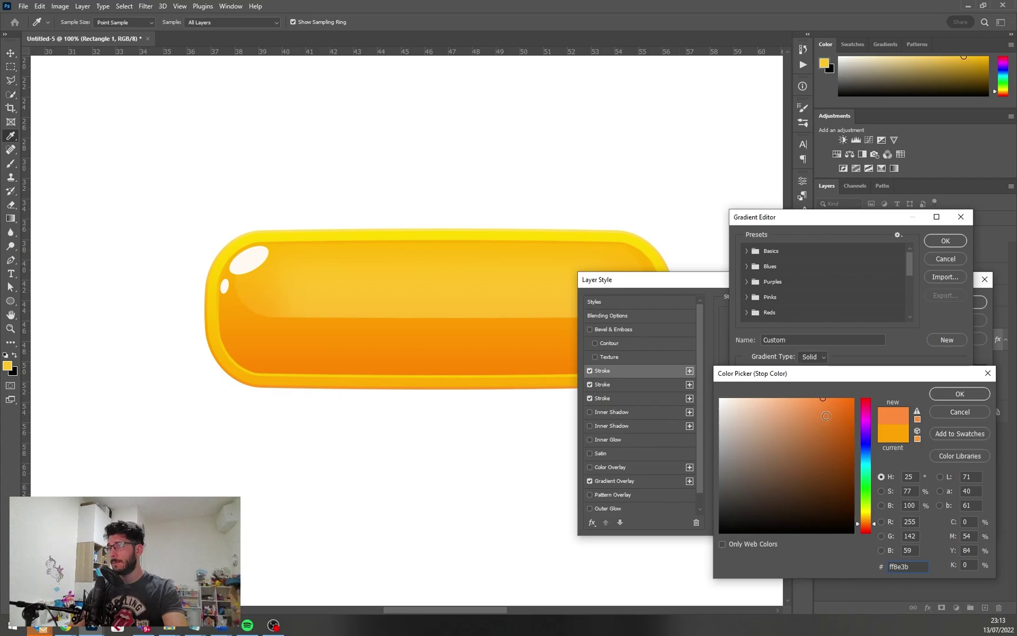
left_click(954, 395)
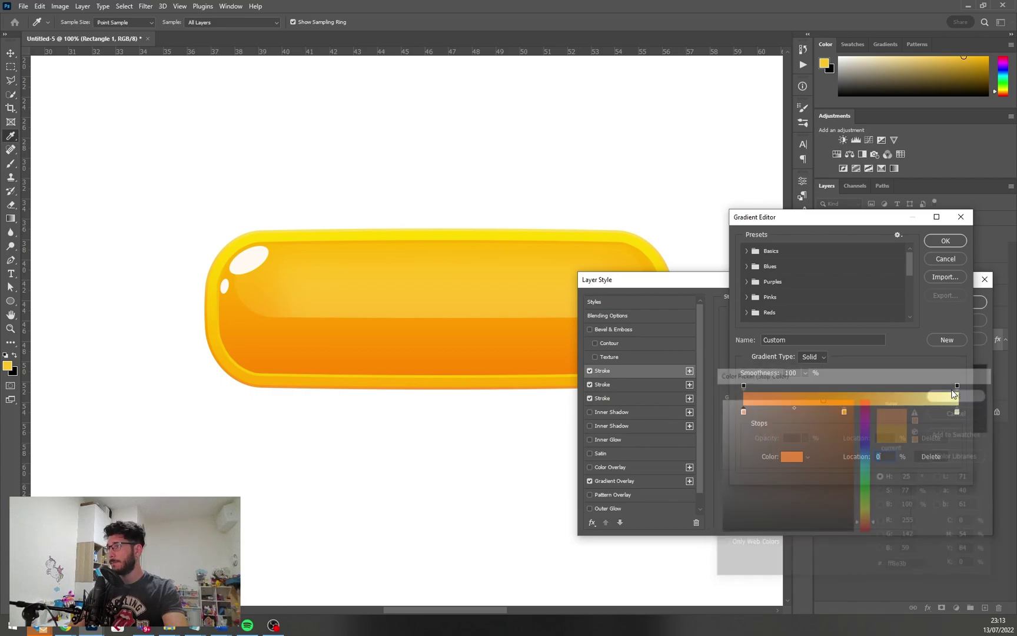
left_click(947, 241)
Set the new stroke's width to 2 px and review the second stroke's settings
left_click(831, 319)
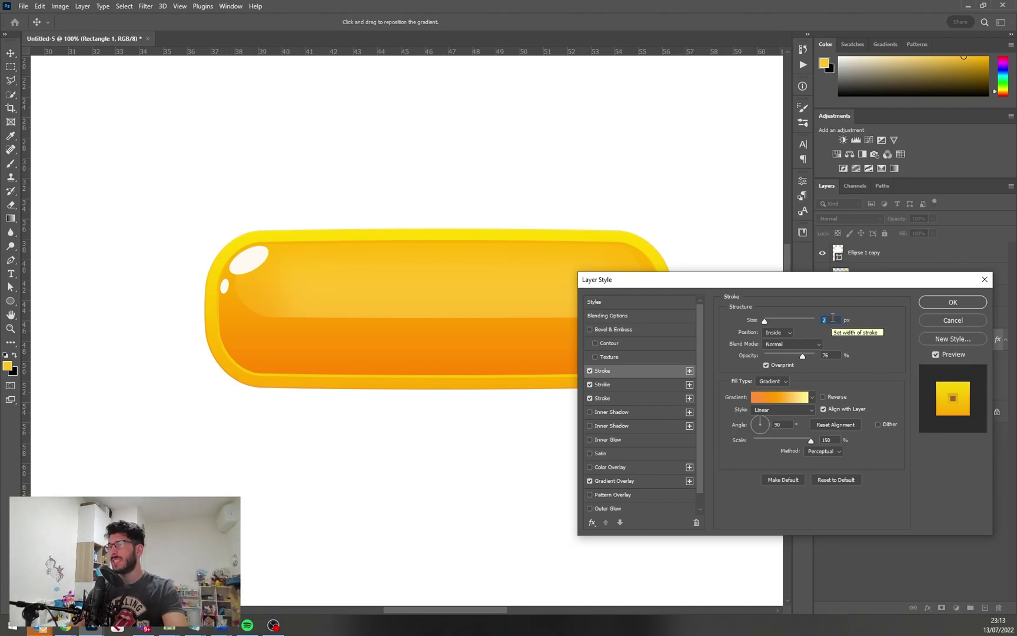
left_click(612, 384)
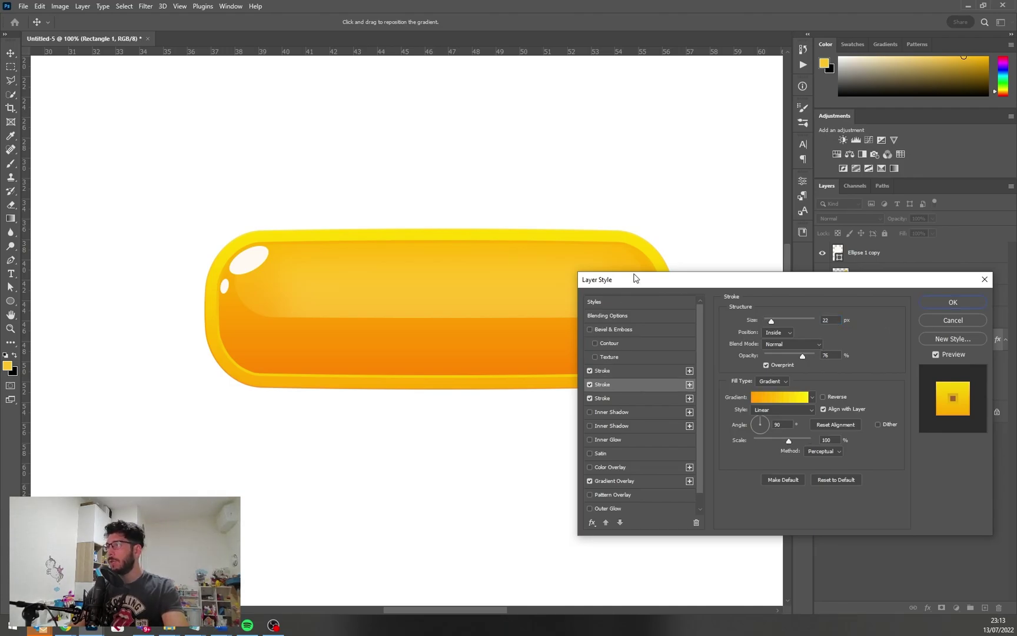
left_click_drag(634, 278, 662, 297)
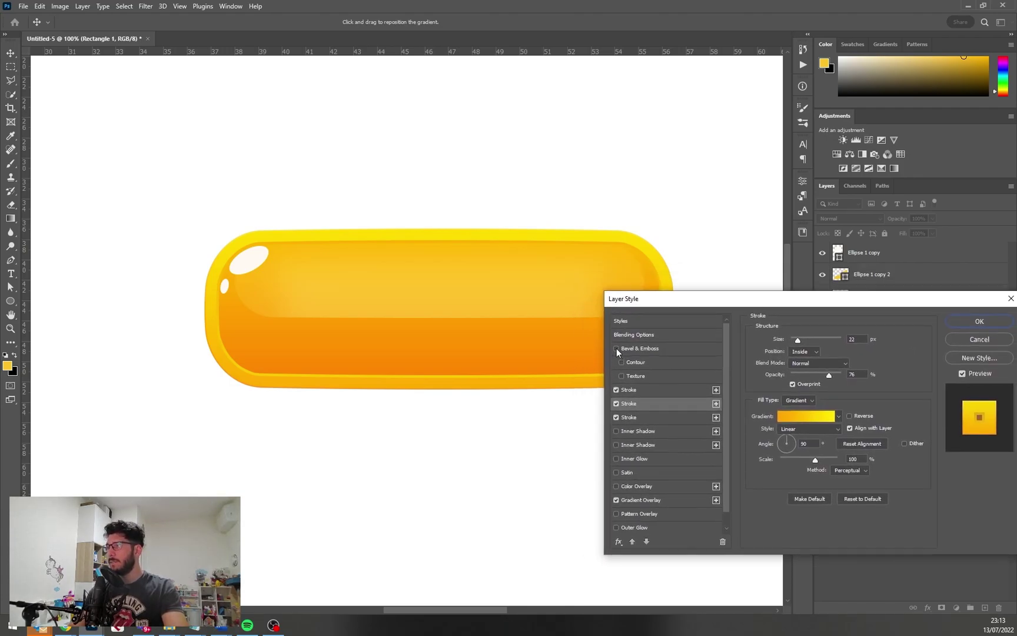
Enable Bevel & Emboss with angle 131, altitude 74, size 25 and soften 3
left_click(617, 348)
left_click(647, 349)
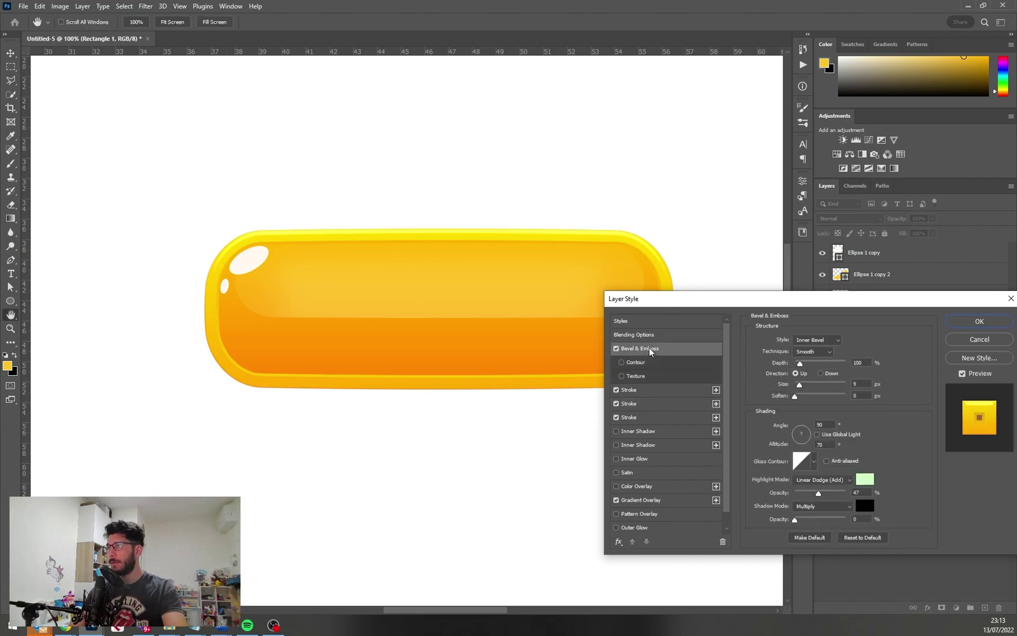
left_click(824, 424)
scroll(825, 424, "down", 20)
scroll(824, 423, "up", 20)
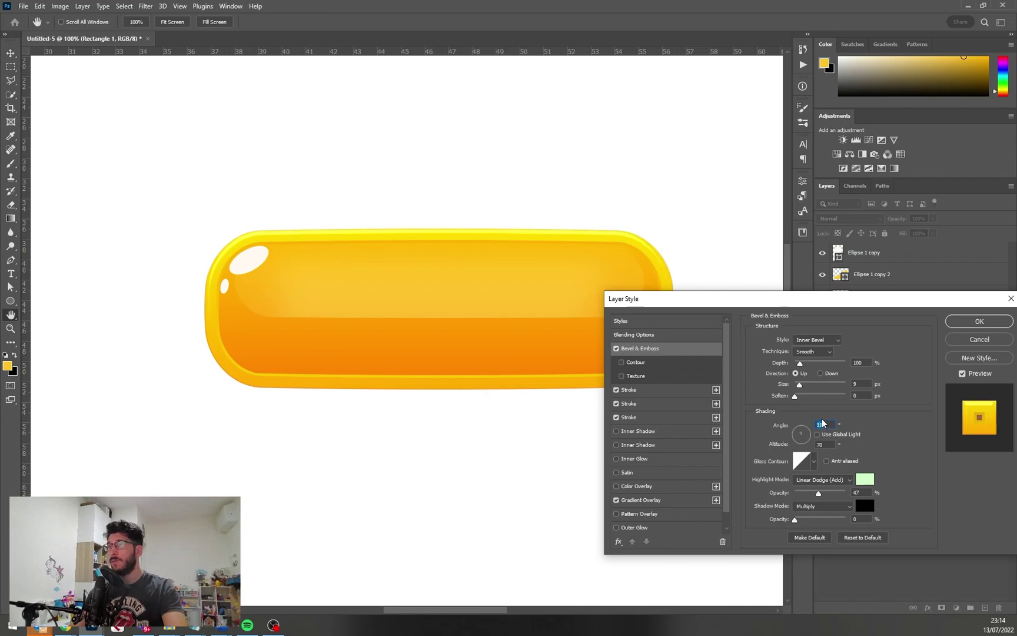
scroll(823, 423, "up", 8)
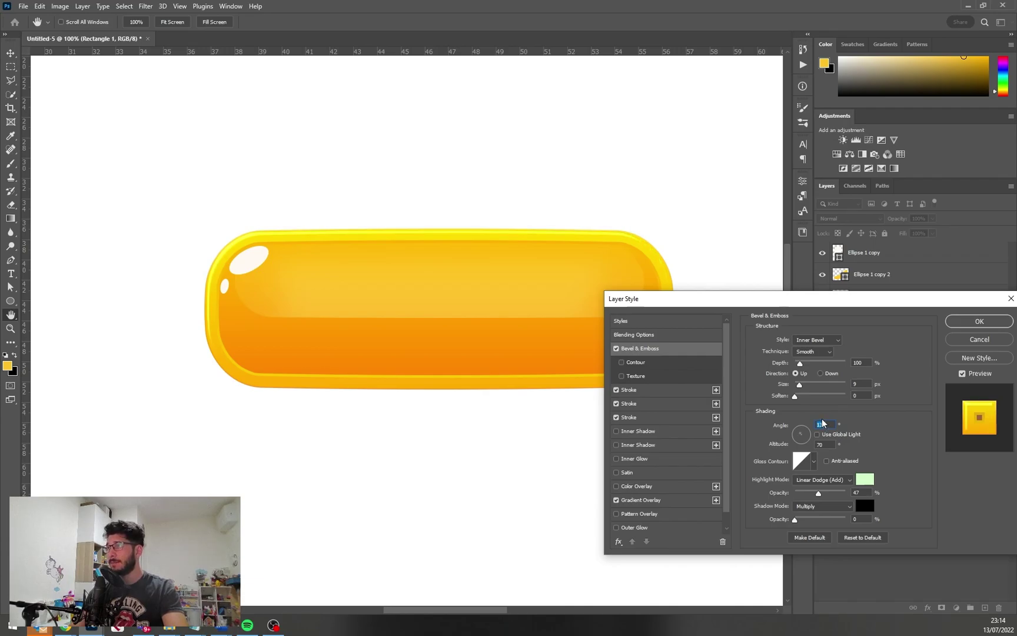
scroll(823, 423, "up", 6)
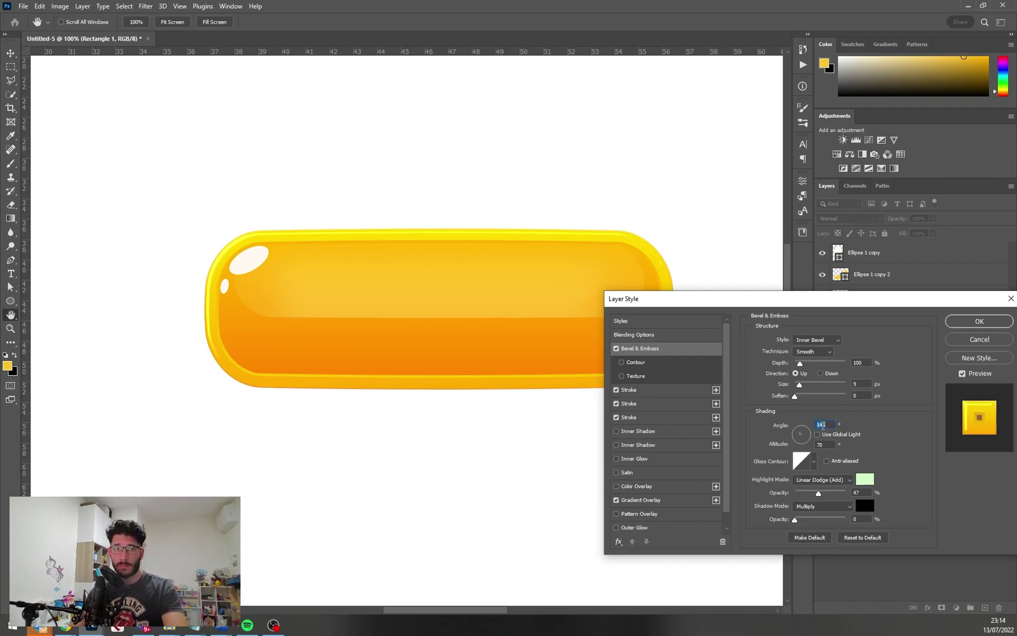
scroll(823, 425, "up", 7)
scroll(824, 434, "down", 7)
left_click(827, 444)
scroll(830, 445, "down", 13)
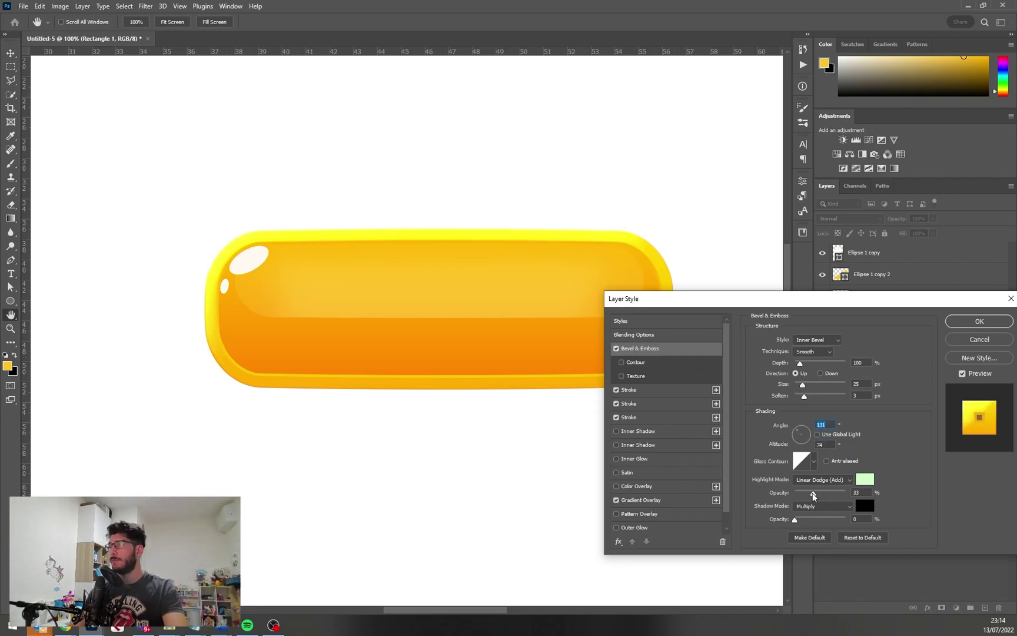
Set the bevel highlight opacity to 19% and make the shadow red at 14%
left_click_drag(818, 493, 799, 520)
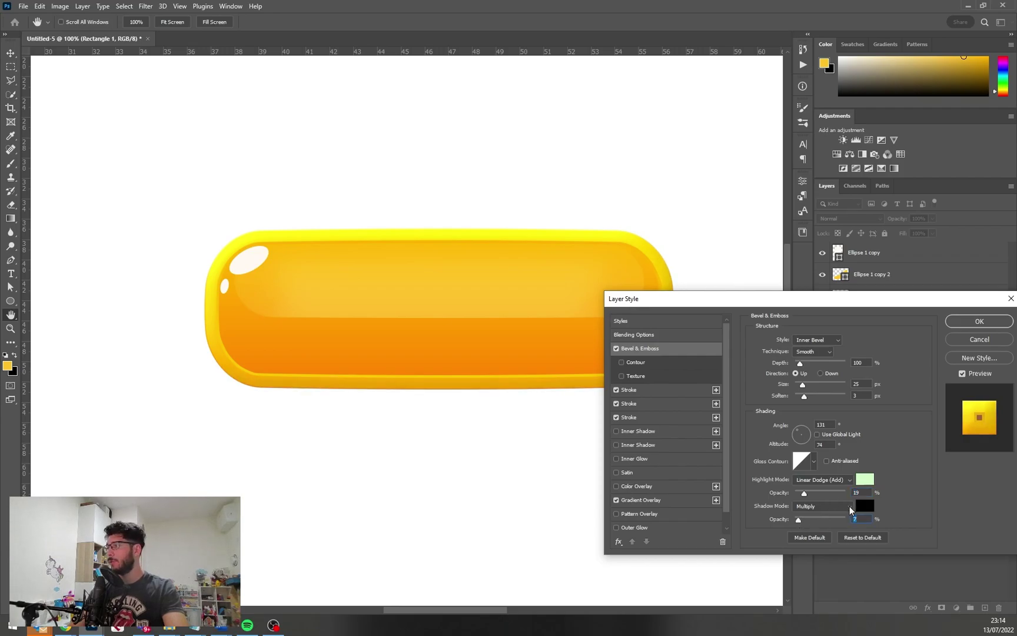
left_click(865, 506)
left_click_drag(831, 432, 876, 387)
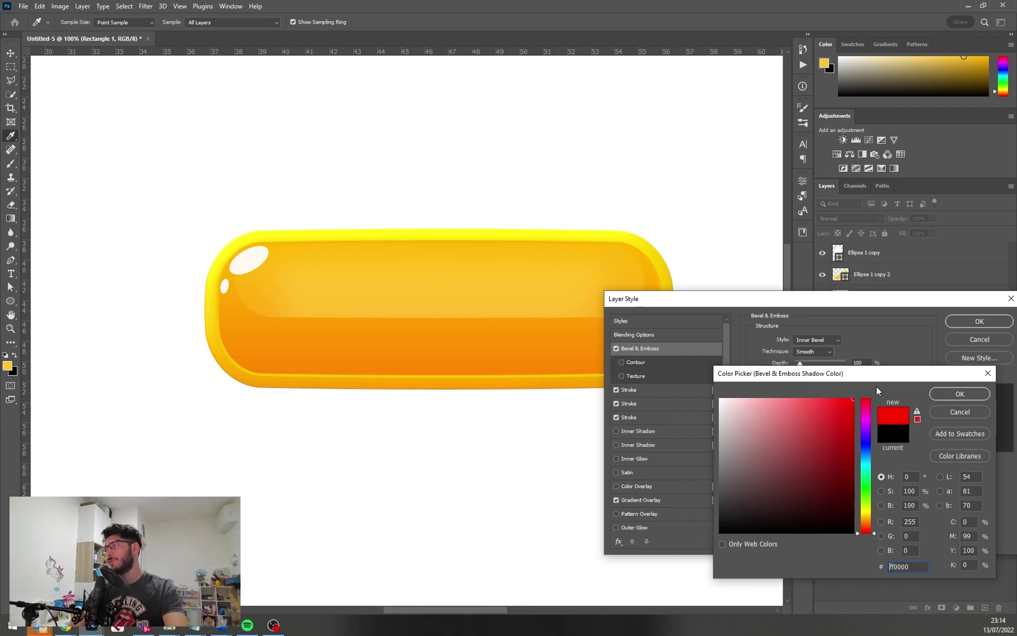
left_click(946, 392)
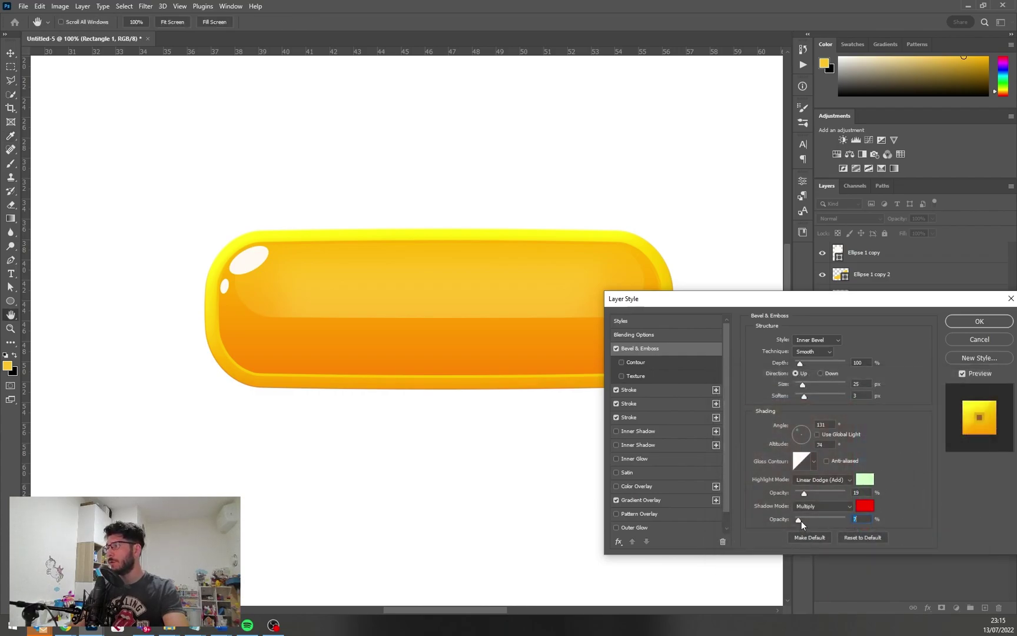
left_click_drag(801, 521, 805, 521)
left_click_drag(784, 304, 422, 406)
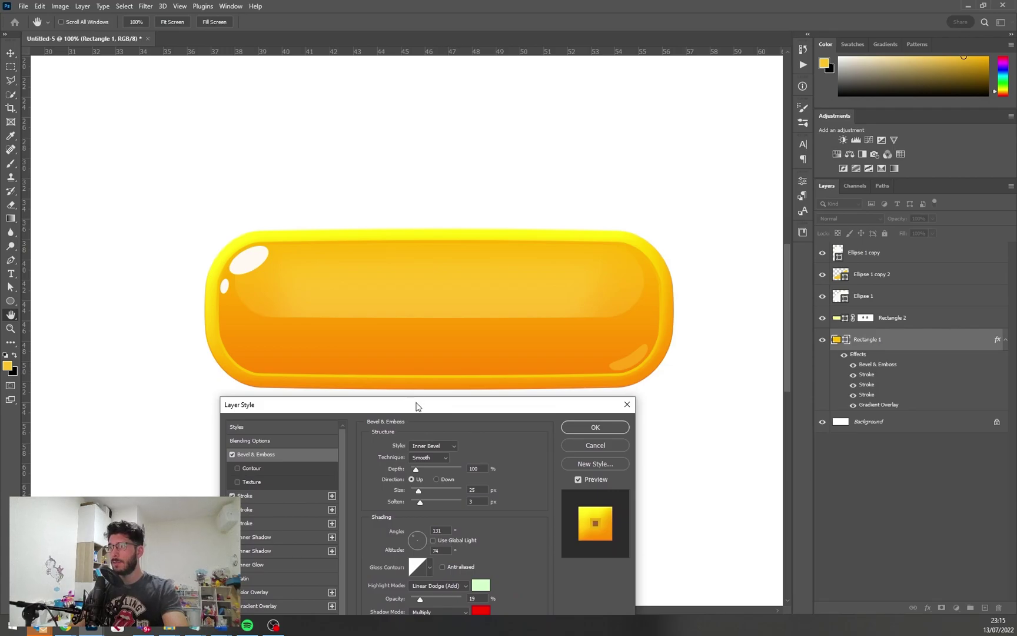
Apply the style, then shift both Ellipse 1 highlight layers slightly right
key("Return")
left_click(246, 264, "ctrl")
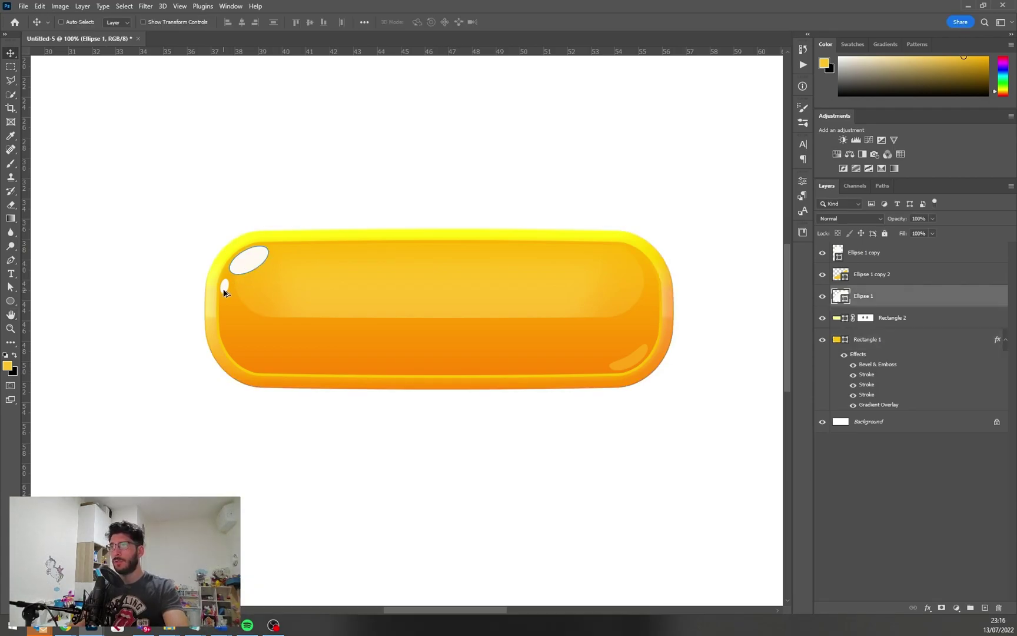
left_click(223, 287, "ctrl+shift")
left_click_drag(257, 272, 260, 271)
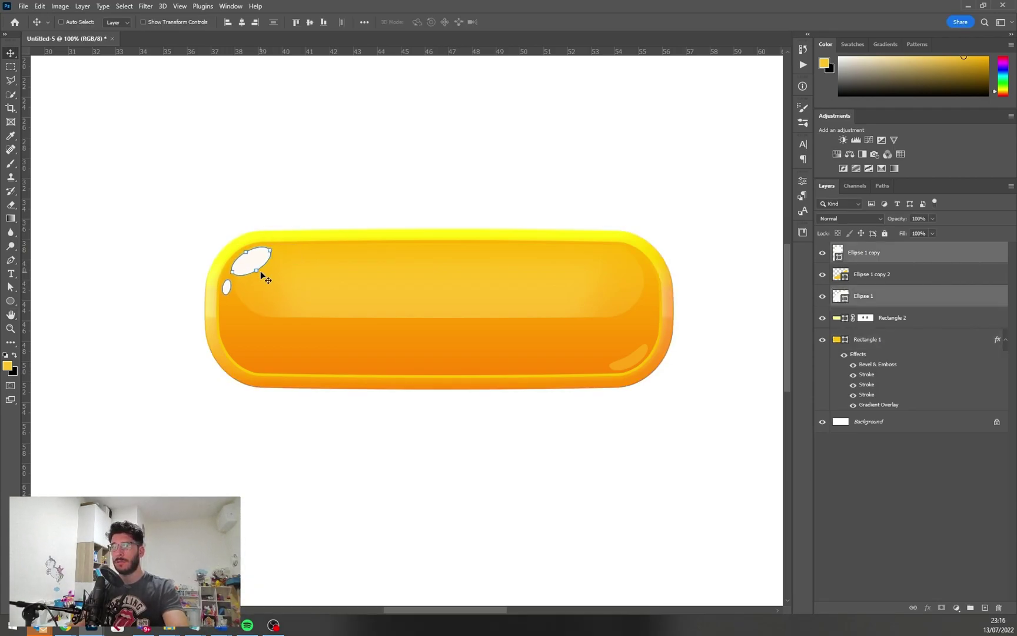
Give Rectangle 1 a pale yellow Inner Shadow: 30% opacity, 5 px distance, 94 choke, 35 size
double_click(893, 359)
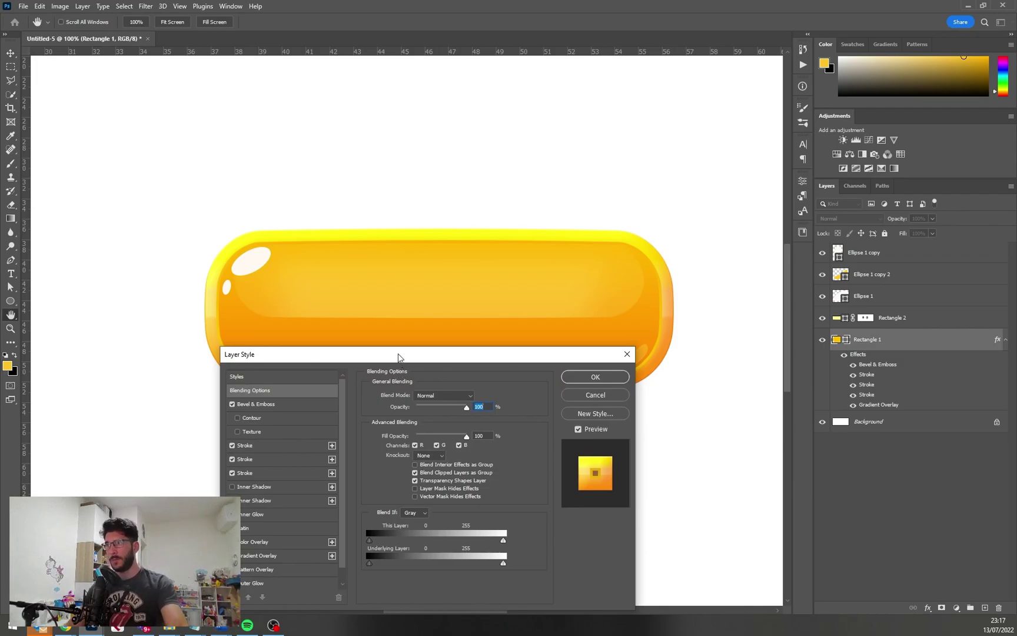
left_click_drag(398, 353, 775, 255)
left_click(629, 389)
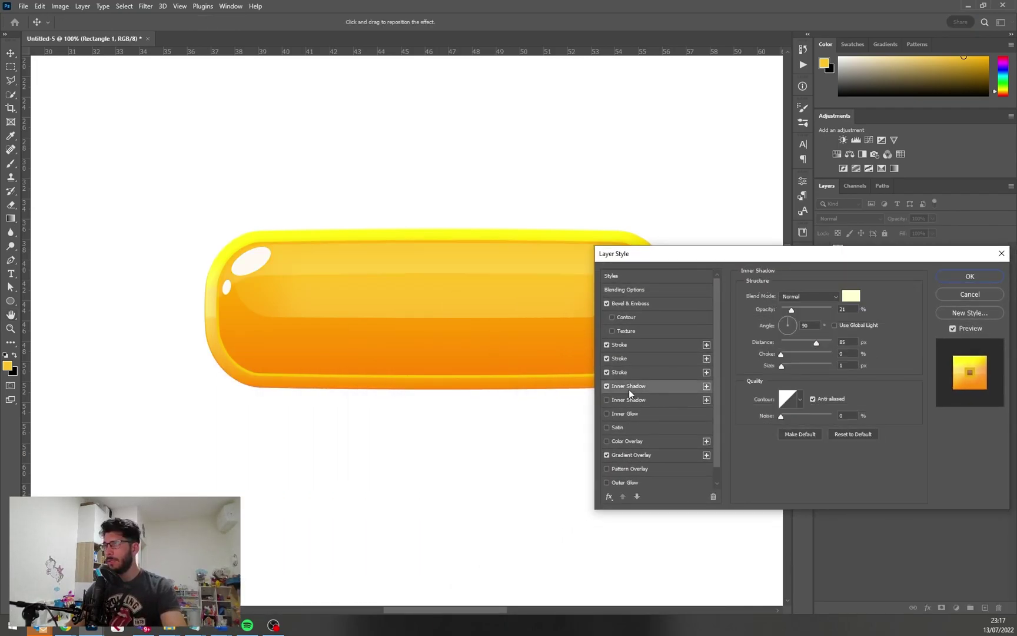
left_click_drag(688, 259, 776, 287)
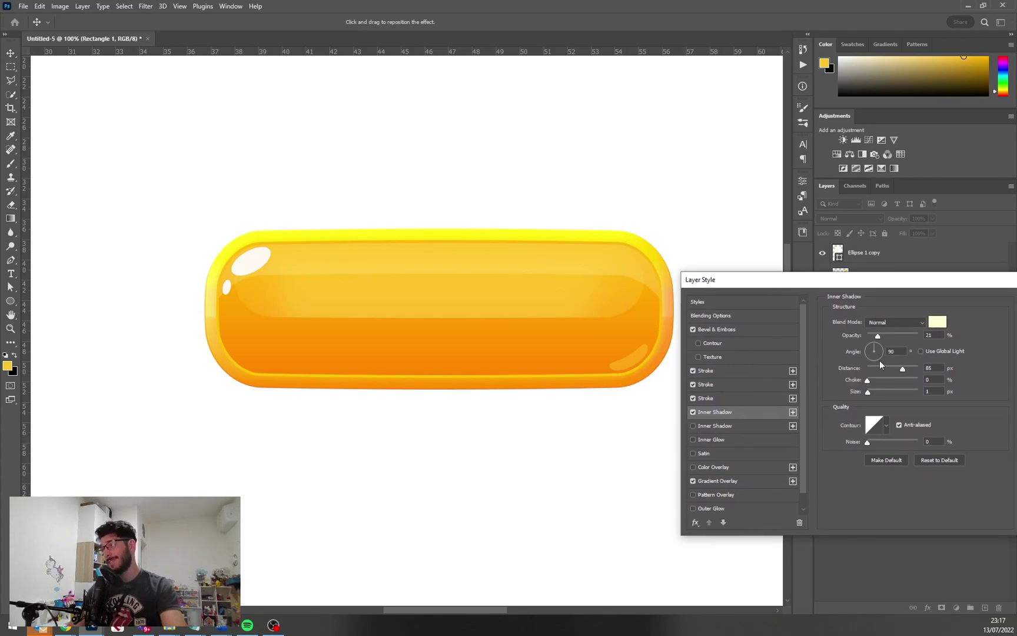
mouse_move(892, 368)
left_mouse_down()
mouse_move(883, 368)
mouse_move(893, 373)
left_mouse_up()
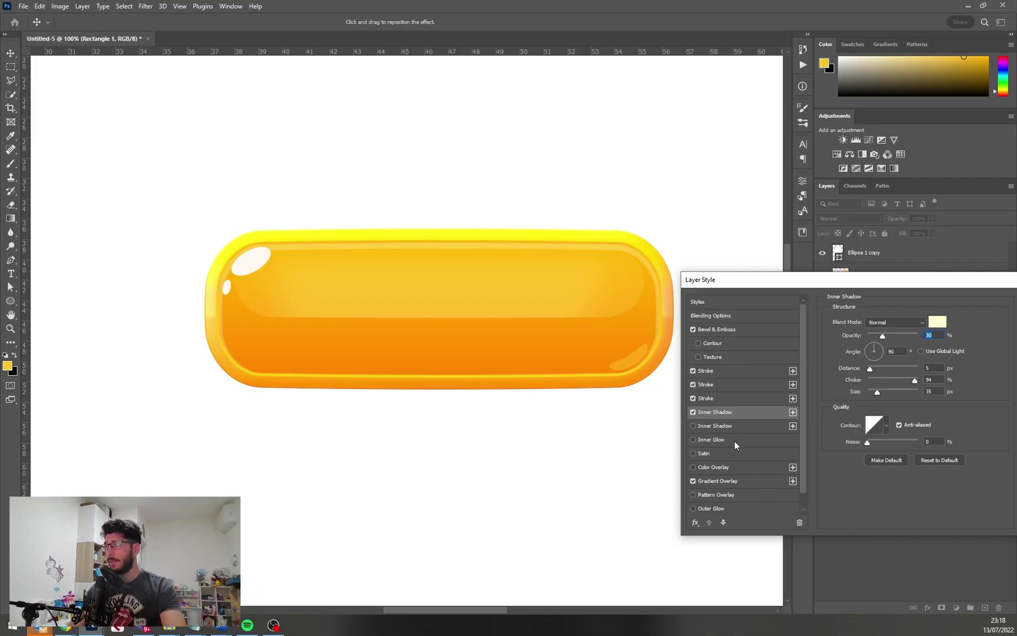
Enable a second reddish-brown Inner Shadow at -90° with 46% choke and 70 px size
left_click(692, 425)
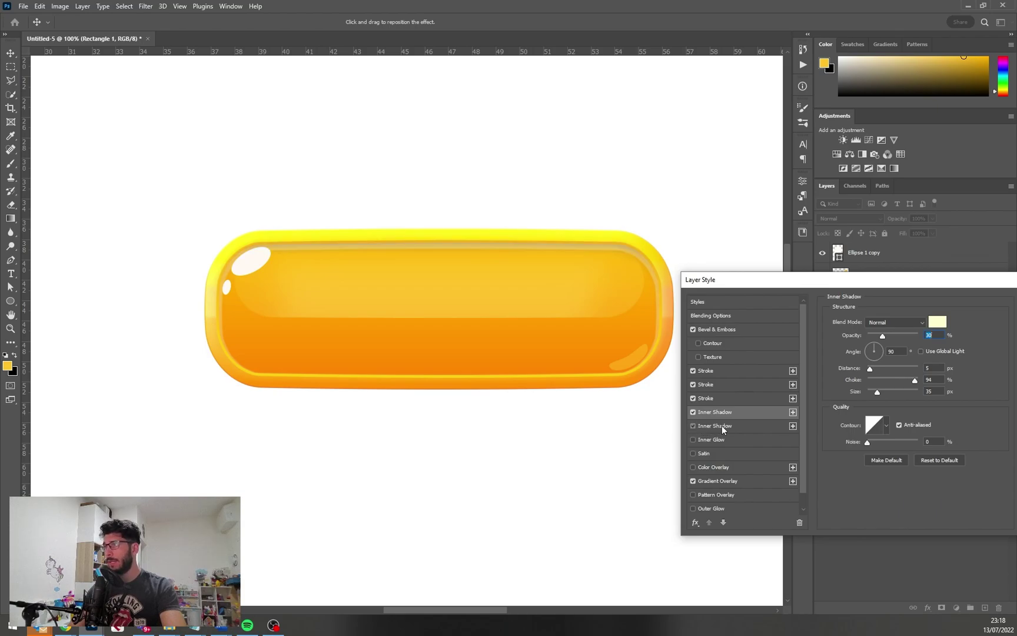
left_click(722, 427)
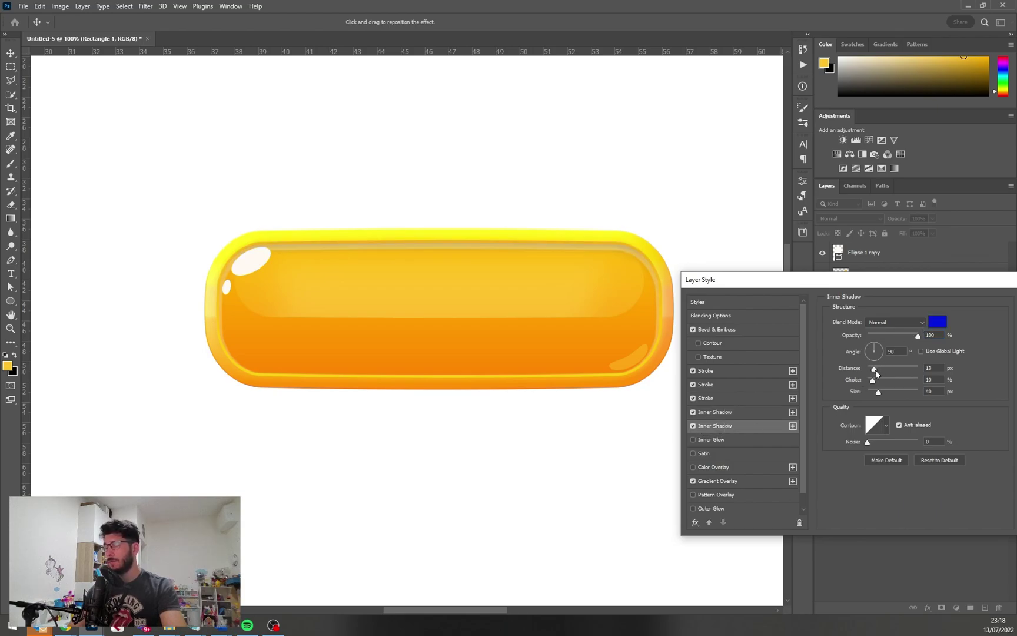
left_click_drag(872, 379, 891, 381)
key("shift+Tab")
key("shift+Tab")
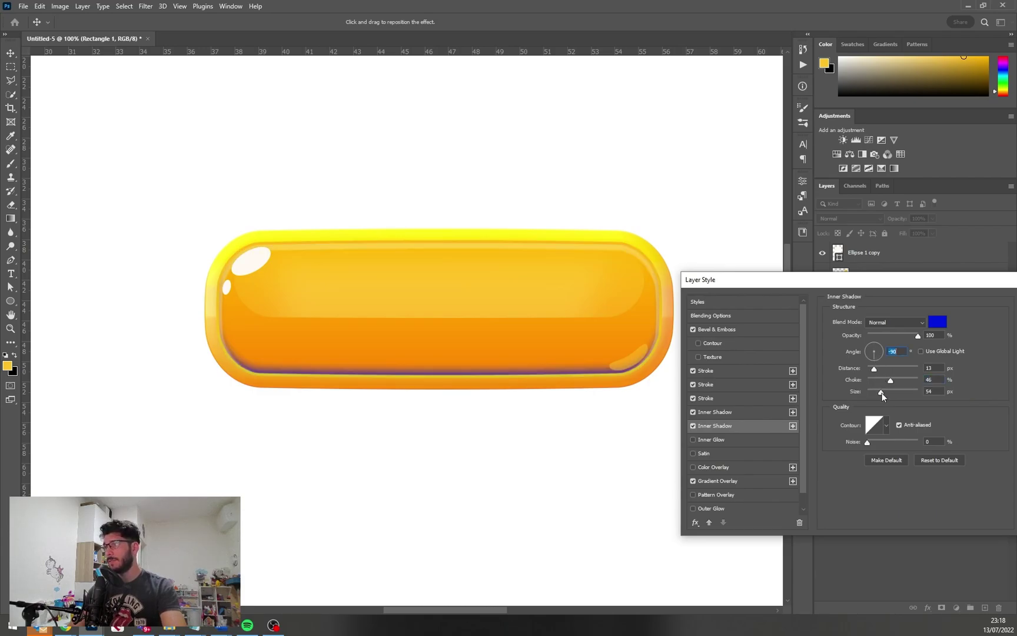
left_click_drag(882, 393, 885, 393)
left_click(938, 322)
mouse_move(863, 545)
left_mouse_down()
mouse_move(866, 518)
mouse_move(866, 529)
left_mouse_up()
mouse_move(856, 422)
left_mouse_down()
mouse_move(847, 461)
mouse_move(799, 470)
mouse_move(805, 420)
mouse_move(804, 428)
left_mouse_up()
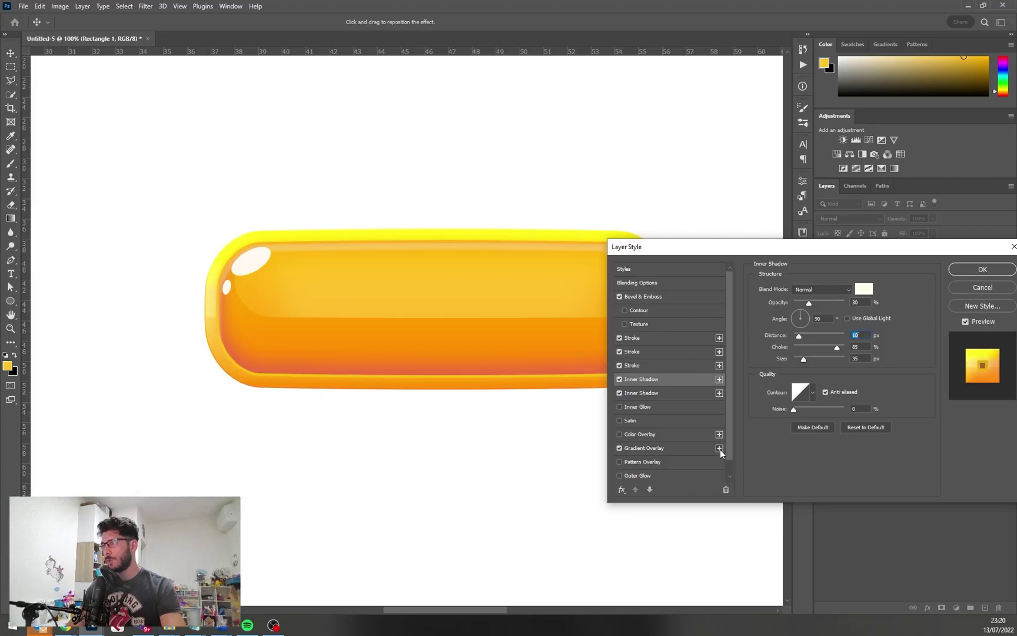
Add a second Radial Gradient Overlay with its stop changed to yellow
left_click(719, 448)
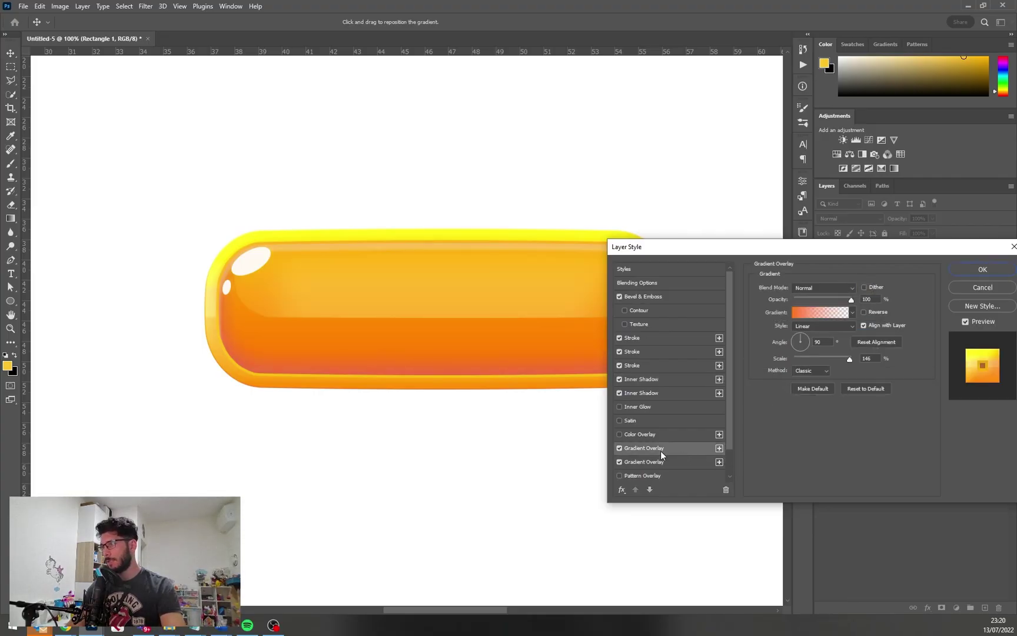
left_click(813, 327)
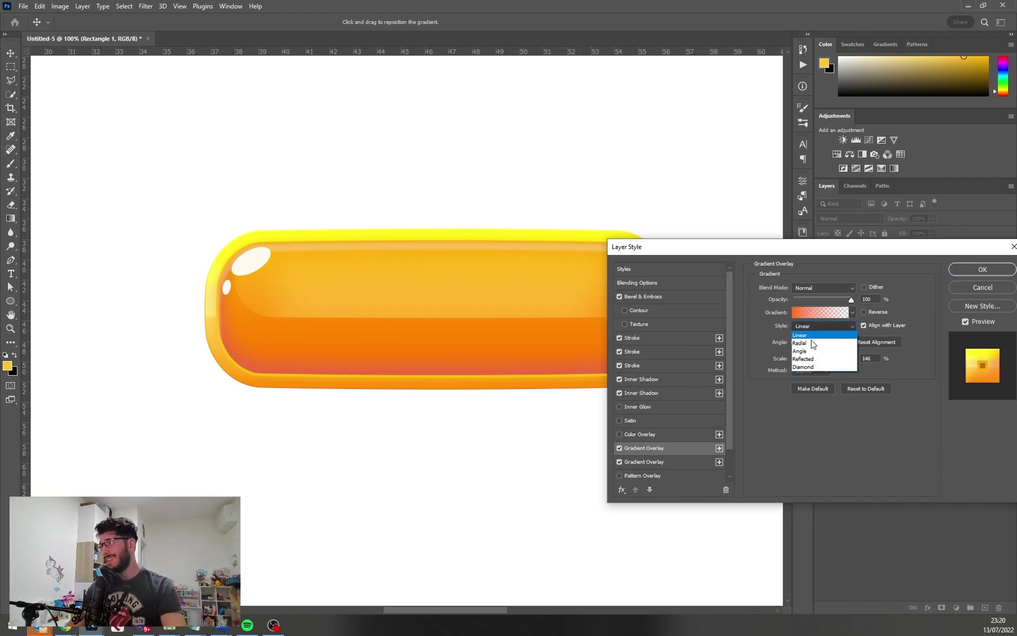
left_click(810, 343)
left_click(820, 312)
double_click(743, 412)
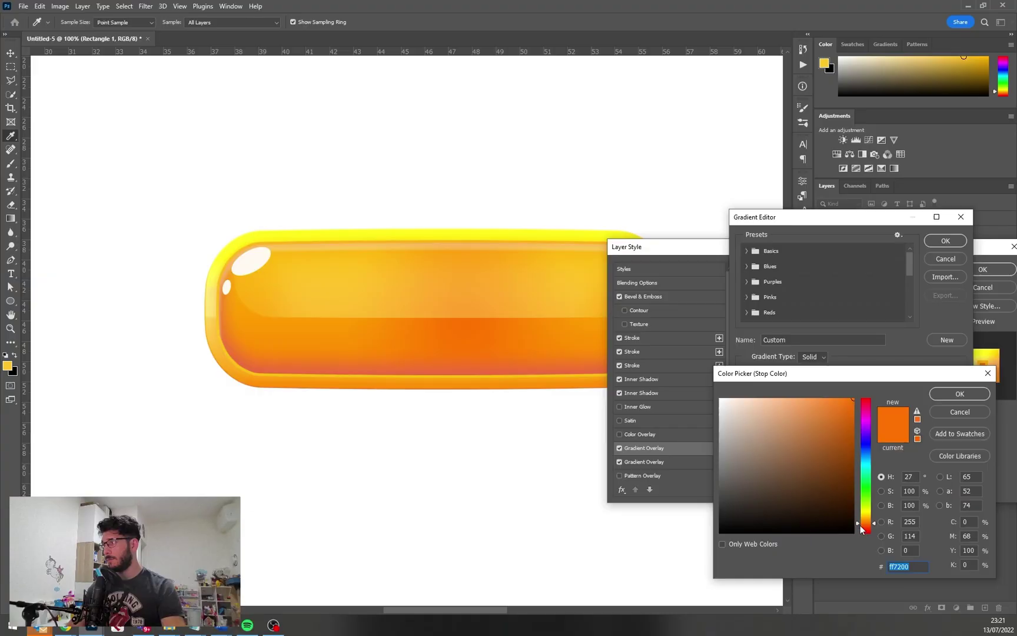
left_click_drag(862, 524, 869, 517)
left_click(958, 394)
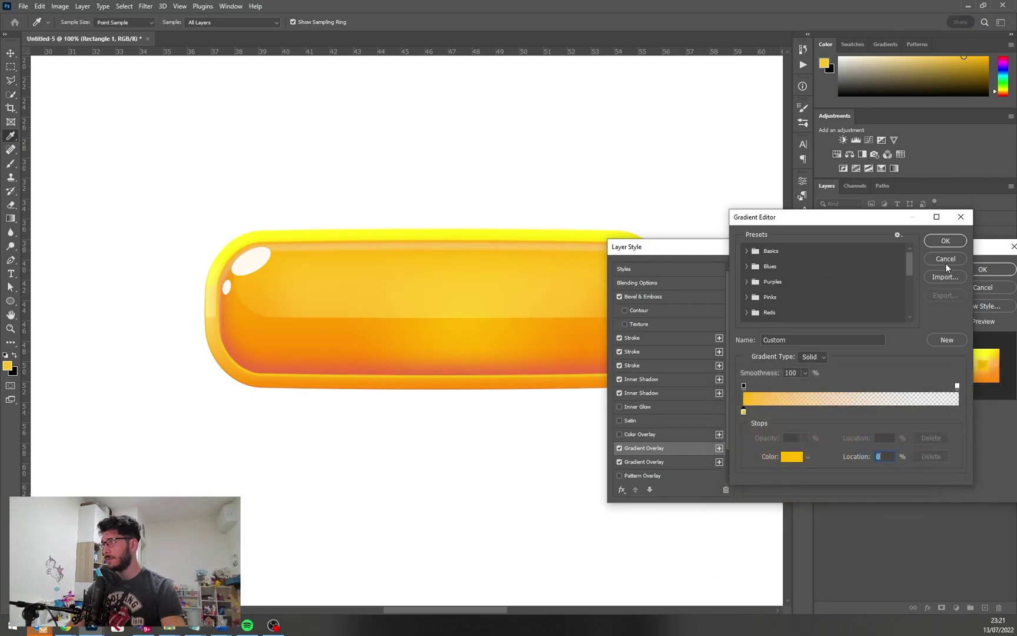
left_click(947, 241)
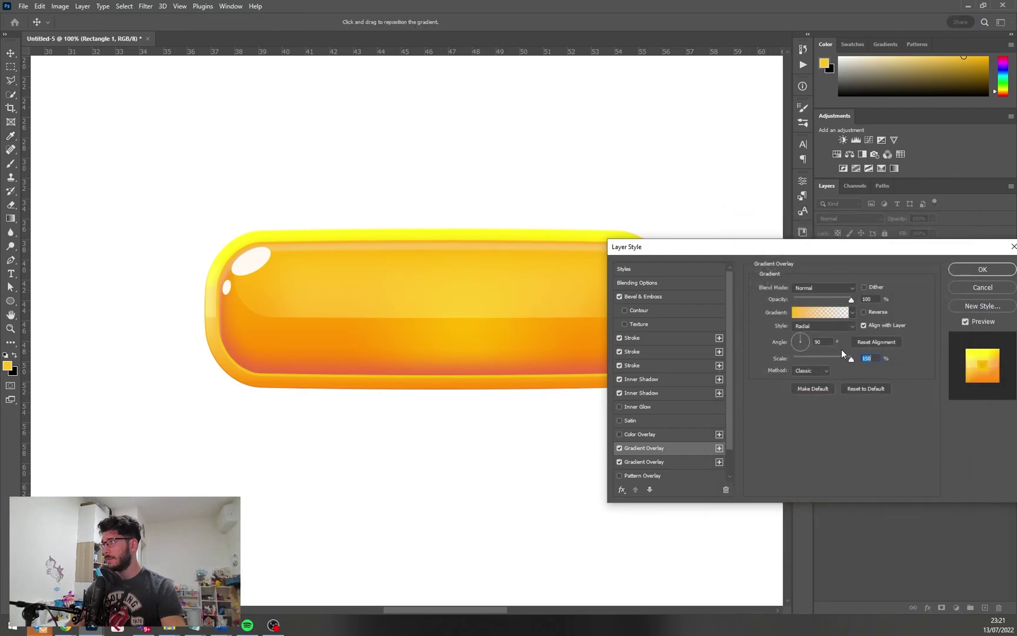
Set the radial overlay to angle 35 and 73% scale, then apply the style
left_click(807, 339)
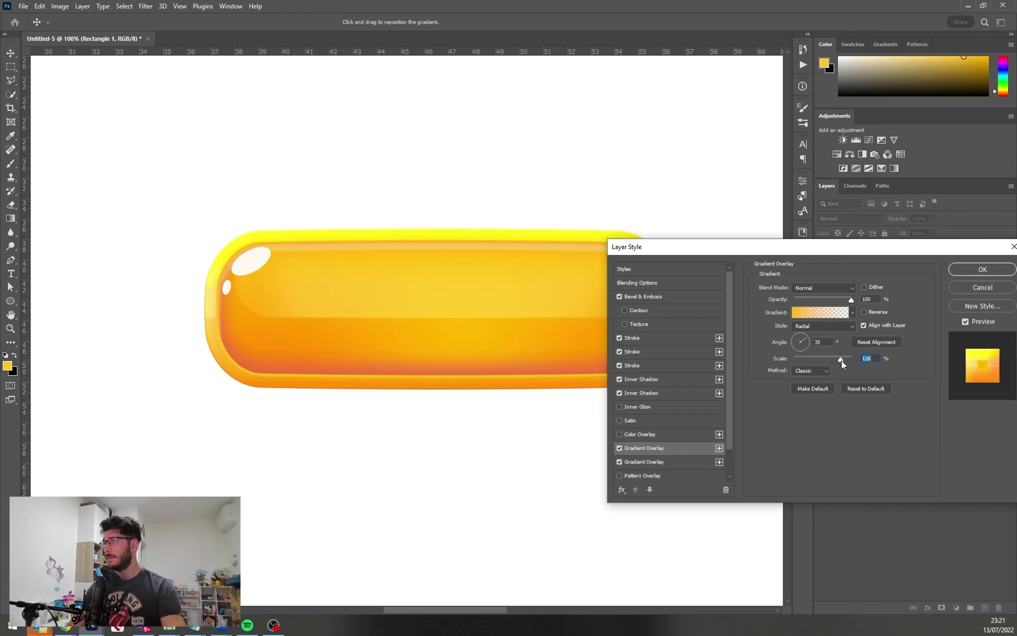
mouse_move(836, 360)
left_mouse_down()
mouse_move(801, 360)
mouse_move(818, 360)
left_mouse_up()
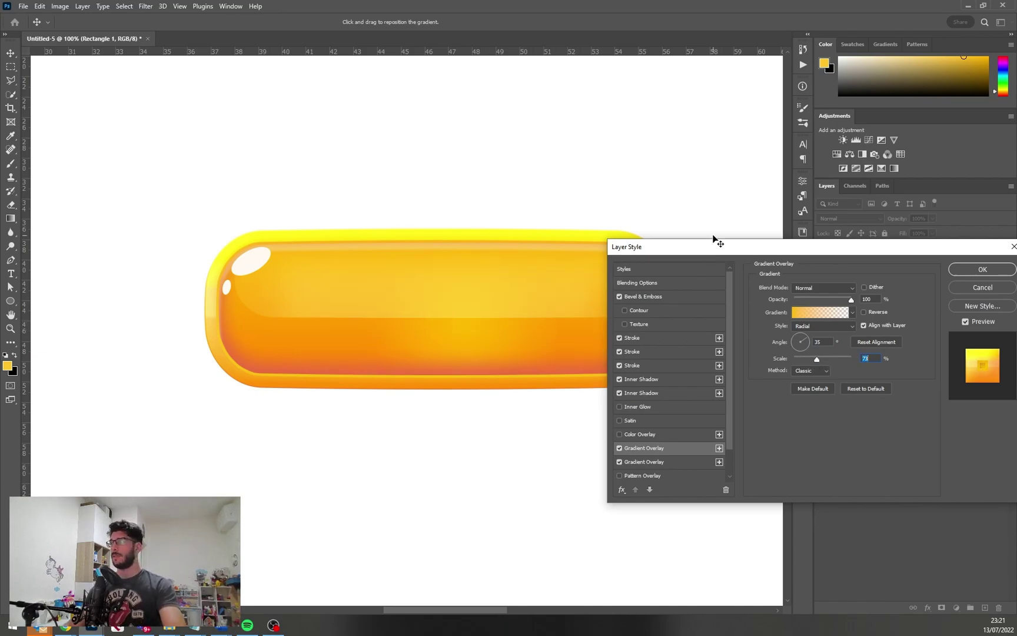
left_click_drag(715, 248, 559, 408)
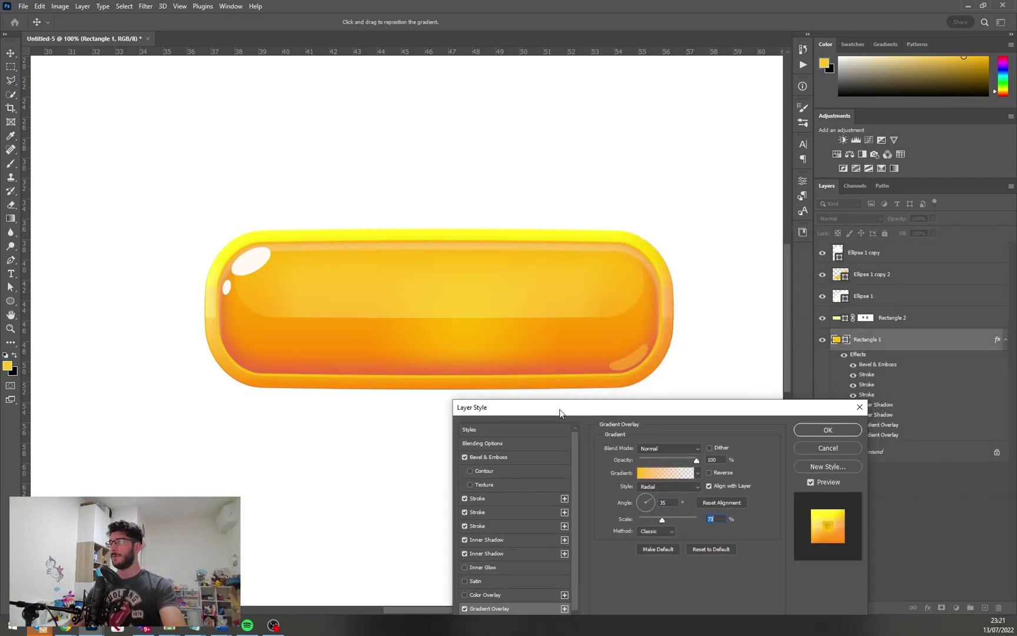
left_click(455, 320)
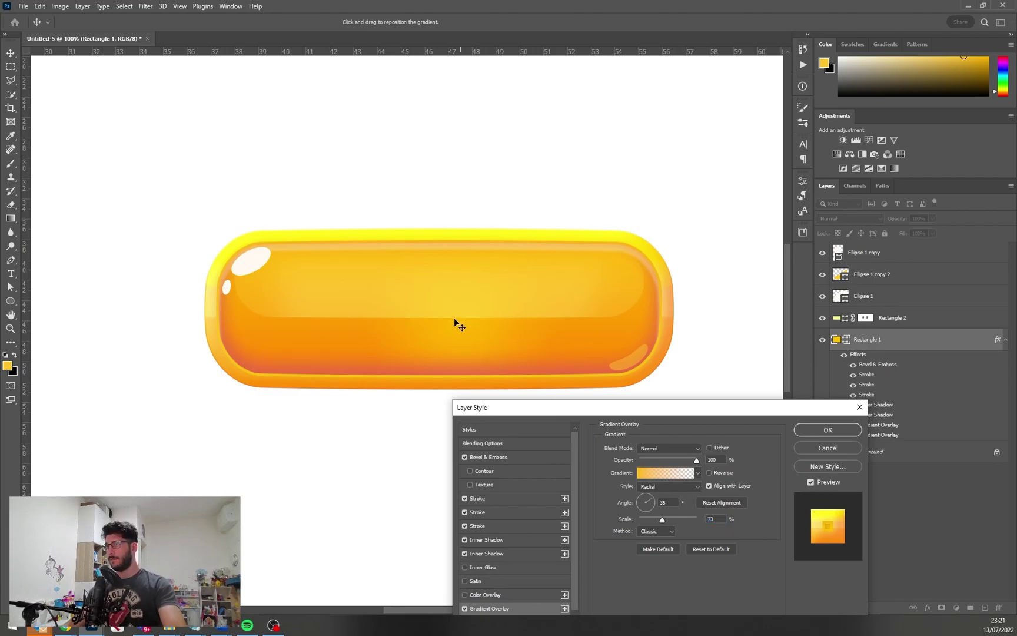
left_click_drag(782, 409, 867, 322)
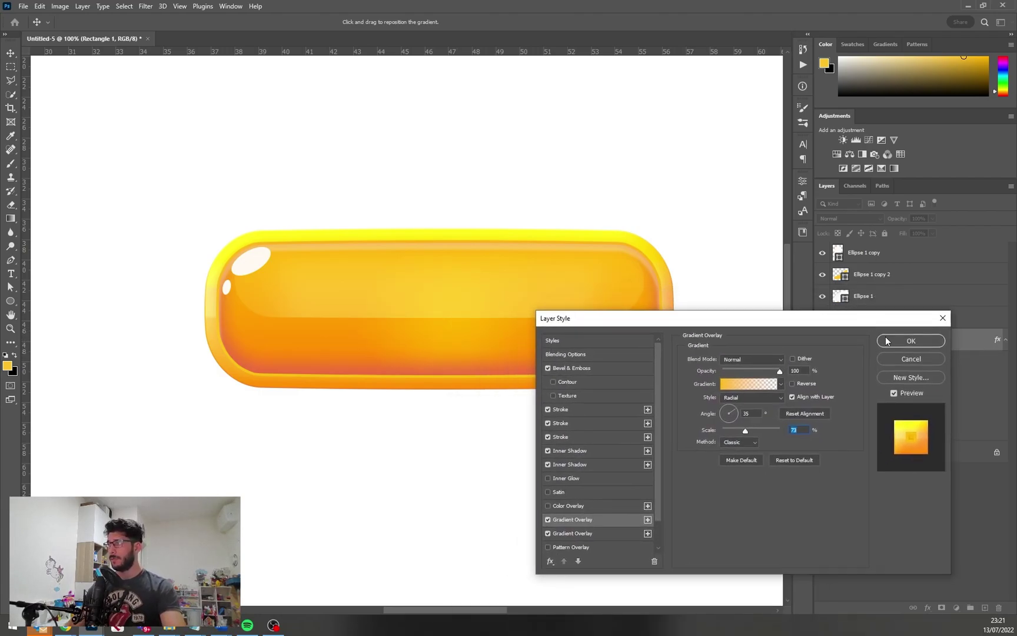
left_click(900, 342)
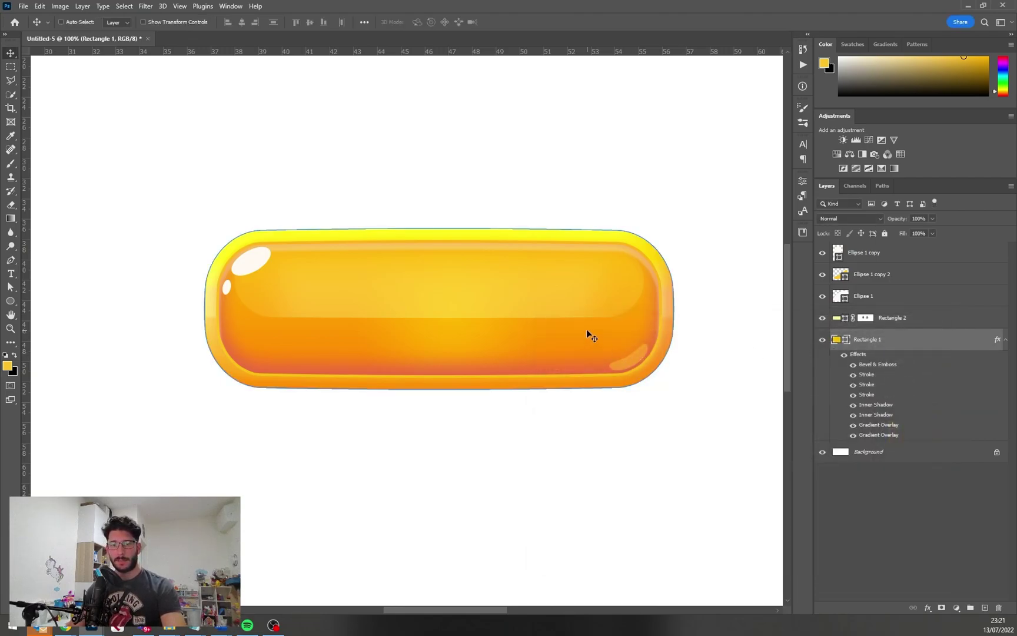
Select Rectangle 2 and blur along the bottom edge of the highlight band
left_click(404, 312, "ctrl")
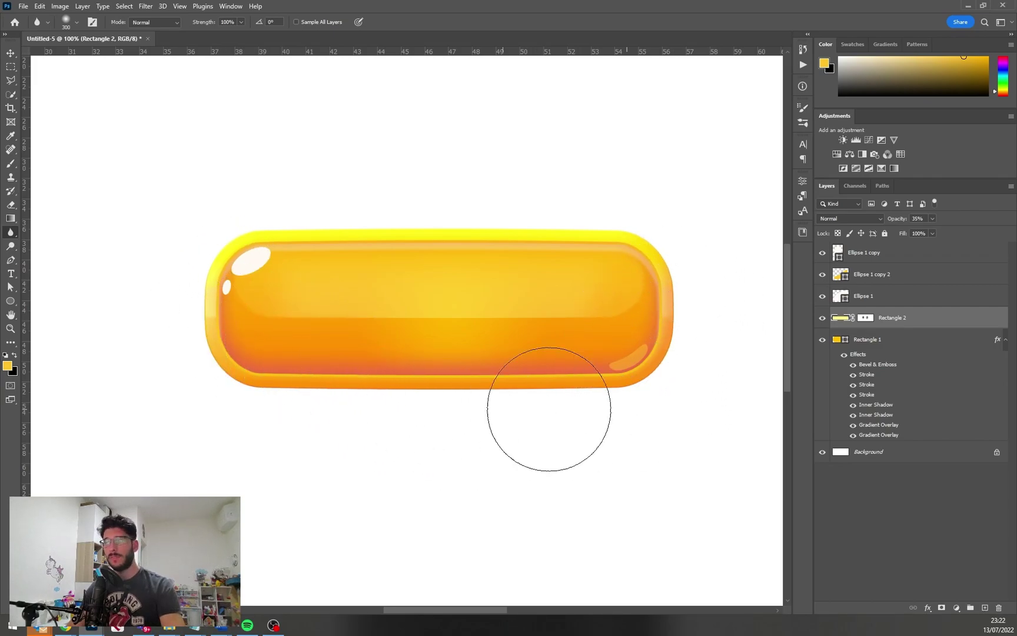
mouse_move(698, 383)
left_mouse_down()
mouse_move(489, 372)
mouse_move(361, 376)
mouse_move(322, 389)
mouse_move(482, 384)
mouse_move(436, 382)
left_mouse_up()
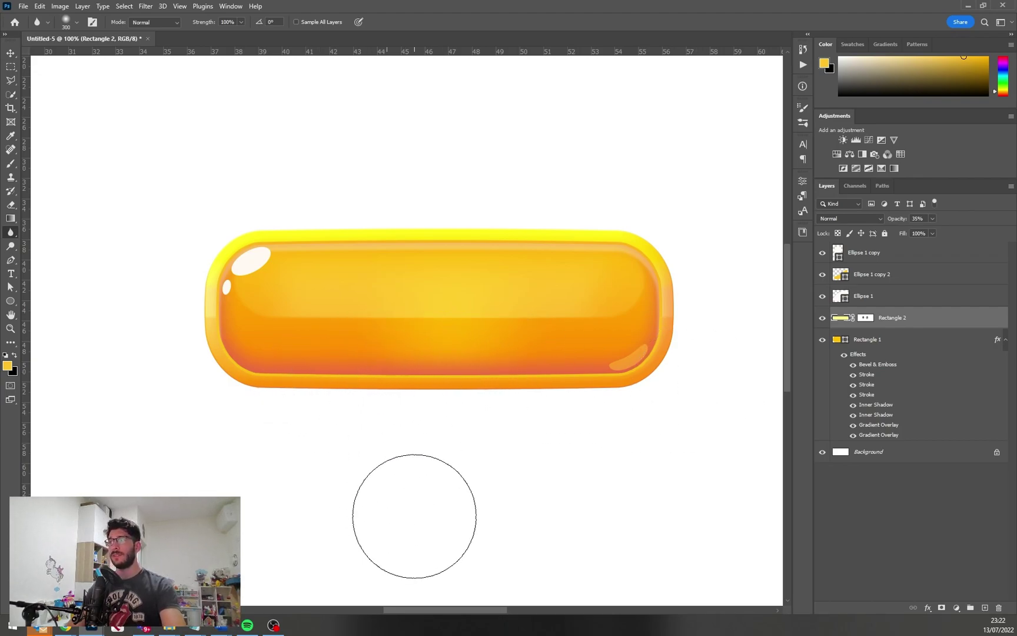
Set the band's opacity to 24%, then move Ellipse 1 copy 2 above Ellipse 1 copy
key("v")
key("2")
key("4")
left_click(250, 264, "ctrl")
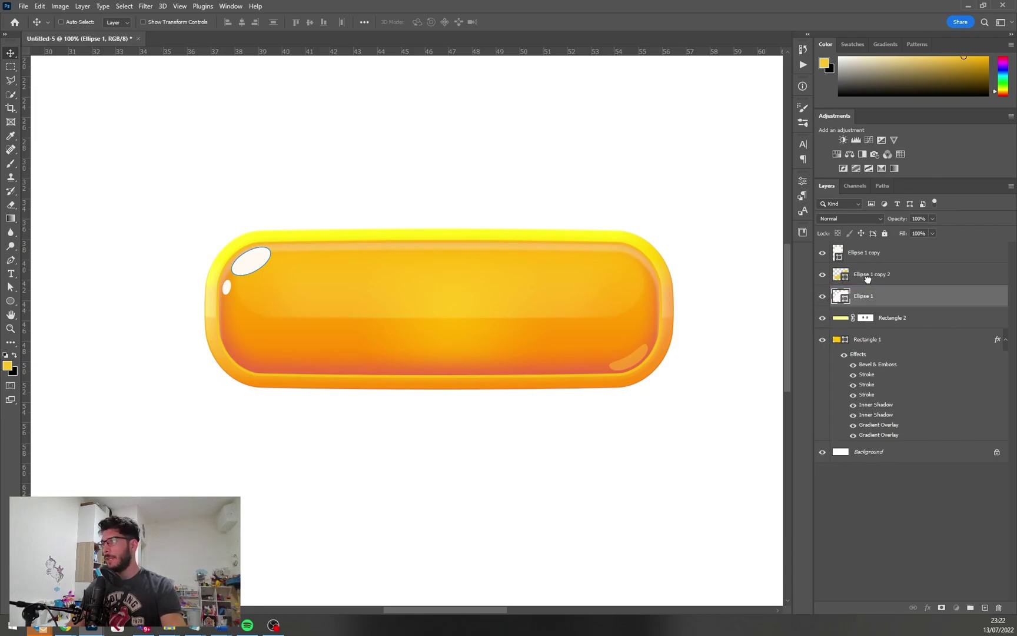
left_click_drag(867, 279, 867, 250)
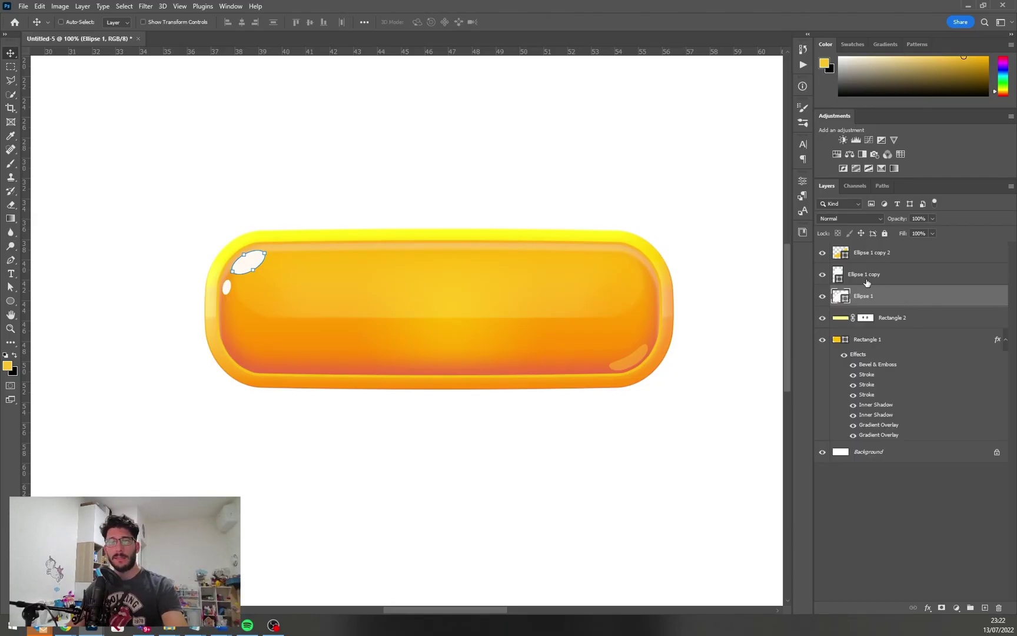
Give Ellipse 1 a white Drop Shadow glow
double_click(865, 294)
scroll(565, 526, "down", 1)
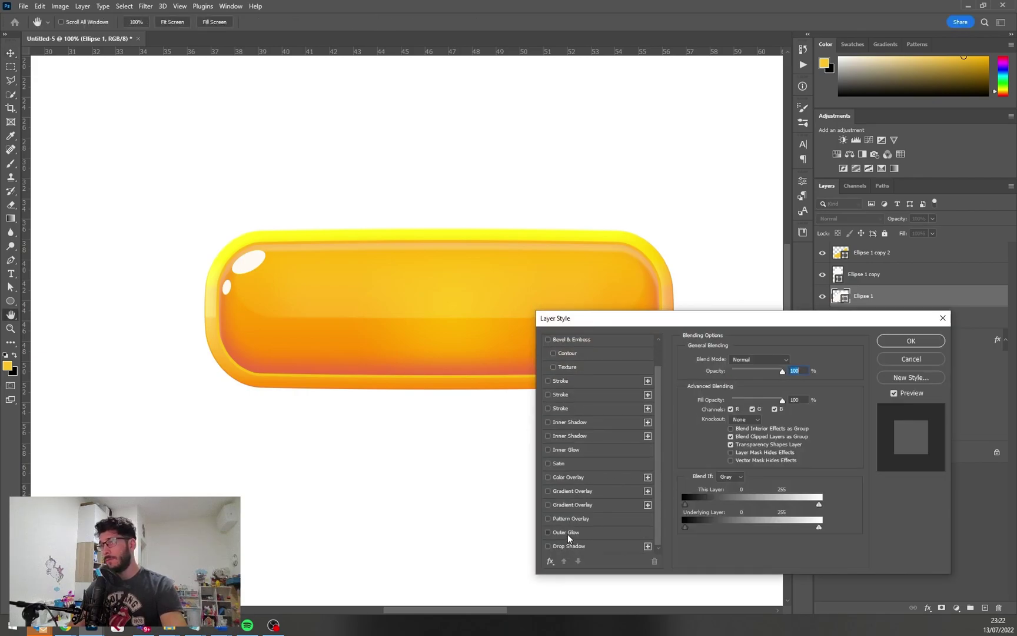
left_click(567, 542)
left_click(794, 361)
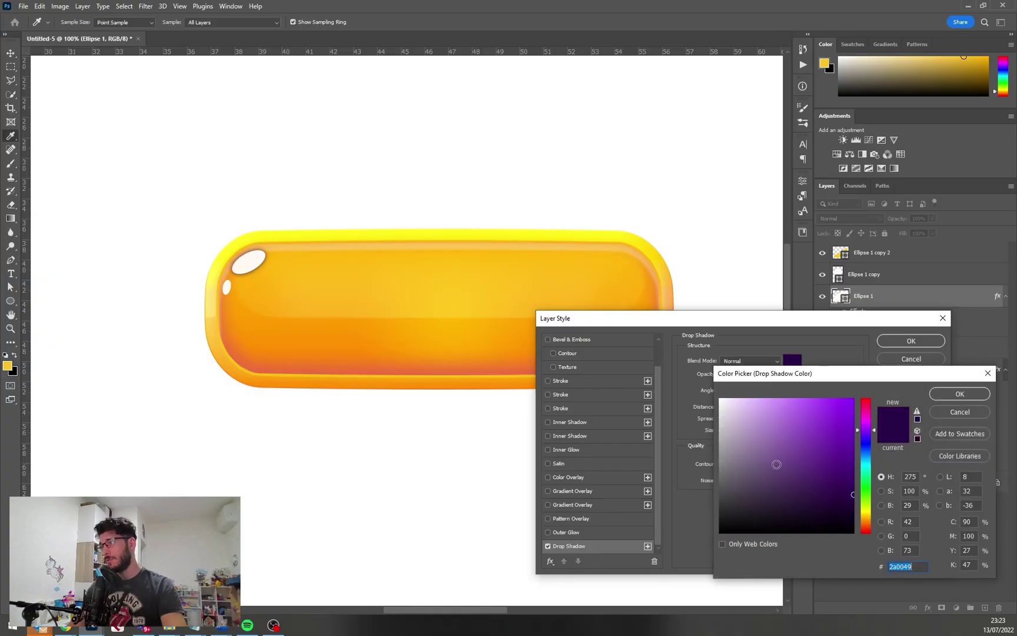
left_click(720, 399)
left_click(960, 393)
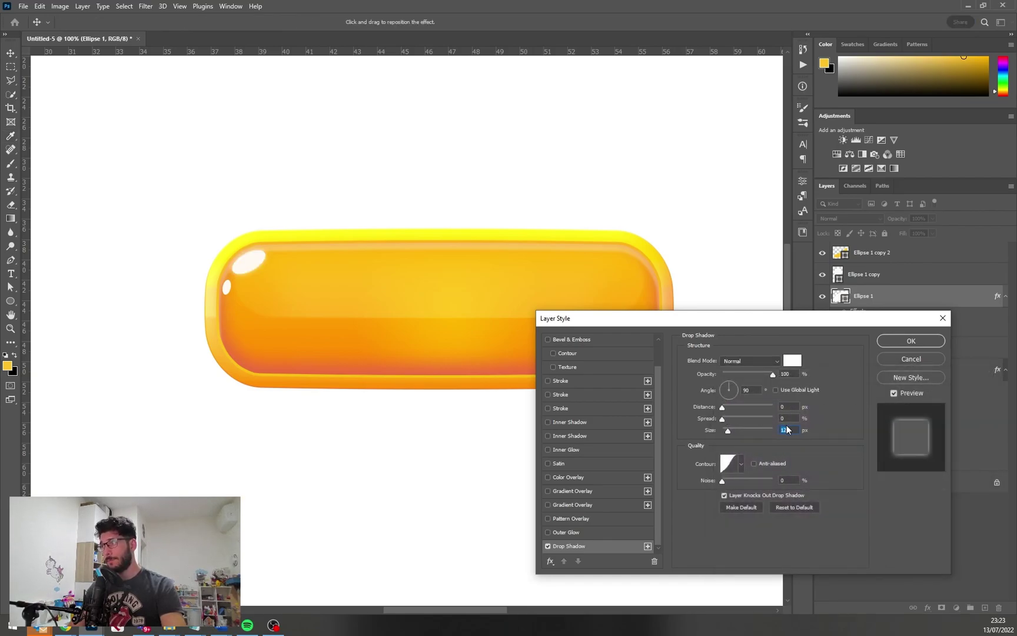
left_click(910, 339)
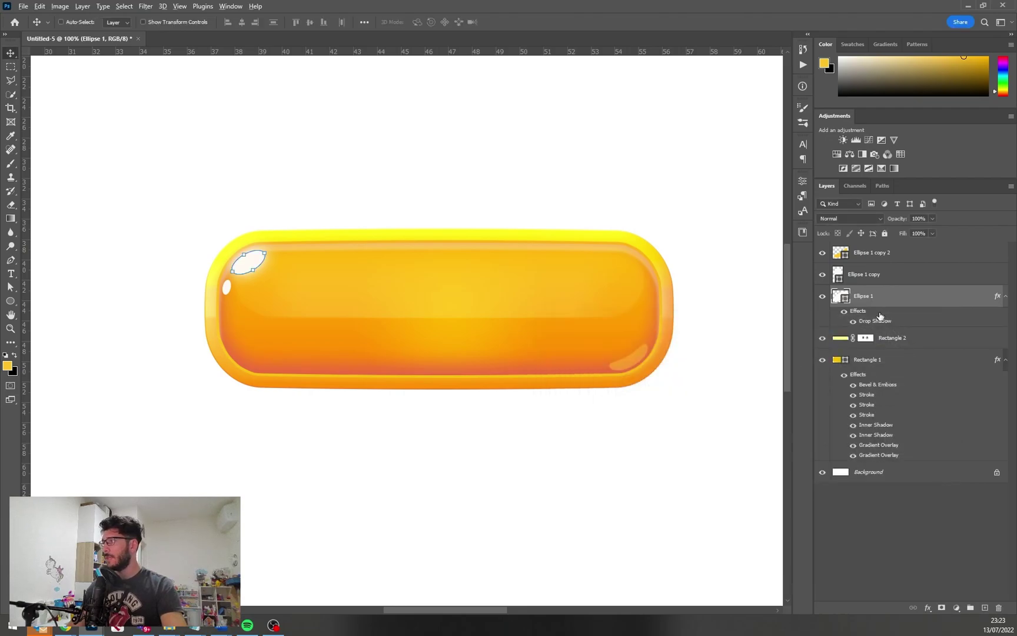
Copy the white glow onto Ellipse 1 copy and Ellipse 1 copy 2, then check its settings
left_click_drag(880, 316, 883, 276)
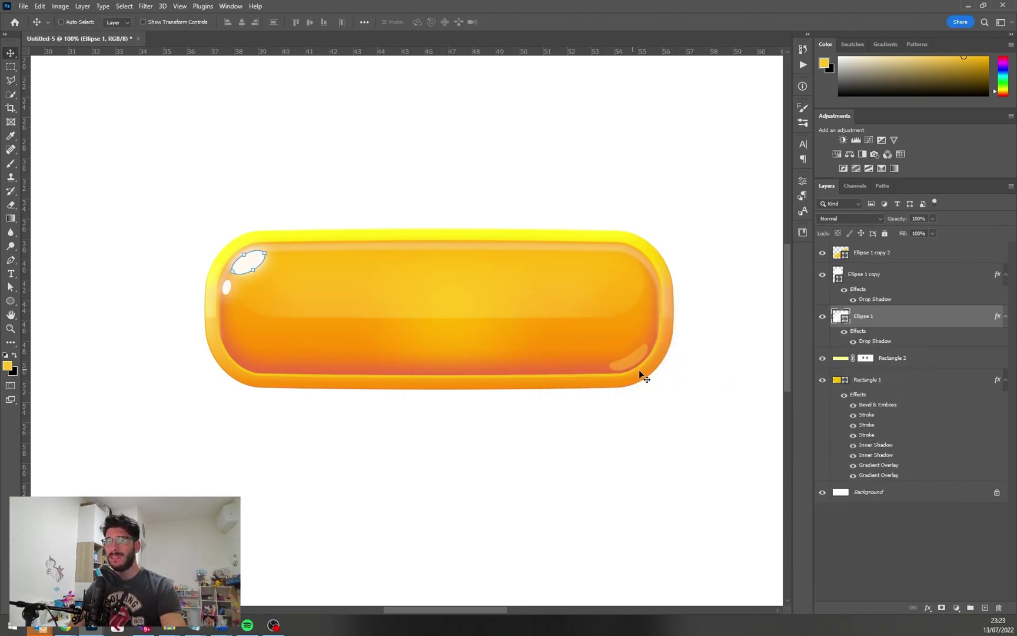
left_click_drag(870, 342, 877, 262)
left_click(877, 279)
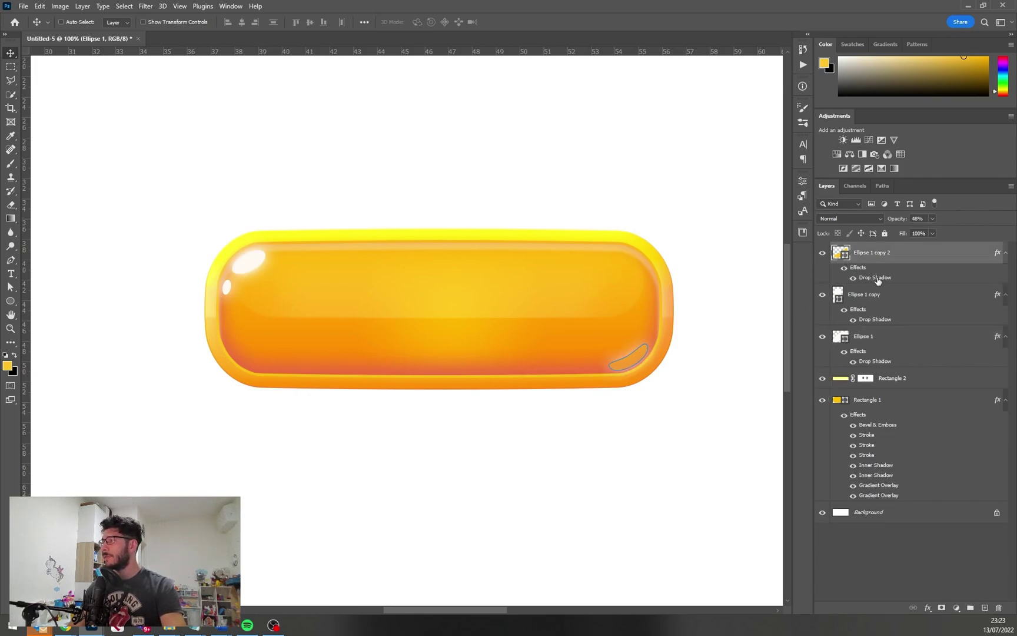
double_click(858, 290)
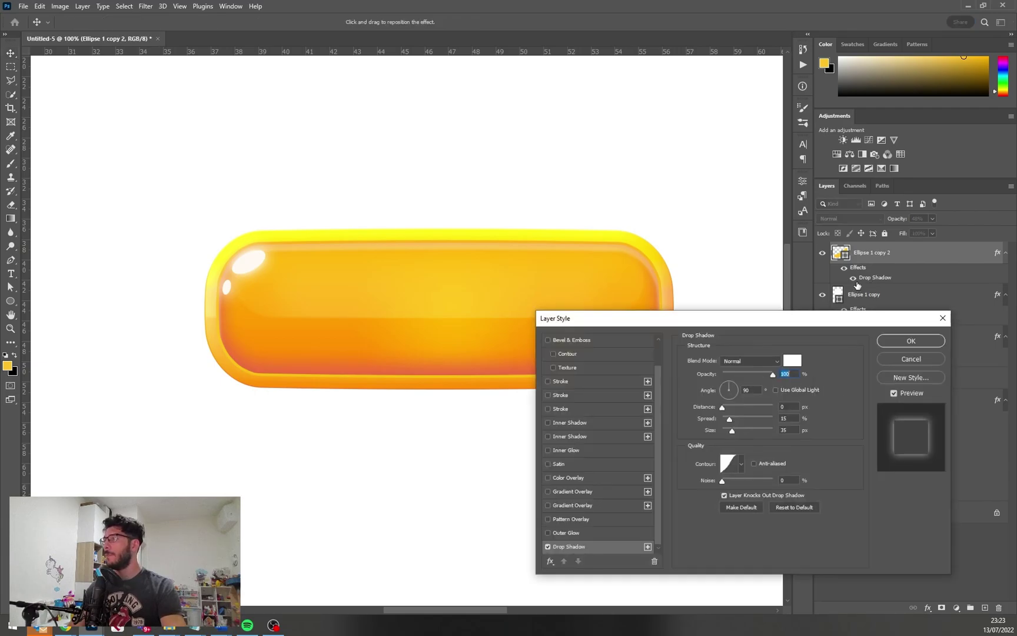
left_click(911, 343)
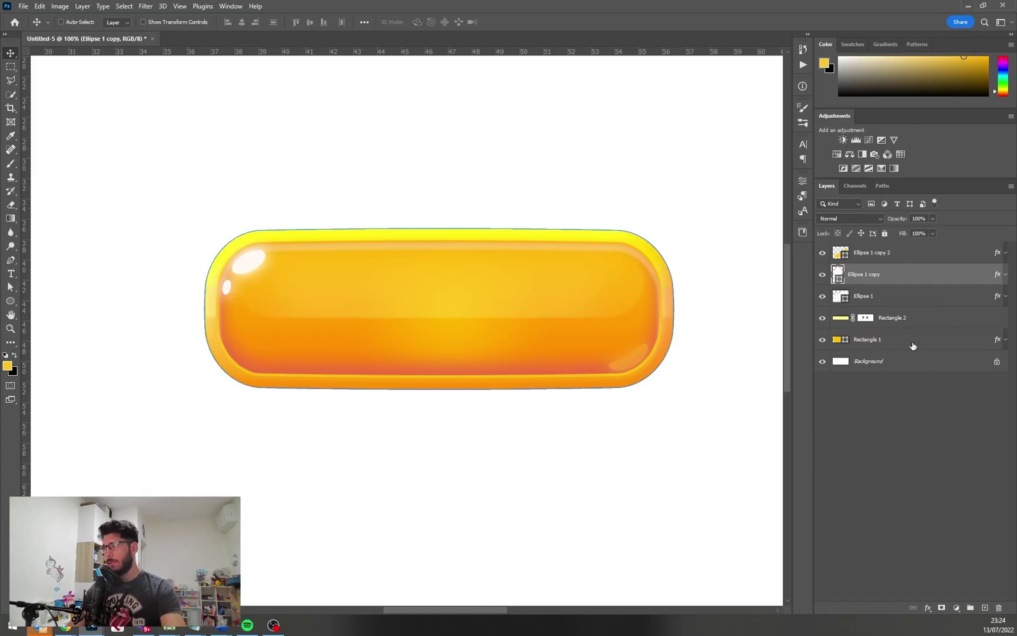
Group the button layers down to Rectangle 1 into a group named 'Button Base'
left_click(913, 346)
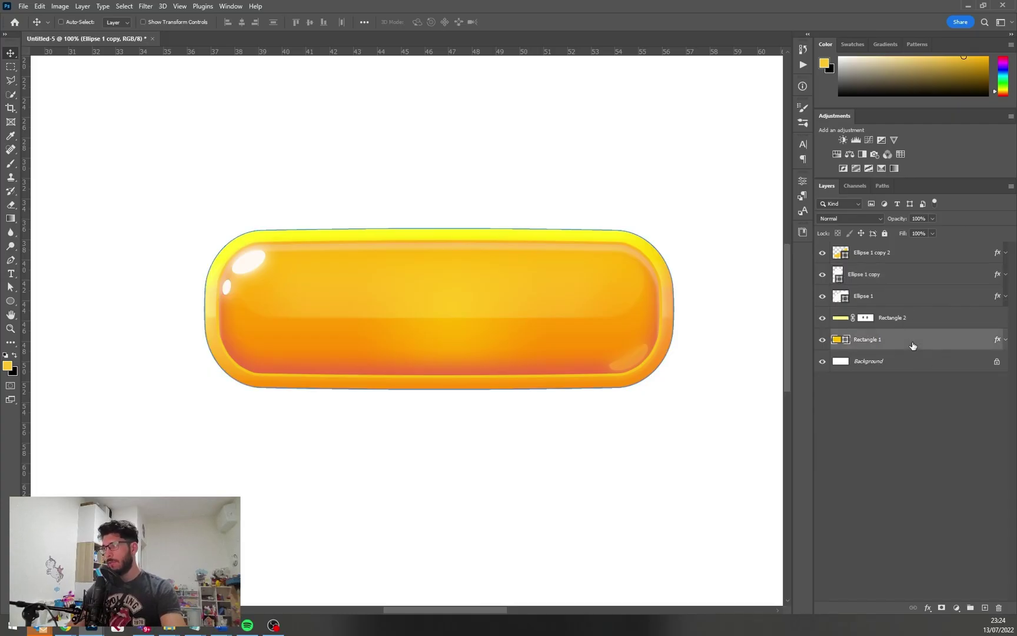
left_click(899, 260, "shift")
key("ctrl+g")
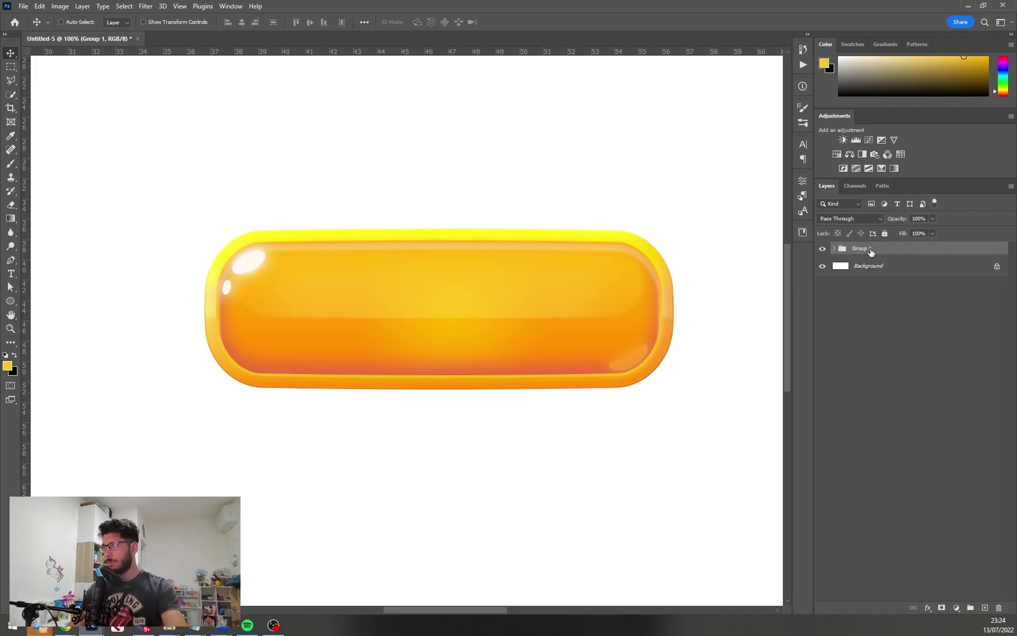
double_click(861, 248)
type("Butt")
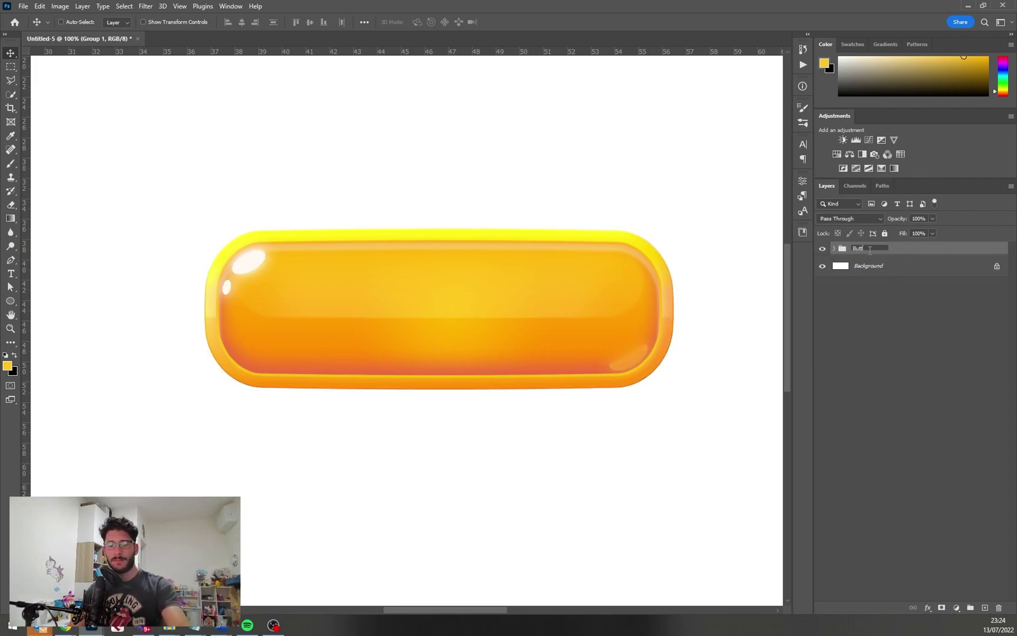
type("on Base")
On a new layer, set up a flattened 250-pixel soft brush in the rim's bright yellow
left_click(985, 607)
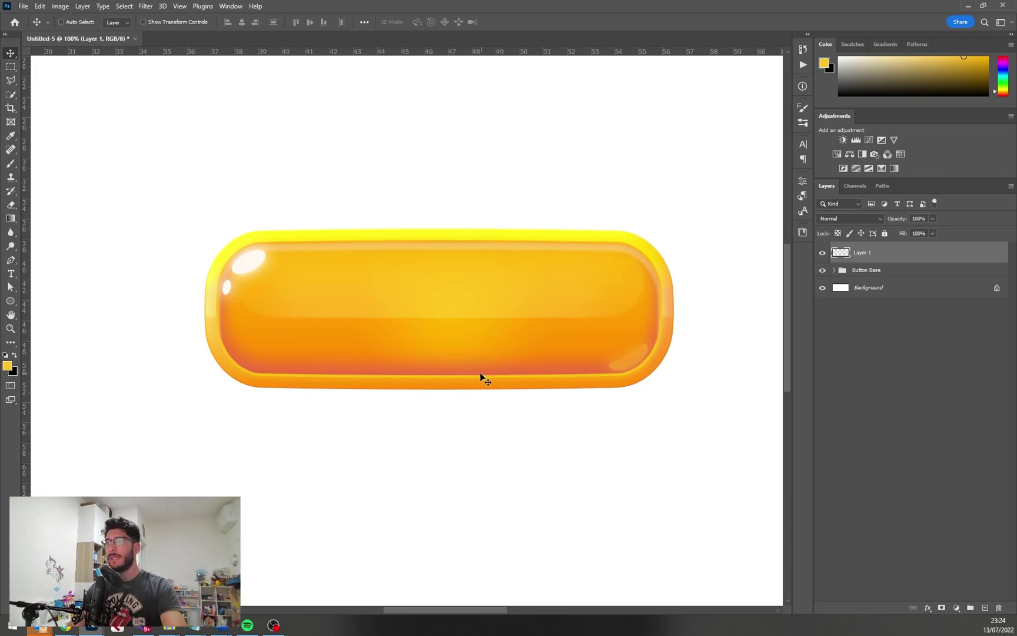
key("b")
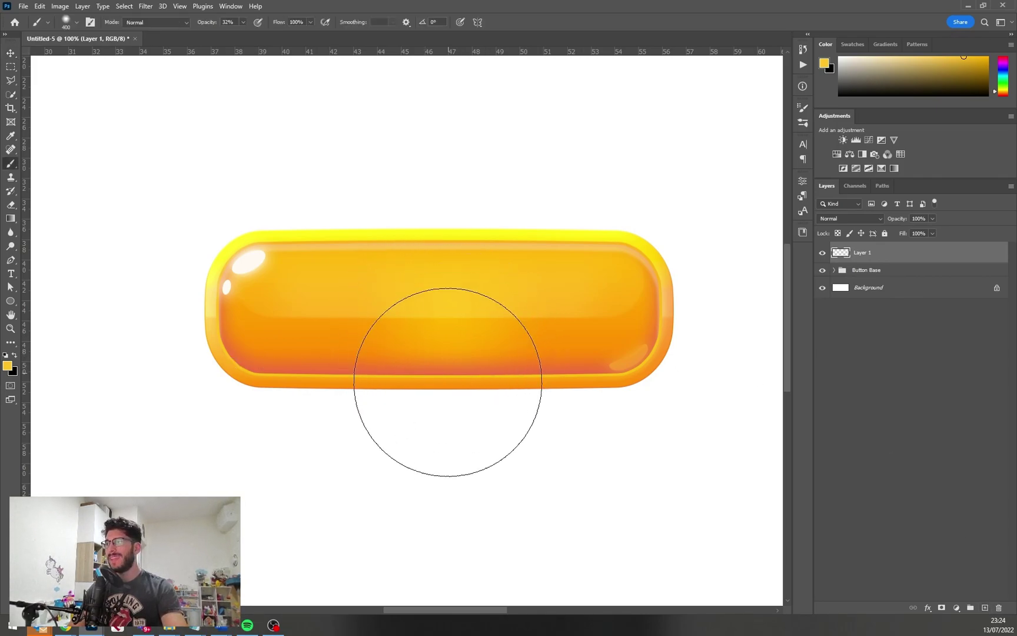
left_click(439, 236, "alt")
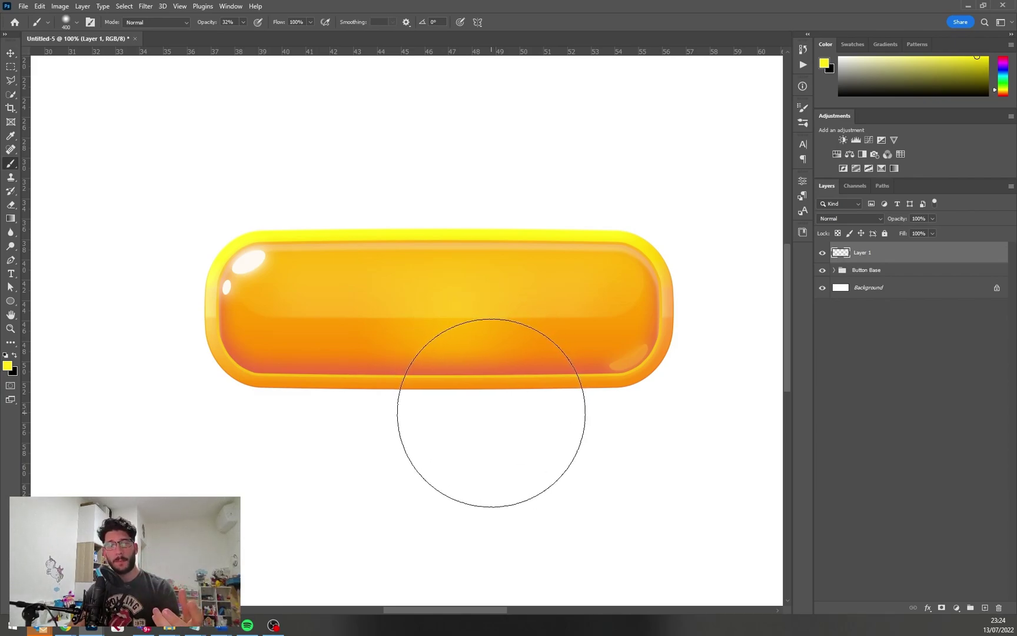
key("bracketleft")
key("bracketleft")
key("bracketleft")
right_click(451, 369)
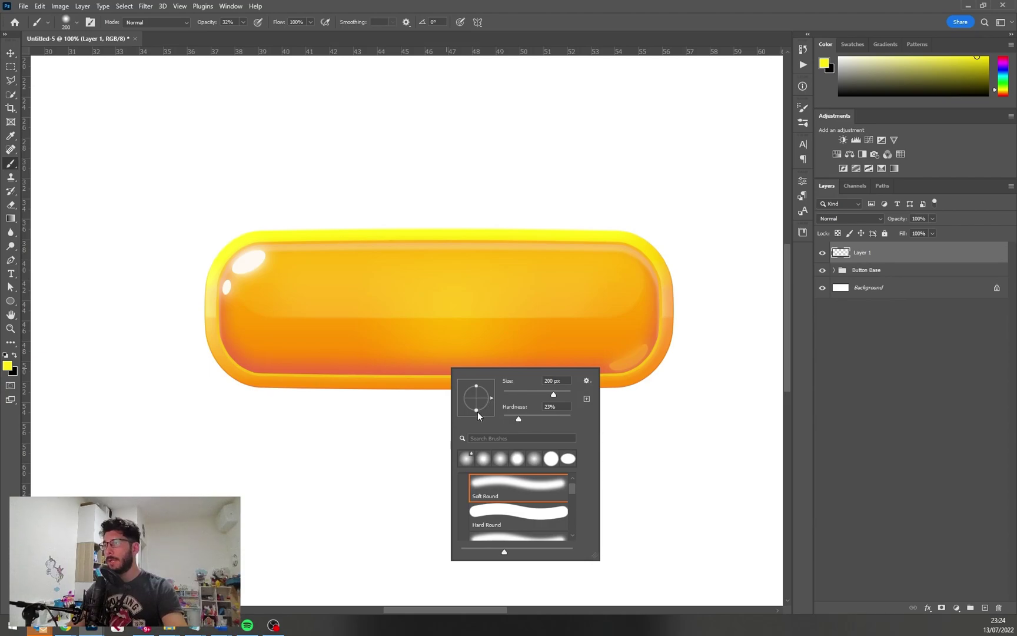
left_click_drag(480, 402, 479, 398)
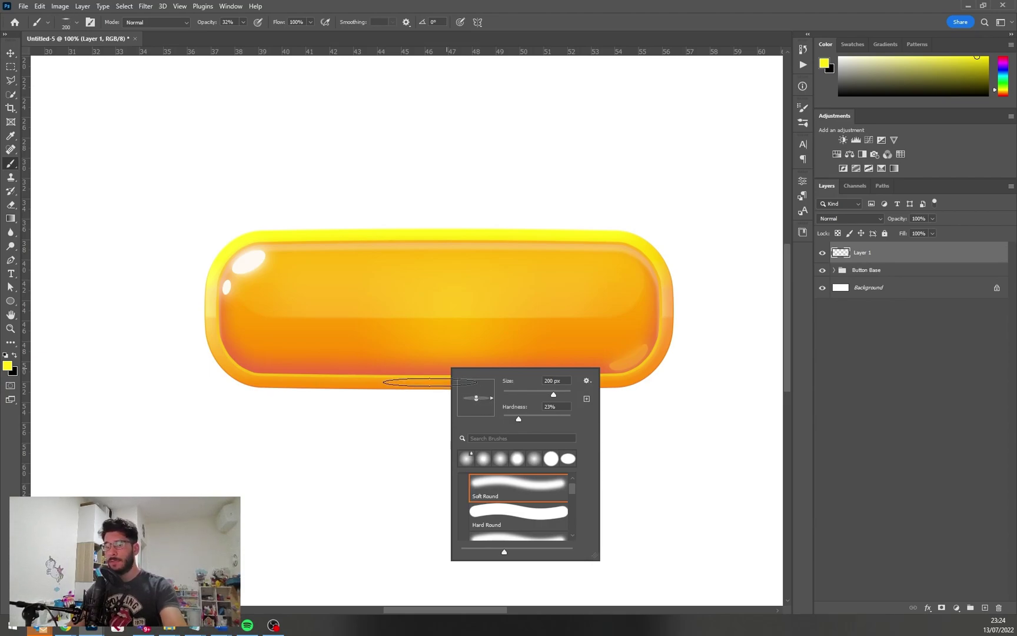
key("Escape")
key("bracketright")
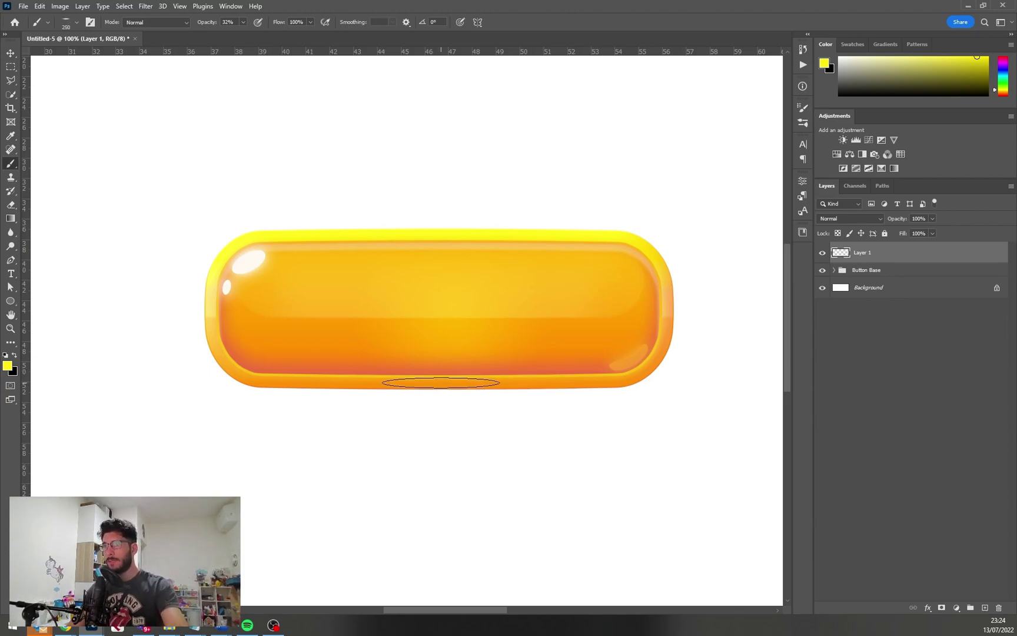
Paint a yellow glow dab at the bottom, stretch it wide and position it along the edge
left_click_drag(546, 358, 466, 375)
left_click_drag(212, 24, 244, 29)
type("100")
left_click(439, 380)
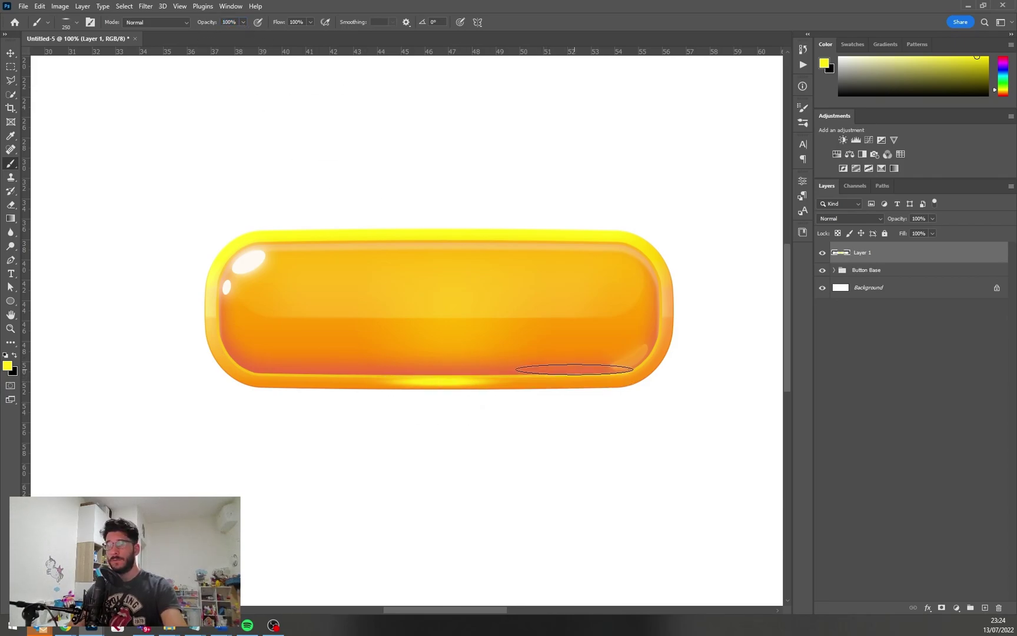
key("ctrl+t")
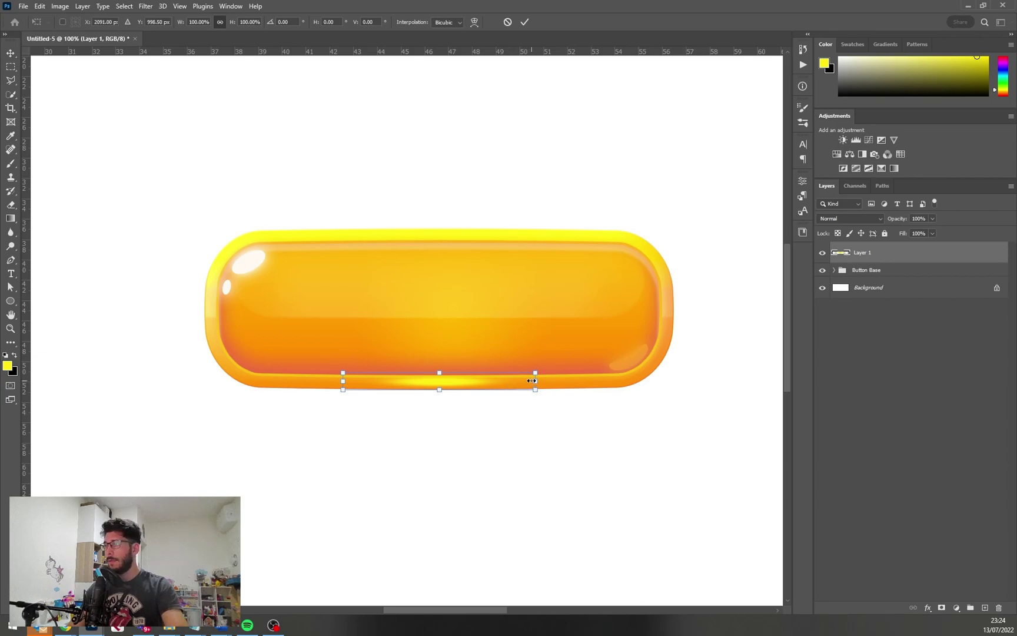
left_click_drag(532, 380, 671, 382)
key("Return")
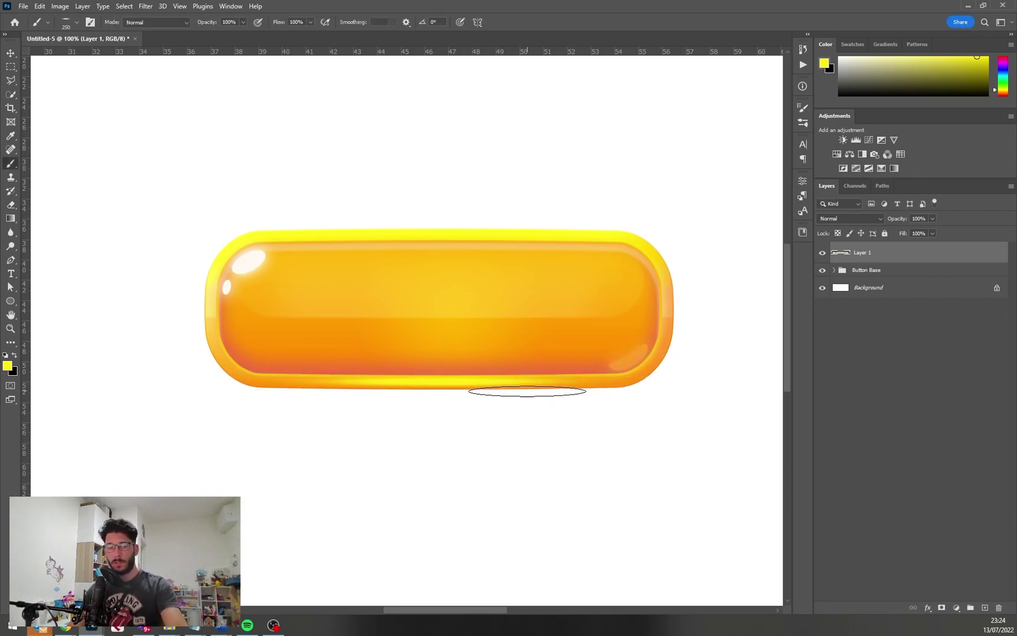
key("v")
left_click_drag(520, 393, 527, 391)
Lower the glow layer's opacity and squash a duplicate of it into a thin line
left_click_drag(897, 223, 874, 233)
key("ctrl")
key("ctrl+j")
key("ctrl+t")
left_click_drag(447, 375, 453, 381)
key("Return")
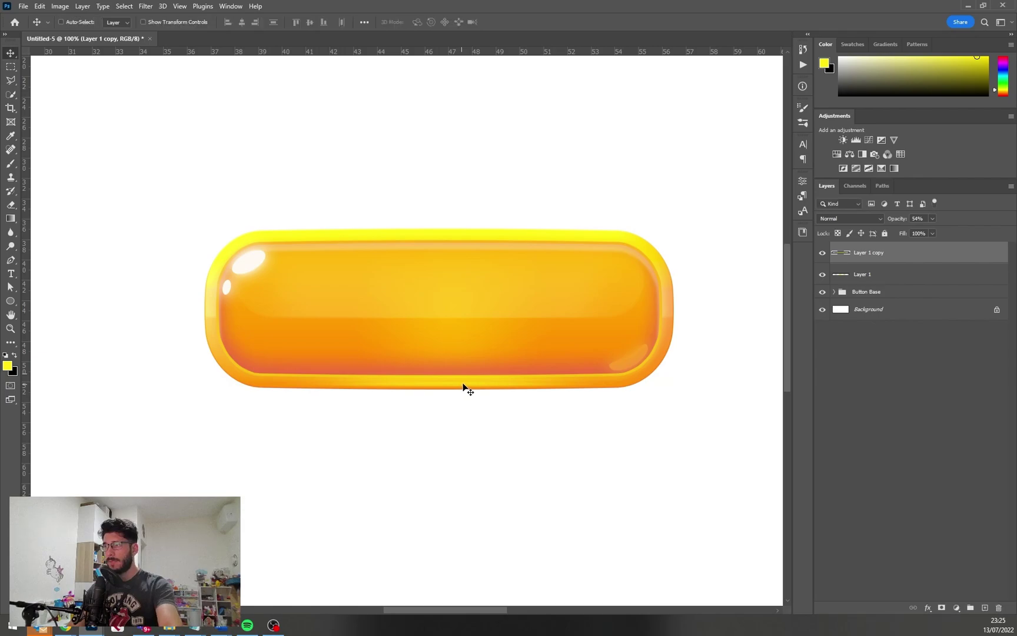
Make the duplicate a fully opaque white line, narrowed to fit on the bottom rim
key("d")
key("x")
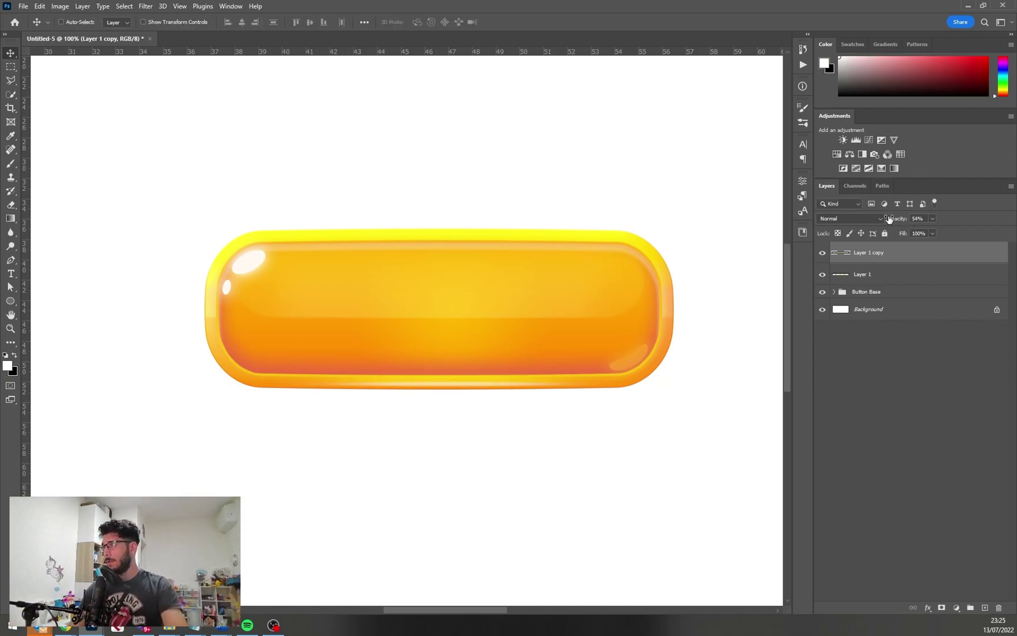
left_click_drag(889, 218, 909, 218)
left_click_drag(461, 397, 459, 387)
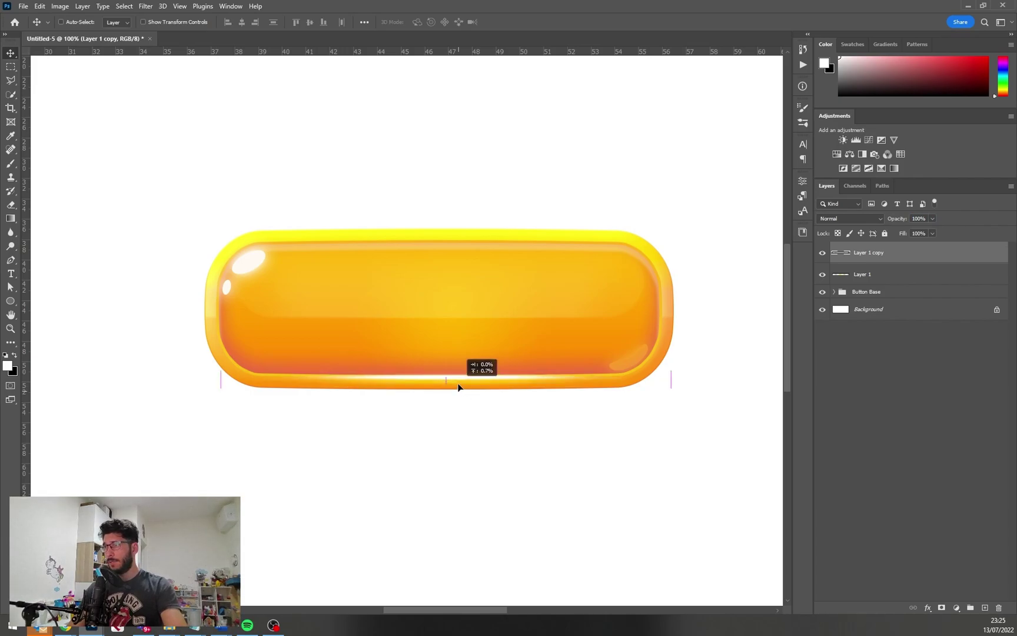
key("ctrl+t")
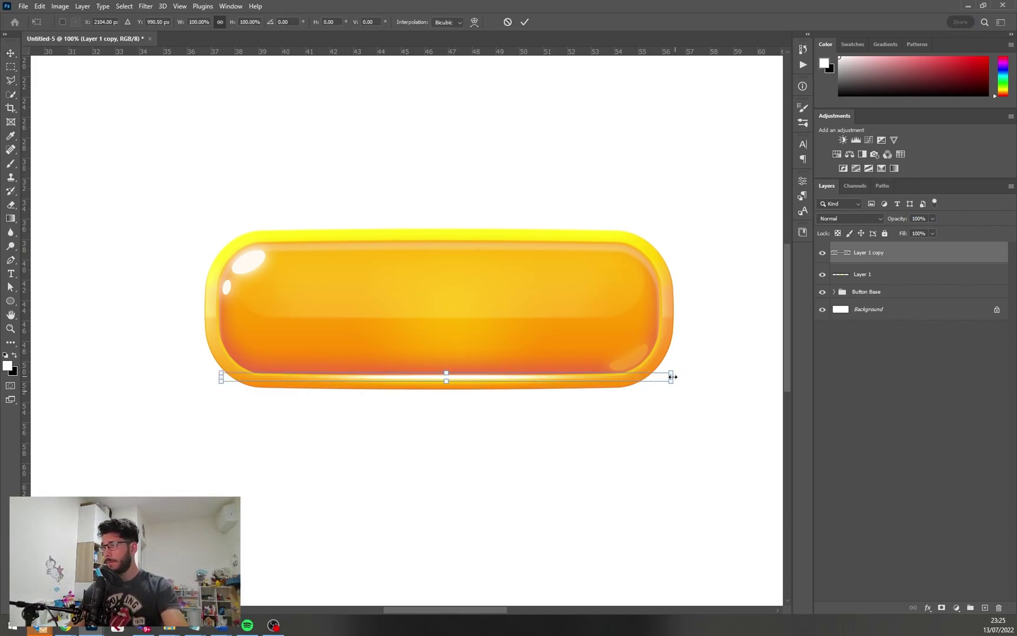
left_click_drag(672, 376, 634, 387)
key("Return")
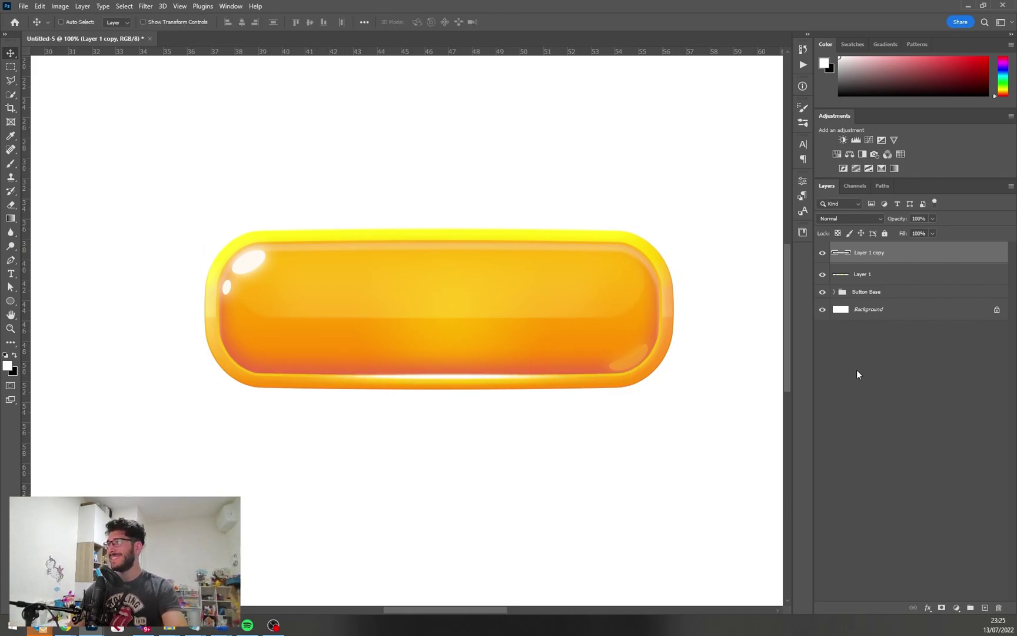
Readjust the original glow's opacity and duplicate the highlight line, merging a copy into Highlights
left_click(912, 275)
left_click(917, 219)
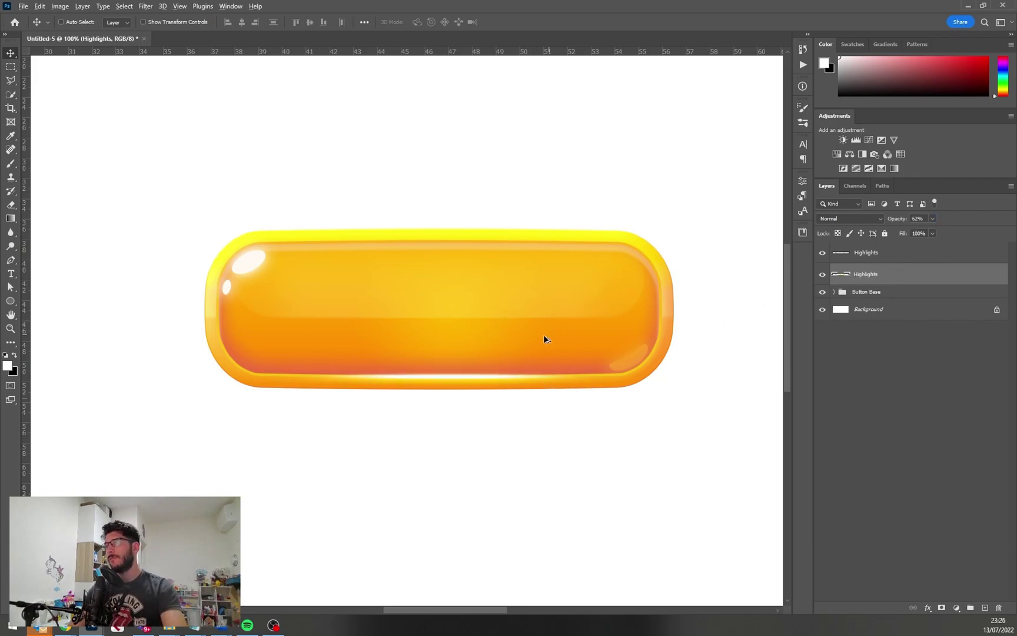
left_click_drag(543, 339, 538, 324)
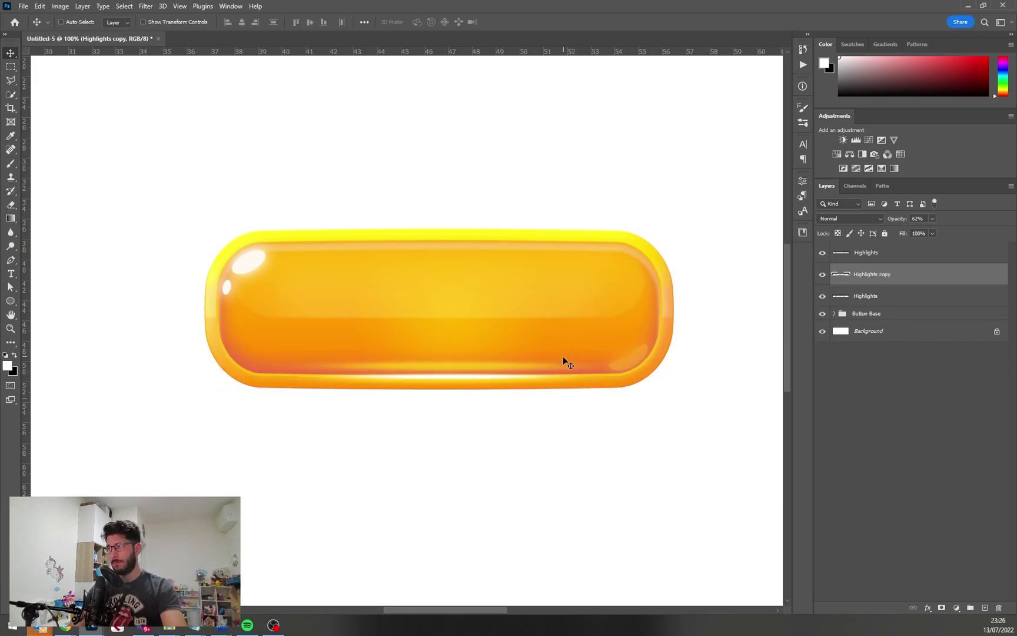
key("ctrl+e")
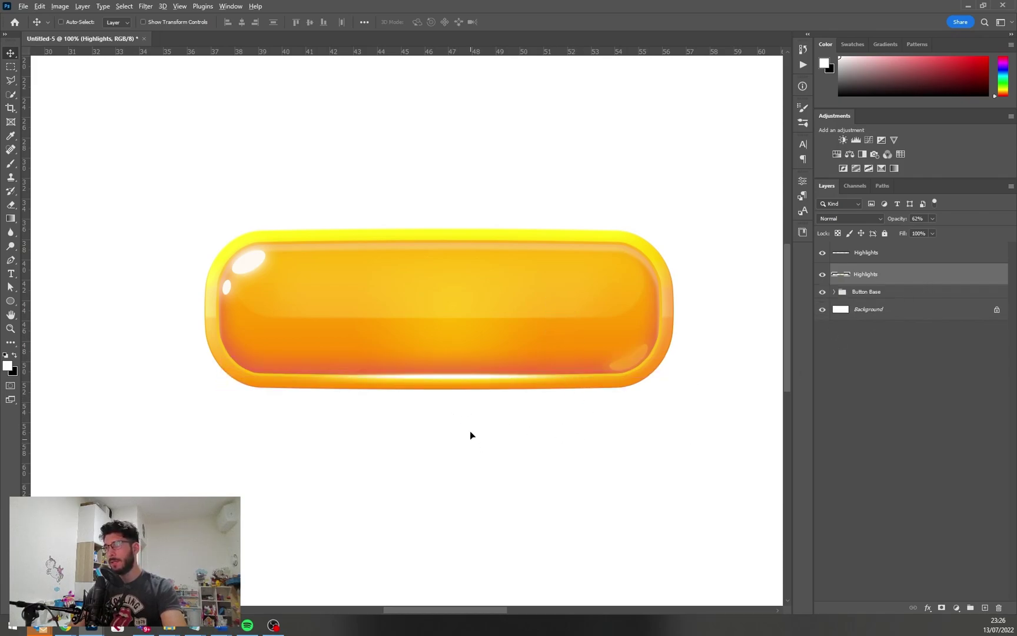
left_click_drag(470, 431, 474, 430)
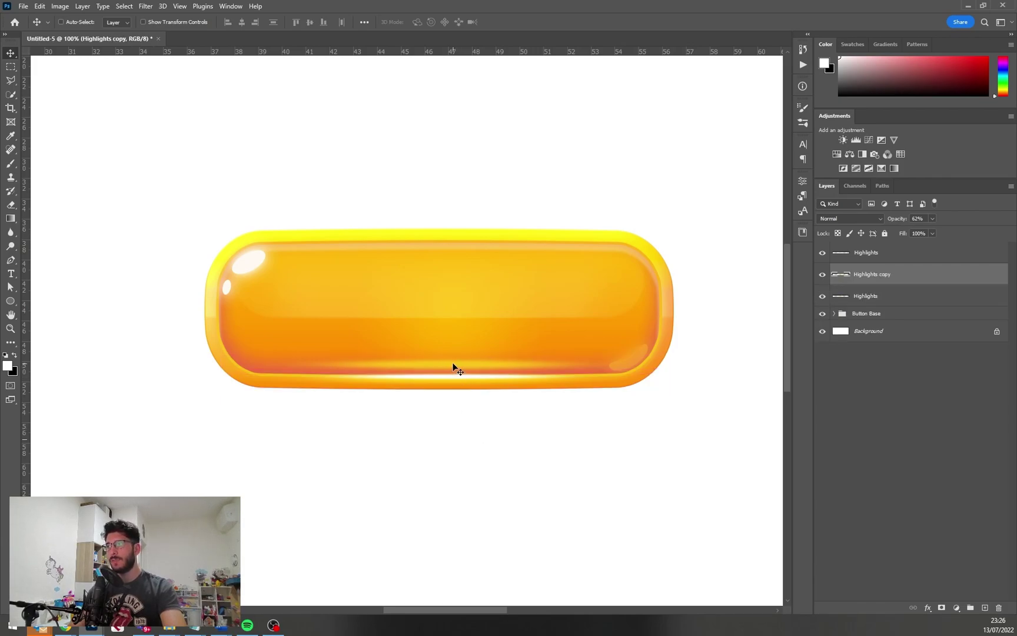
Warp the bottom highlight copy so it bends down along the button's curve
left_click_drag(454, 358, 449, 339)
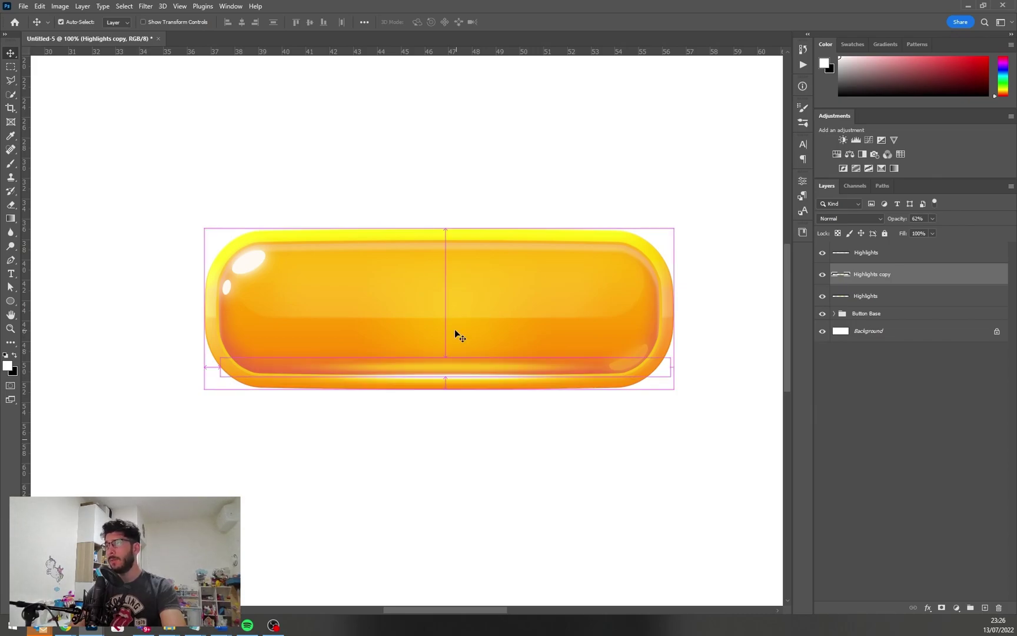
key("ctrl+t")
right_click(454, 331)
left_click(459, 391)
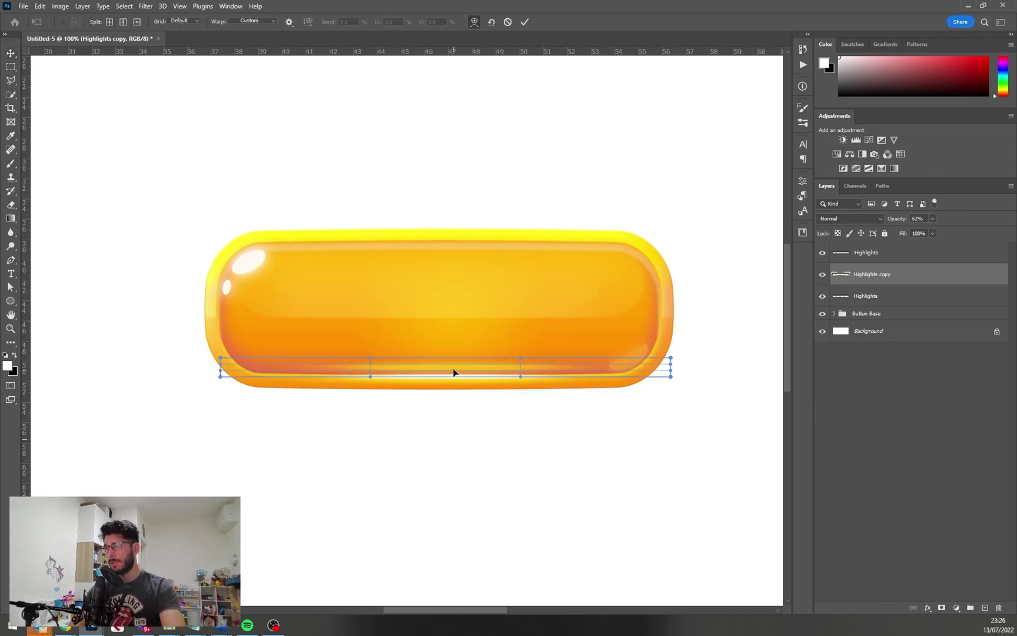
left_click_drag(444, 363, 444, 365)
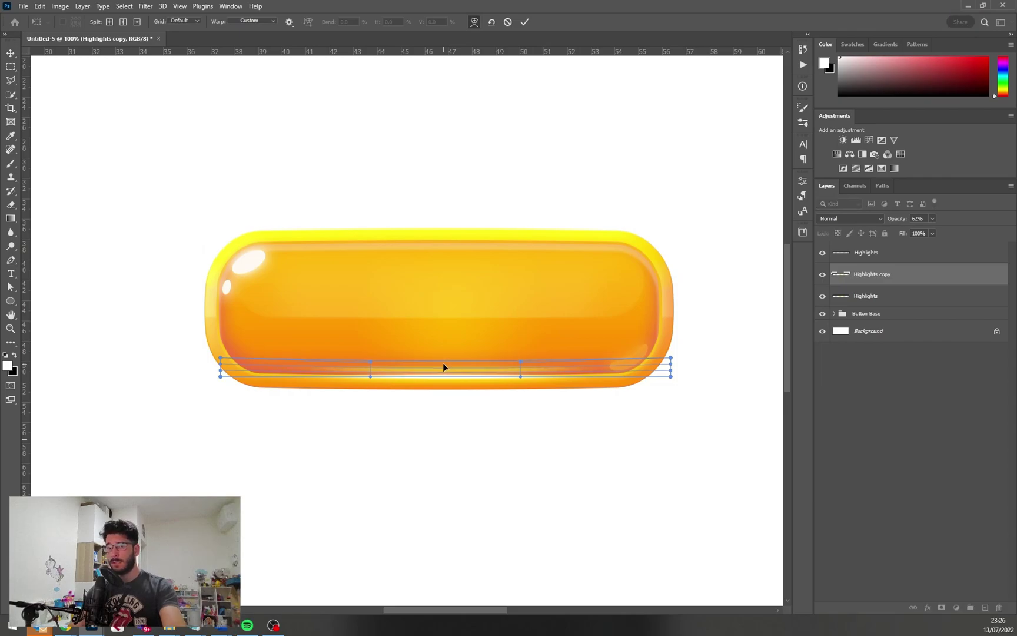
key("Return")
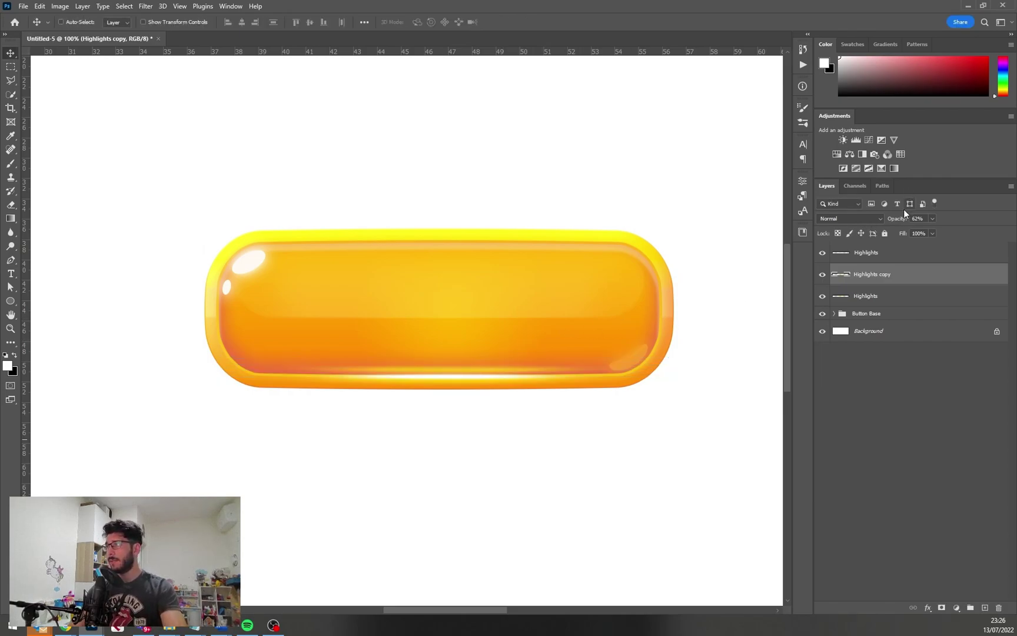
Shift the Background layer to dark teal with Hue/Saturation (Hue +23, Saturation +26)
left_click(879, 332)
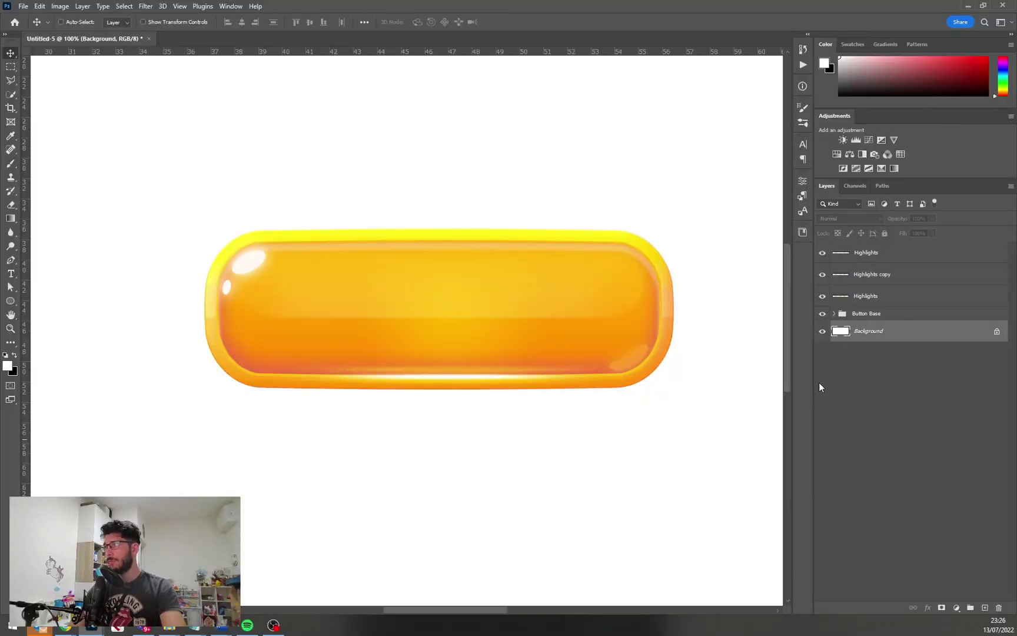
key("i")
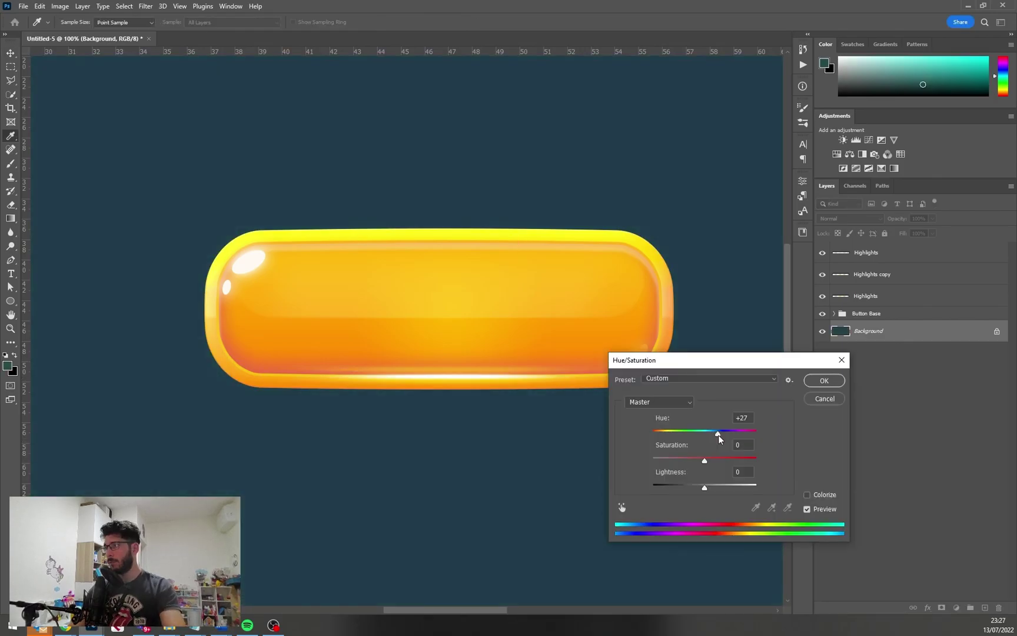
left_click_drag(718, 434, 719, 463)
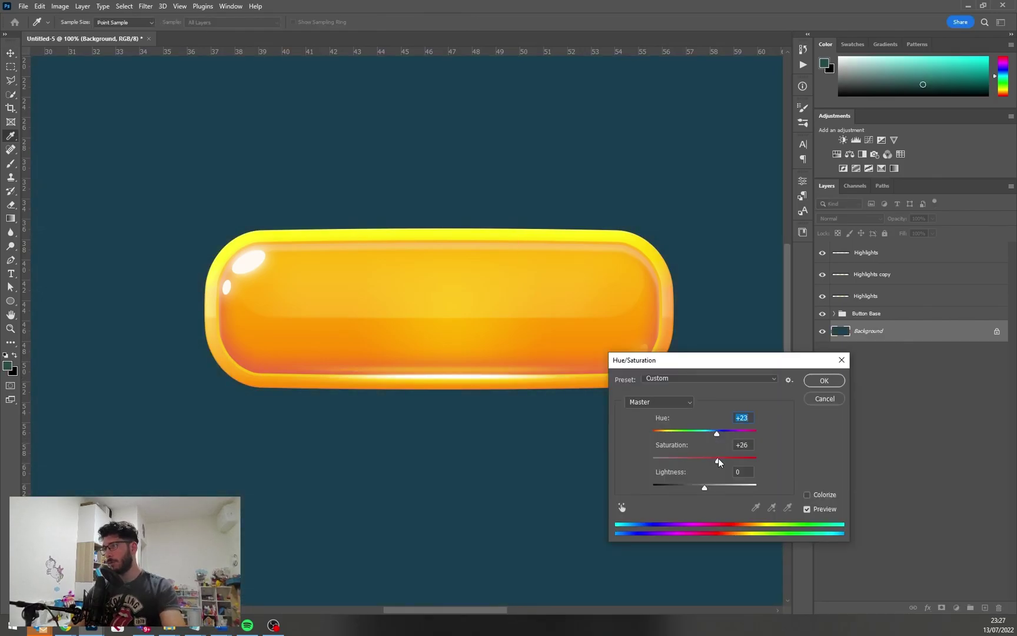
left_click(824, 380)
Expand the Button Base group and select the Rectangle 1 layer
key("v")
left_click(834, 314)
left_click(928, 418)
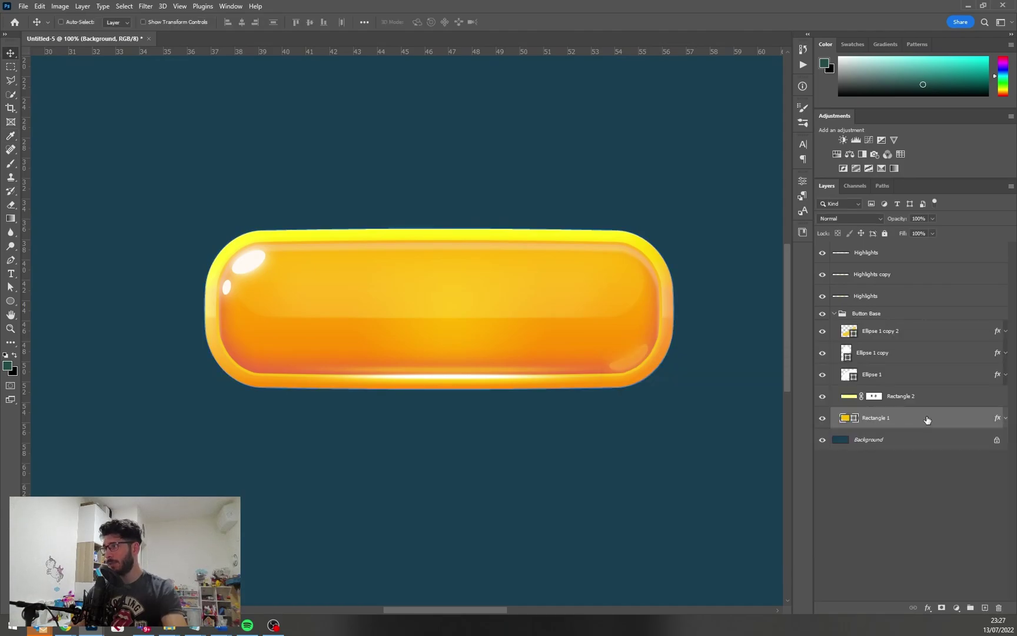
Enable a Drop Shadow on Rectangle 1 with a distance of 9
double_click(927, 418)
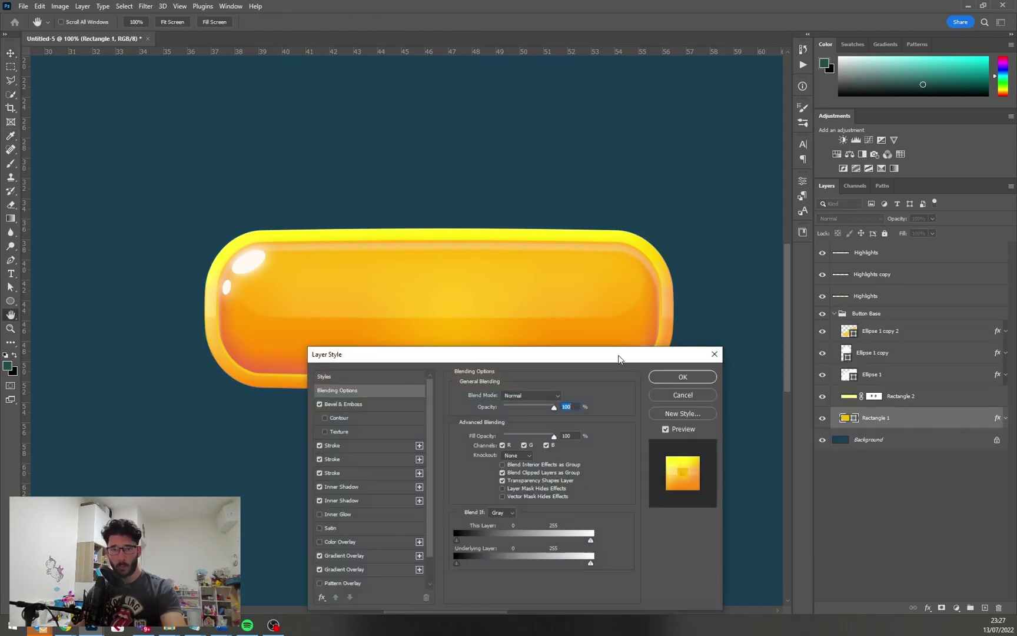
left_click_drag(618, 358, 876, 333)
scroll(620, 523, "down", 1)
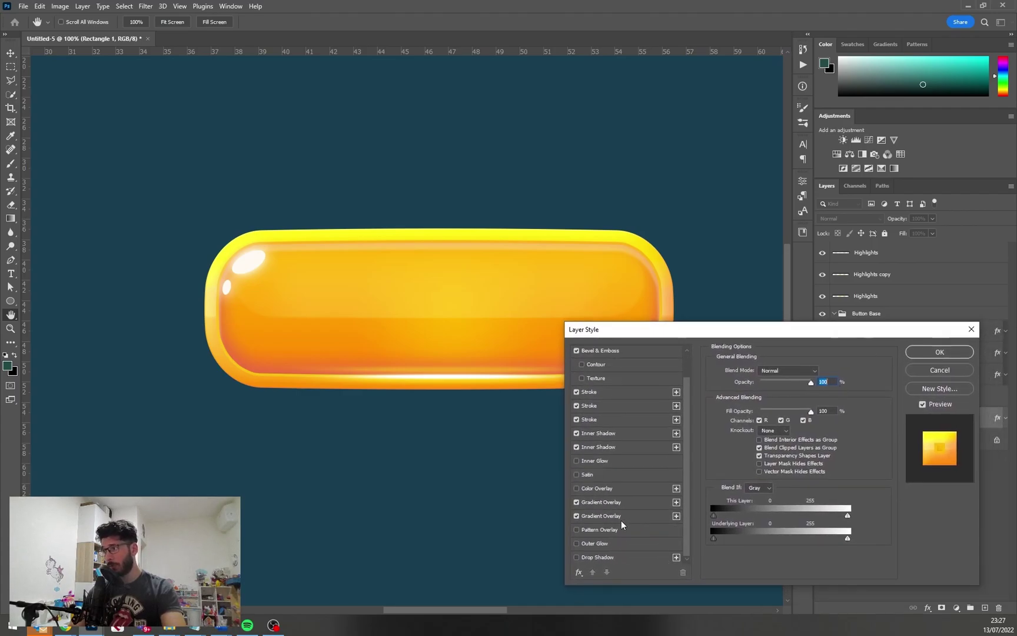
left_click(577, 558)
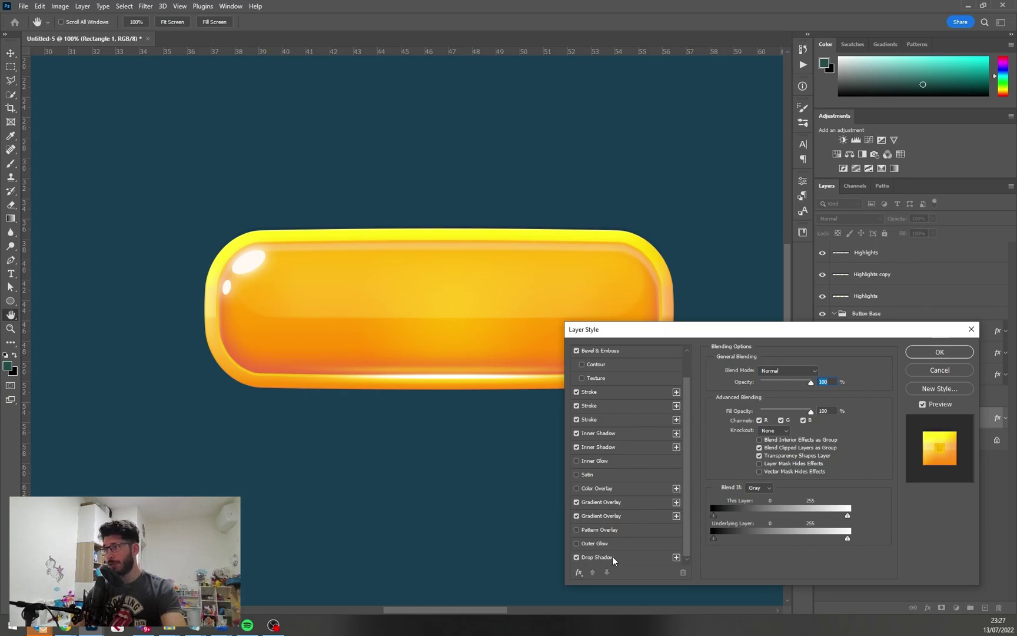
left_click(613, 558)
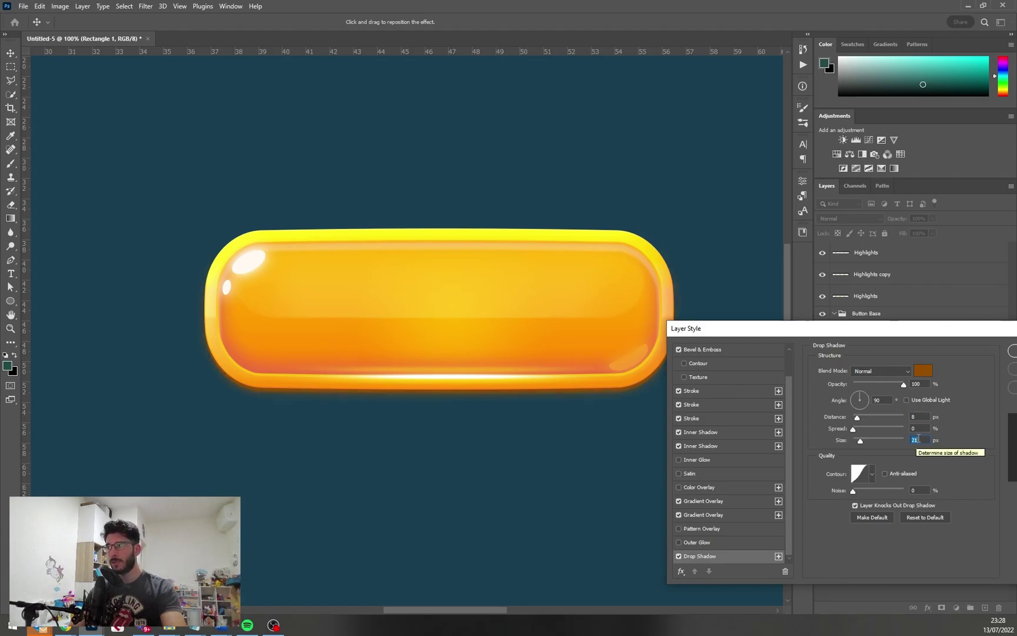
left_click(916, 416)
key("Up")
key("Up")
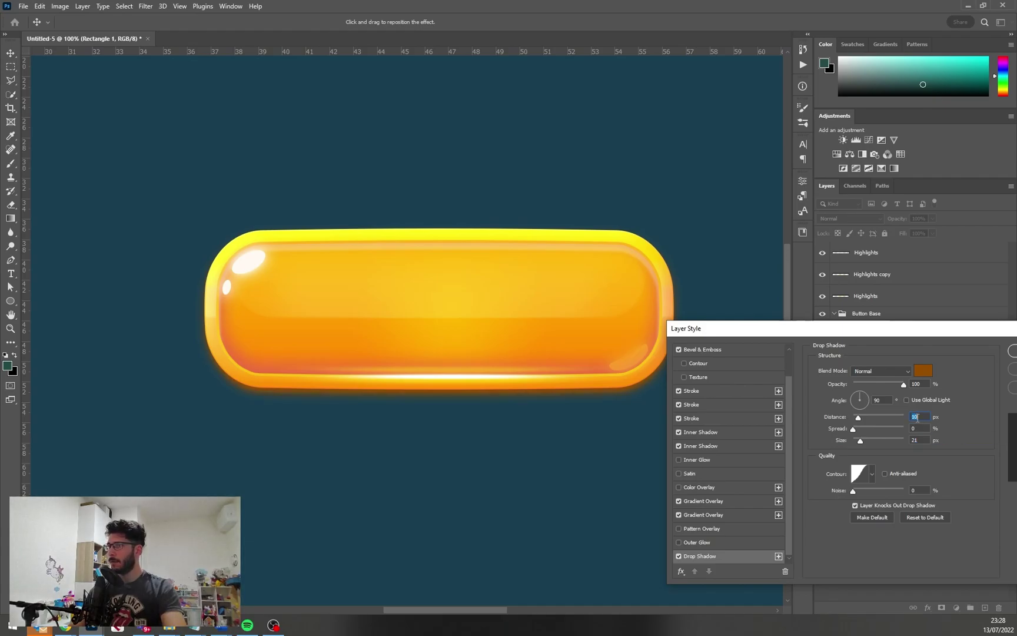
key("Down")
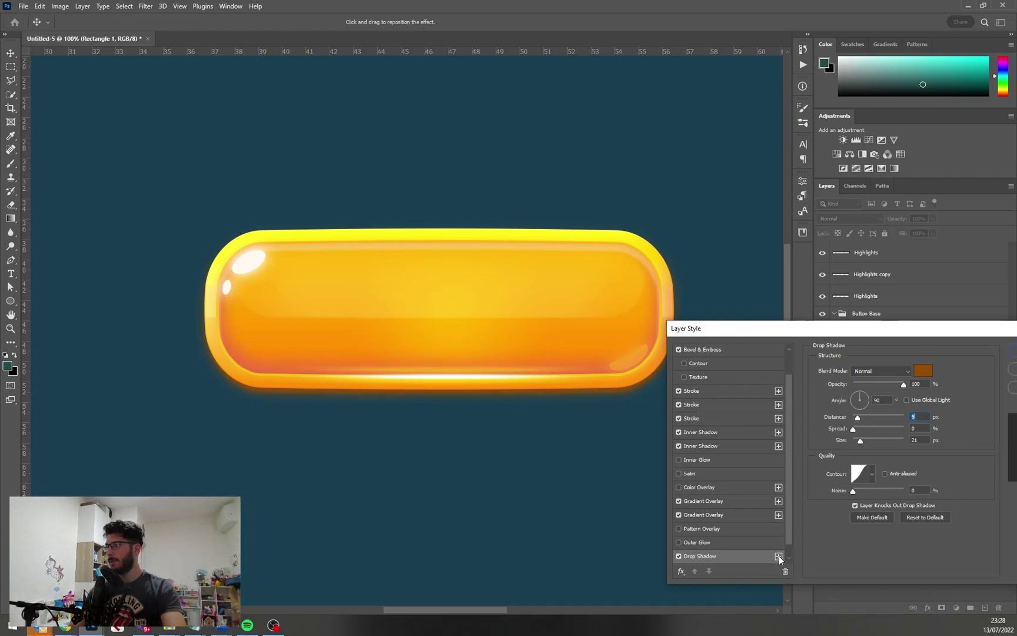
key("shift+Tab")
Color the drop shadow golden yellow (#ffc230) at 28% opacity and apply the style
left_click(923, 370)
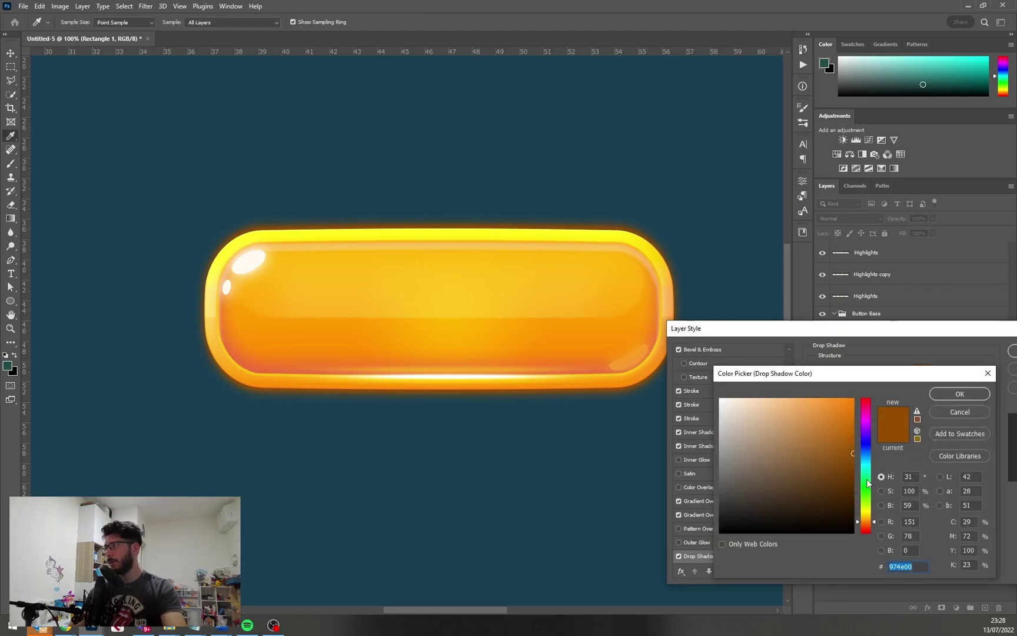
left_click_drag(869, 525, 869, 521)
left_click_drag(837, 412, 829, 384)
left_click(941, 393)
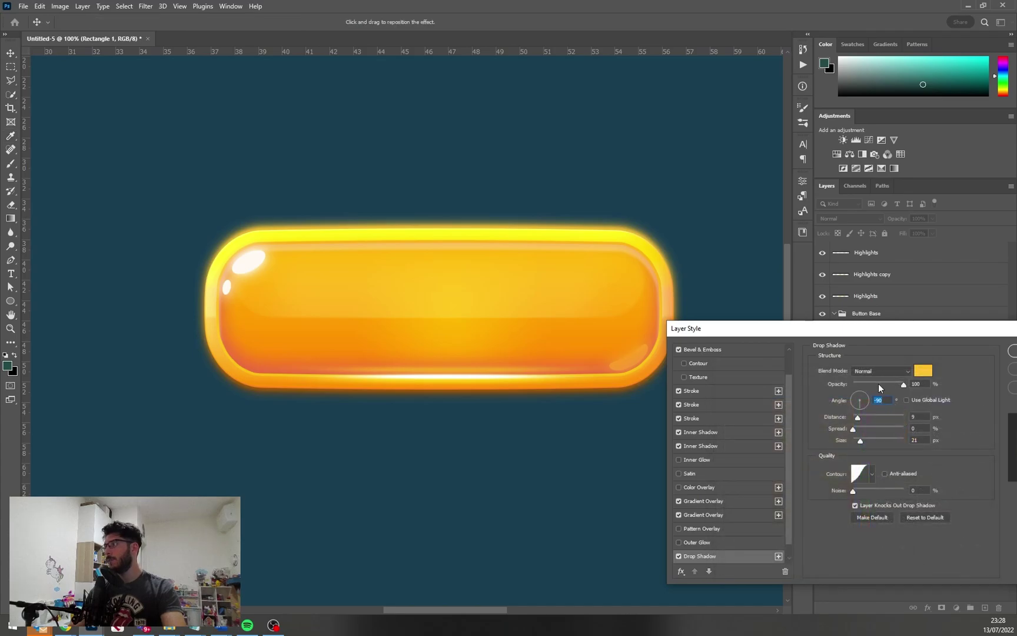
left_click(868, 384)
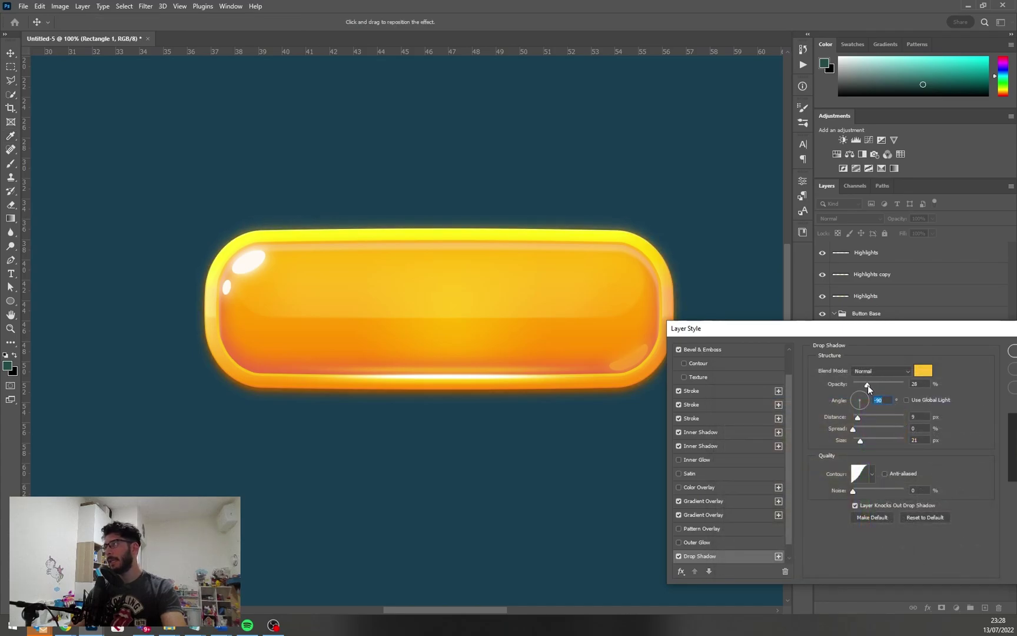
key("Return")
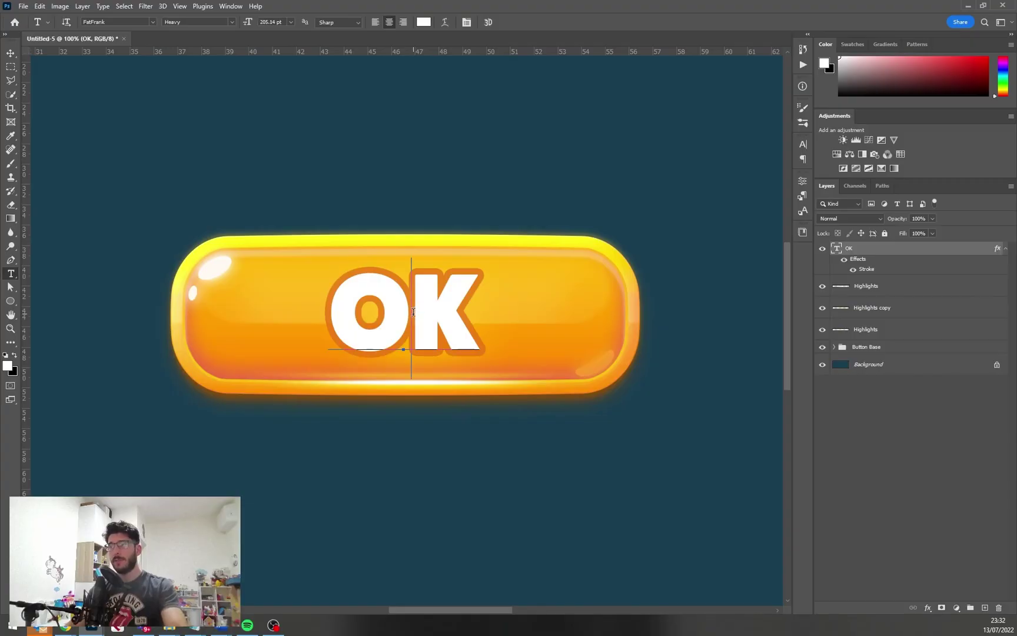
left_click(429, 330)
Select the label text, then form a white cross from a painted streak and a 90°-rotated copy
key("ctrl+a")
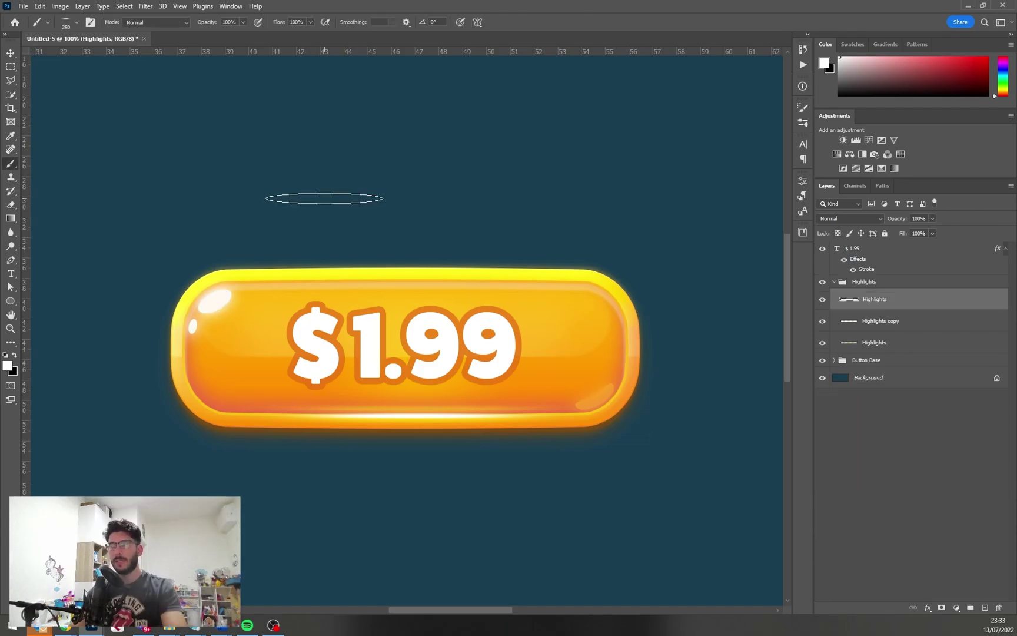
key("ctrl+shift+alt+n")
left_click(328, 193)
key("ctrl+j")
key("ctrl+t")
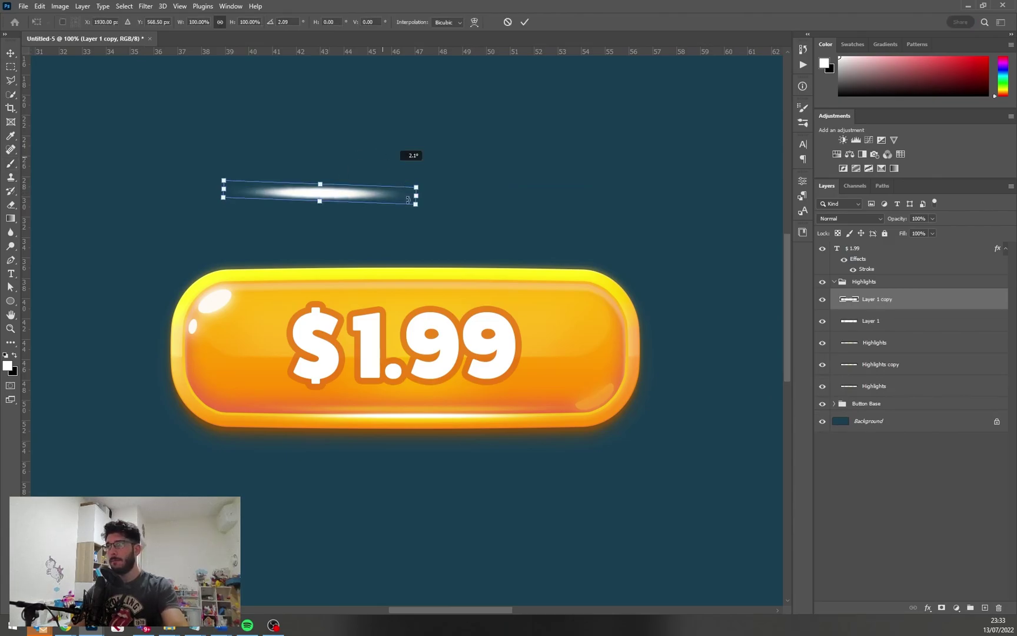
mouse_move(417, 192)
left_mouse_down()
mouse_move(387, 263)
mouse_move(353, 274)
mouse_move(362, 263)
left_mouse_up()
key("Return")
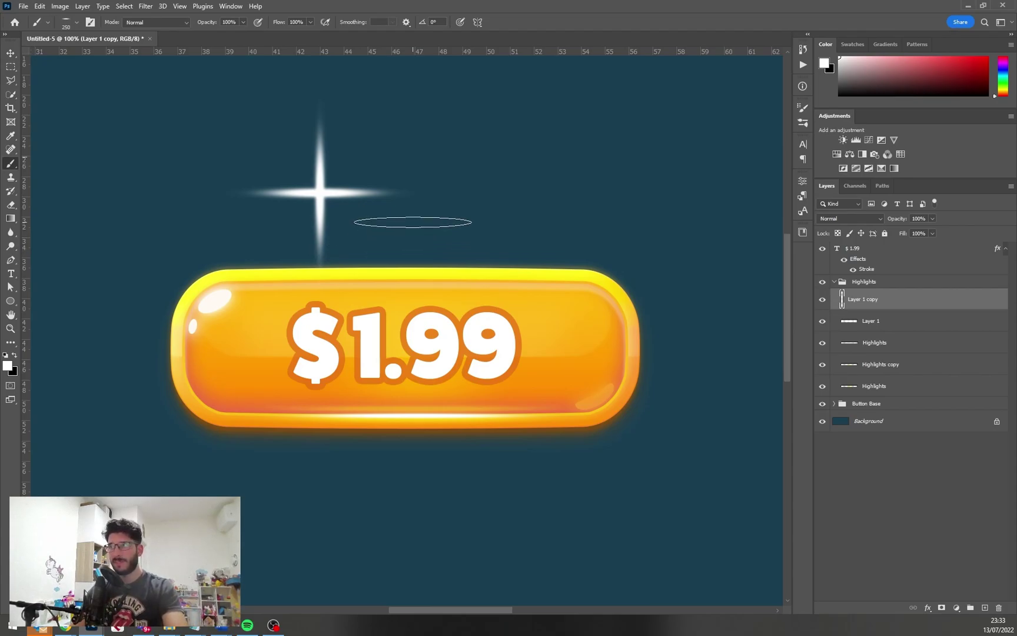
Set a vertical 175-pixel brush tip and paint a soft glow at the star's centre on a new layer
right_click(414, 227)
left_click_drag(440, 254, 434, 254)
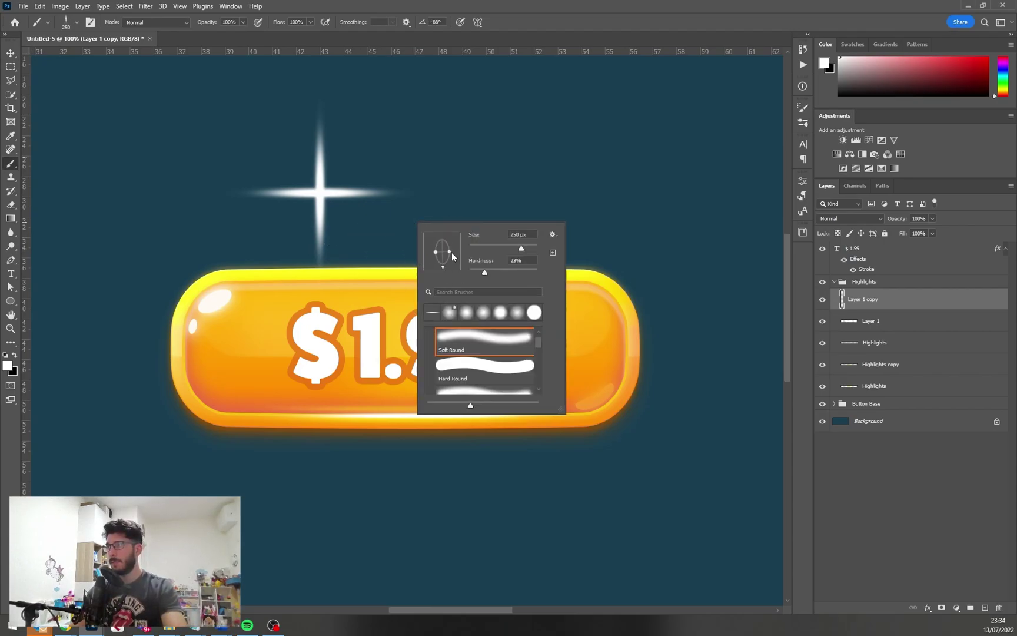
key("bracketleft")
key("bracketleft")
left_click(321, 194)
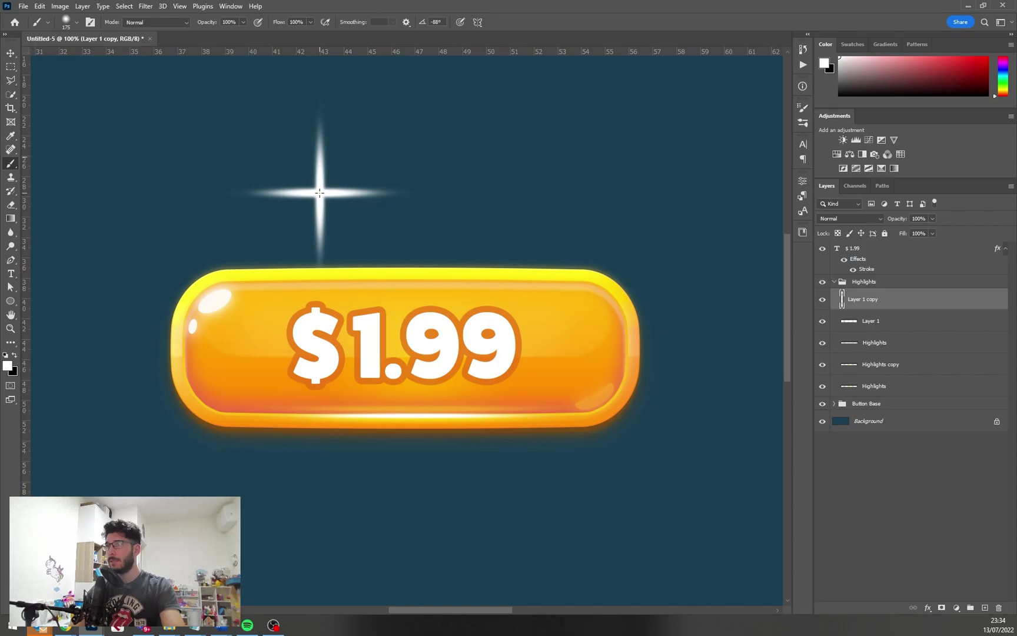
key("ctrl+shift+alt+n")
left_click(320, 193)
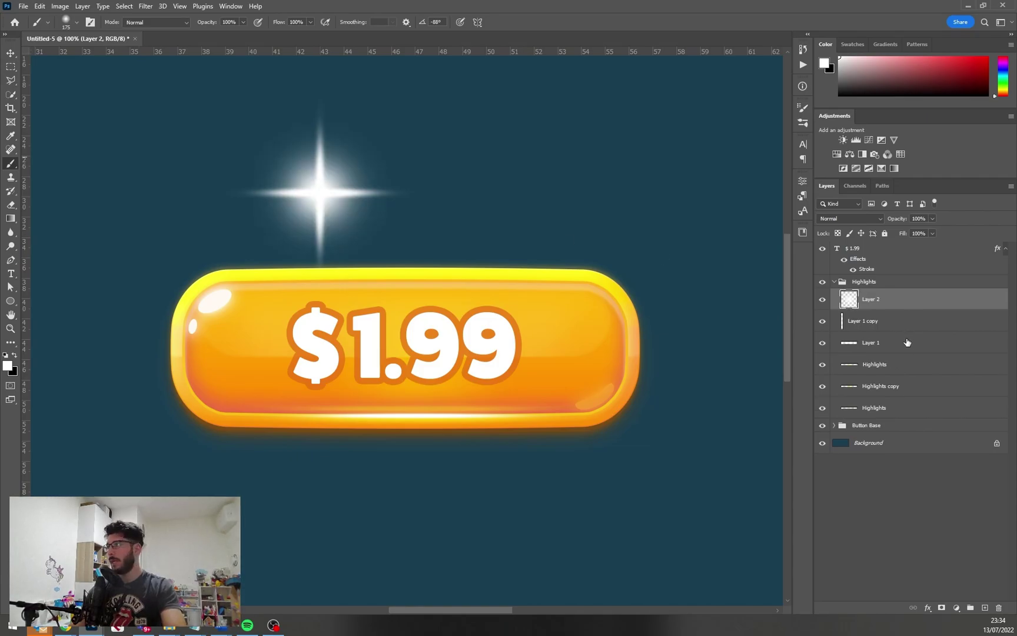
Shrink the three sparkle layers to about 41.5% and place them on the button's top-left highlight
left_click(907, 347, "shift")
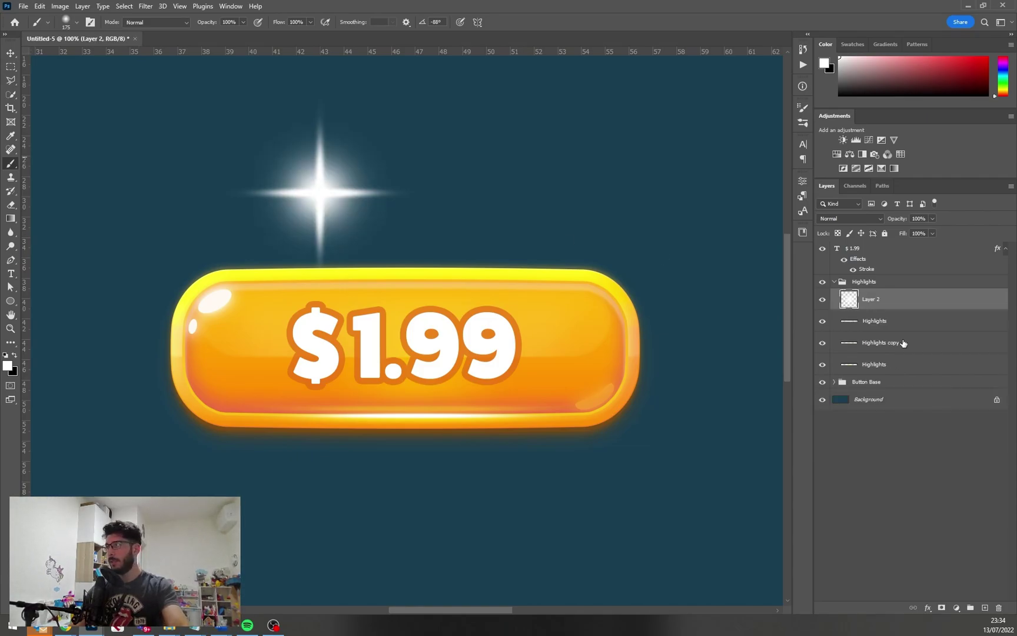
key("v")
left_click_drag(382, 192, 283, 263)
key("ctrl+t")
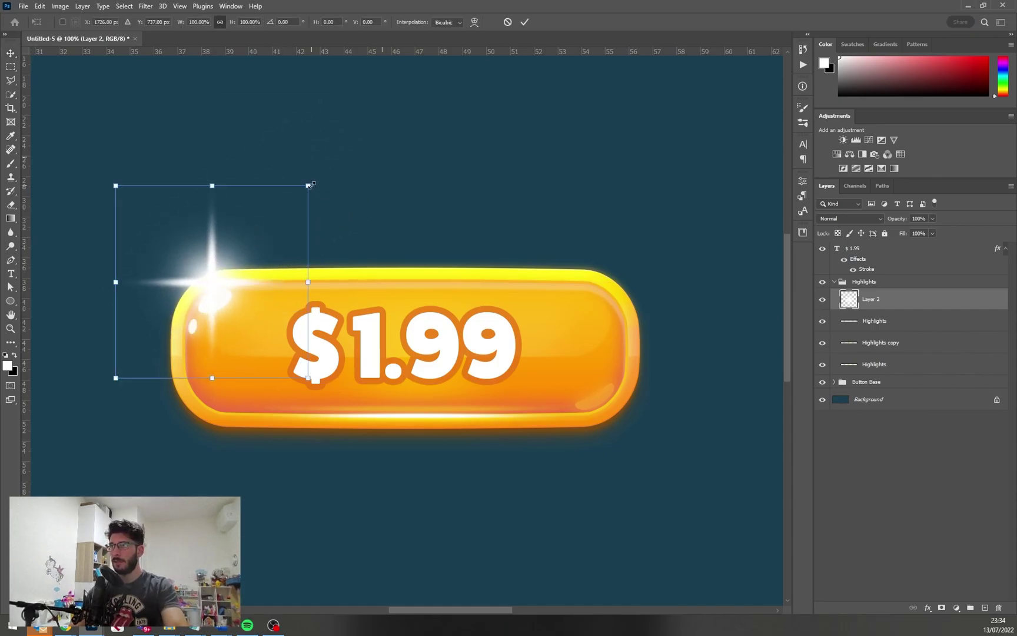
left_click_drag(306, 182, 221, 330)
key("Return")
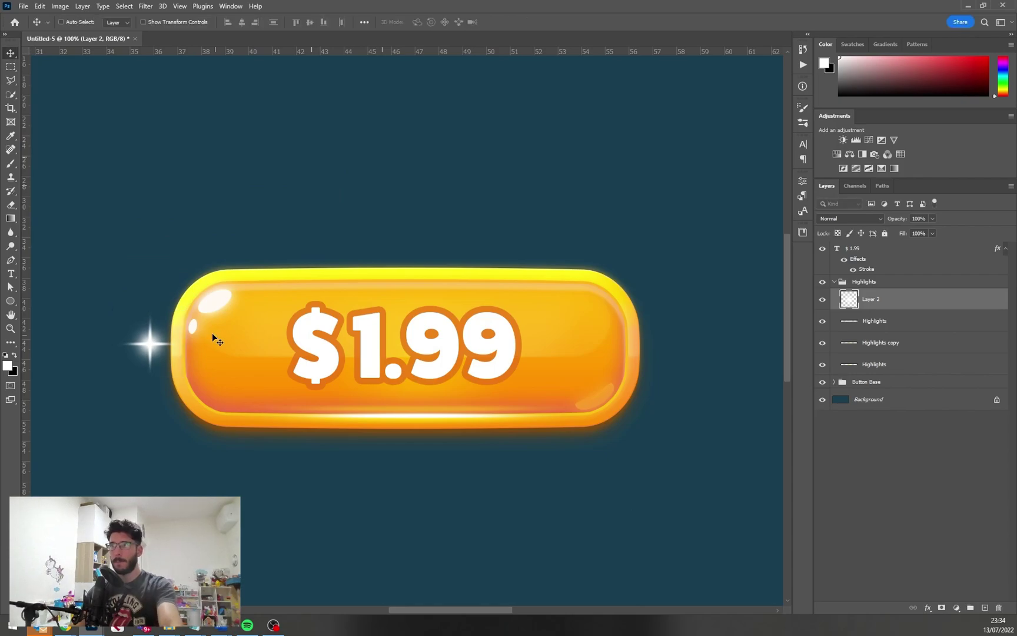
left_click_drag(191, 365, 241, 316)
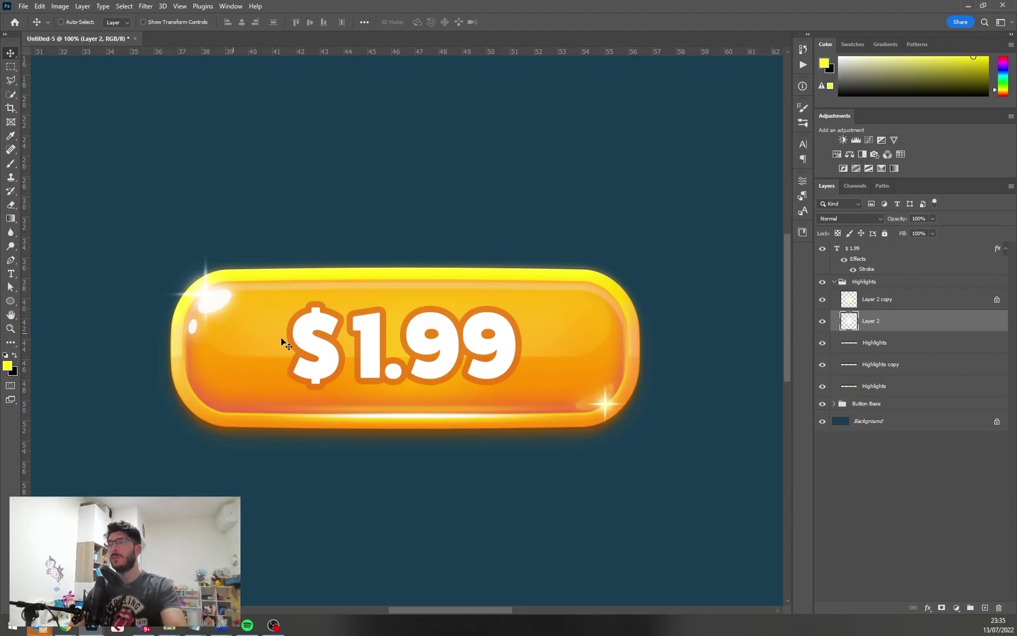
left_click(585, 365, "ctrl")
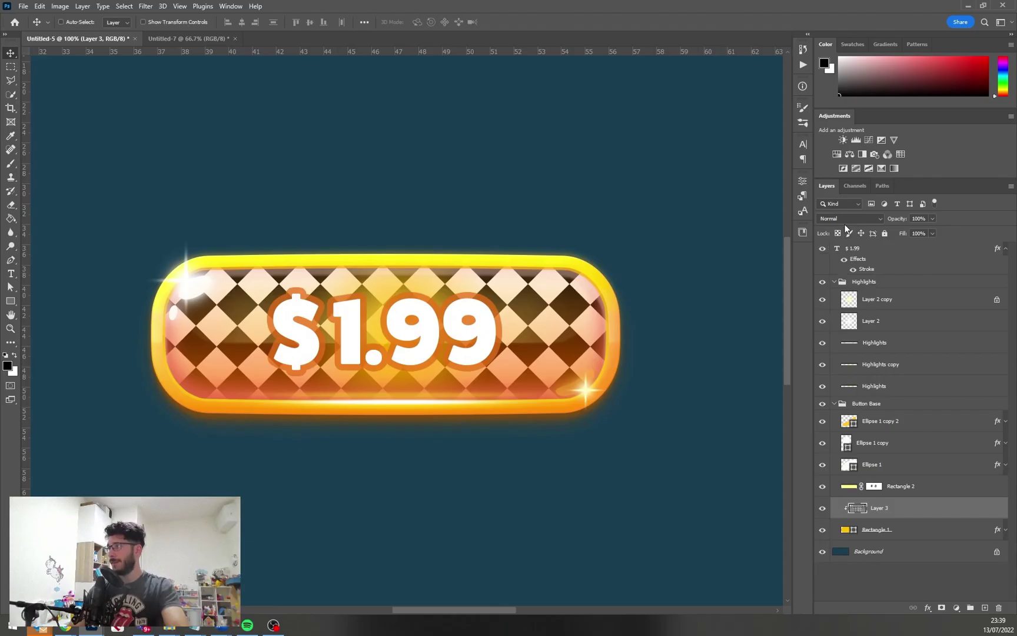
Set the diamond pattern layer to Soft Light blending at 32% opacity
scroll(846, 229, "left", 1)
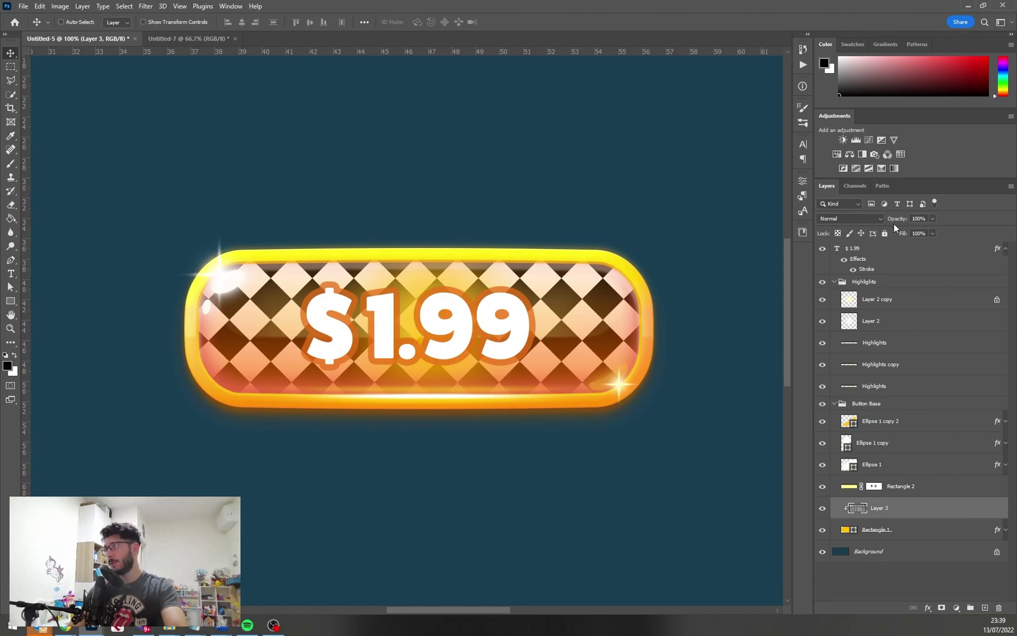
left_click_drag(896, 219, 843, 222)
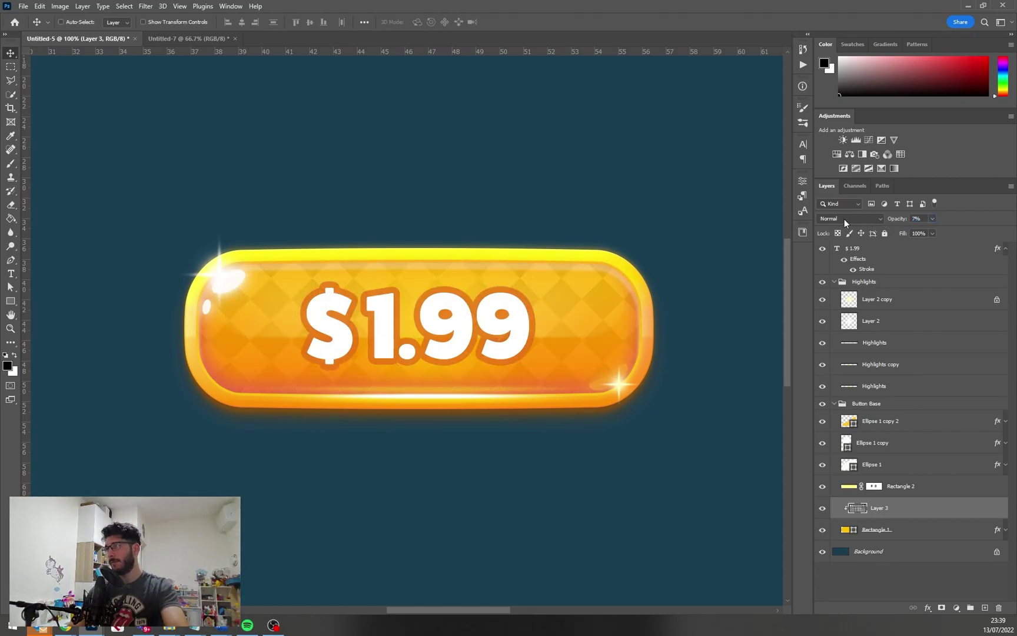
left_click(847, 218)
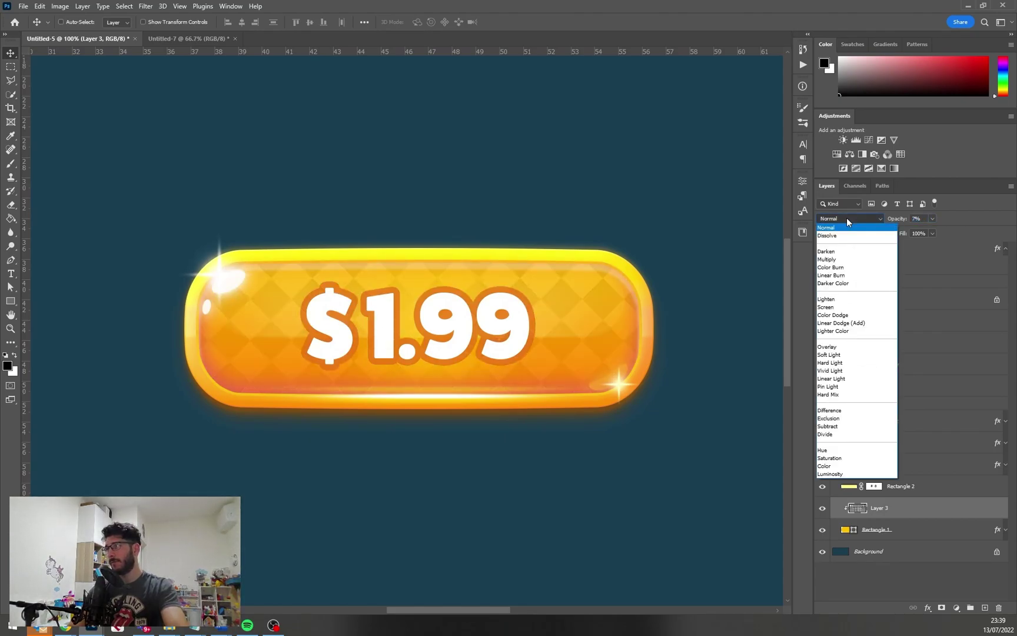
left_click(851, 356)
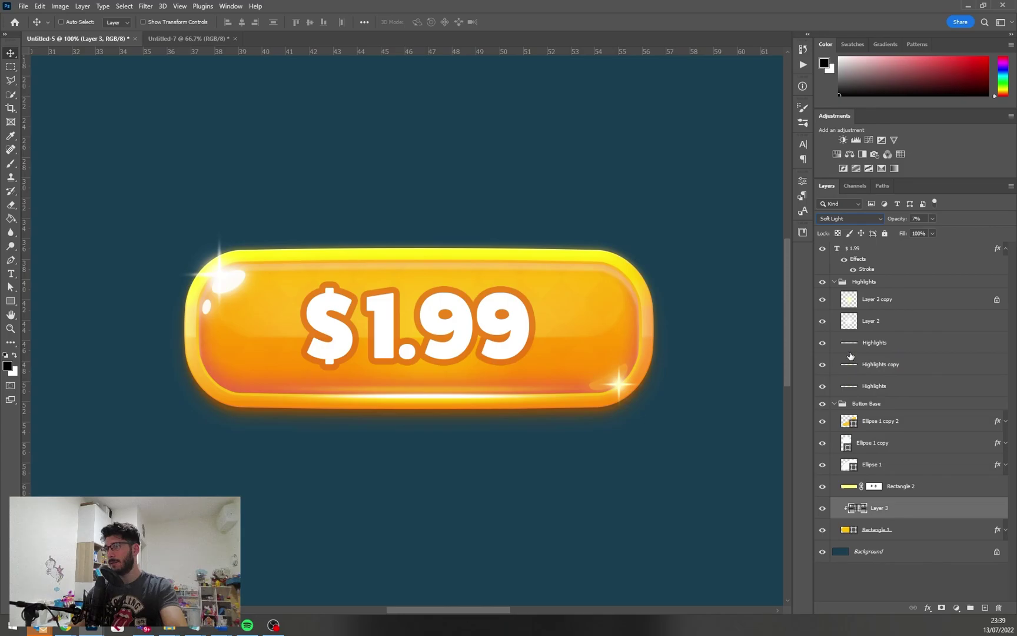
left_click(920, 218)
type("68")
key("Return")
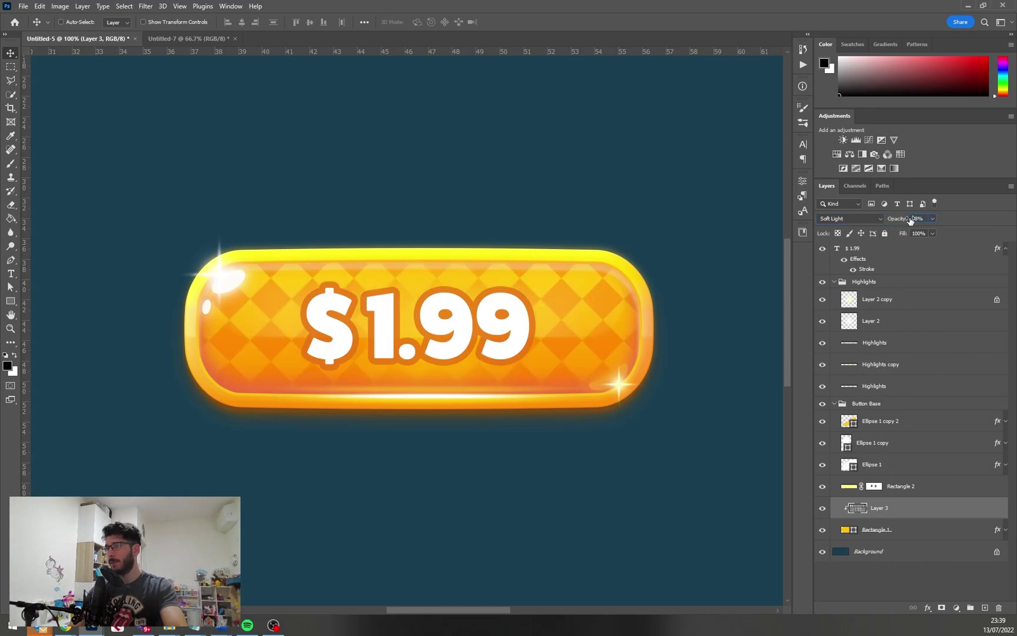
left_click_drag(912, 219, 909, 219)
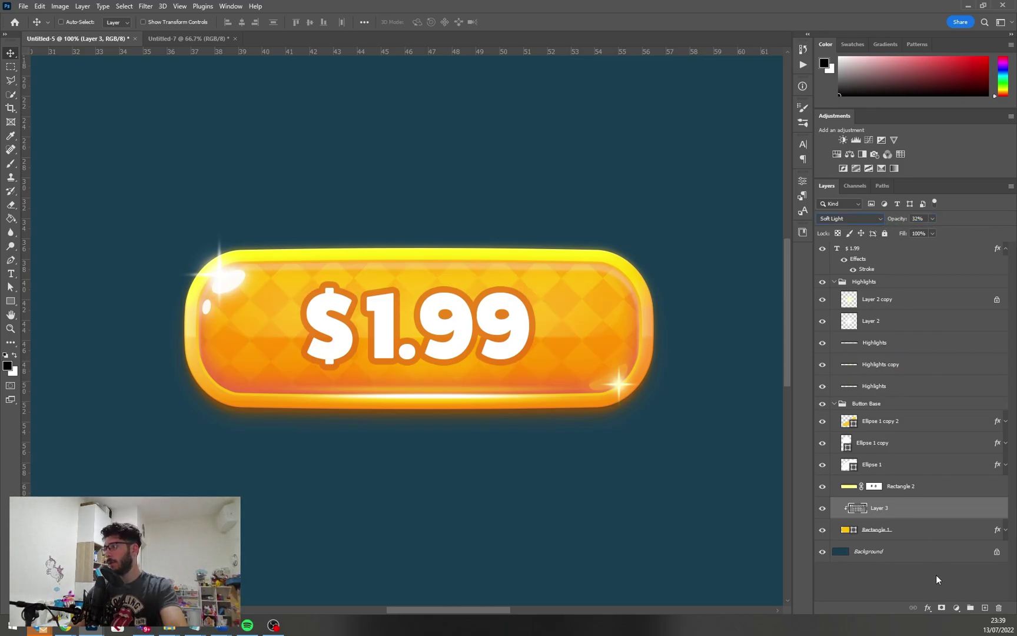
Add a layer mask and fade the pattern with a vertical black-to-white gradient
left_click(943, 608)
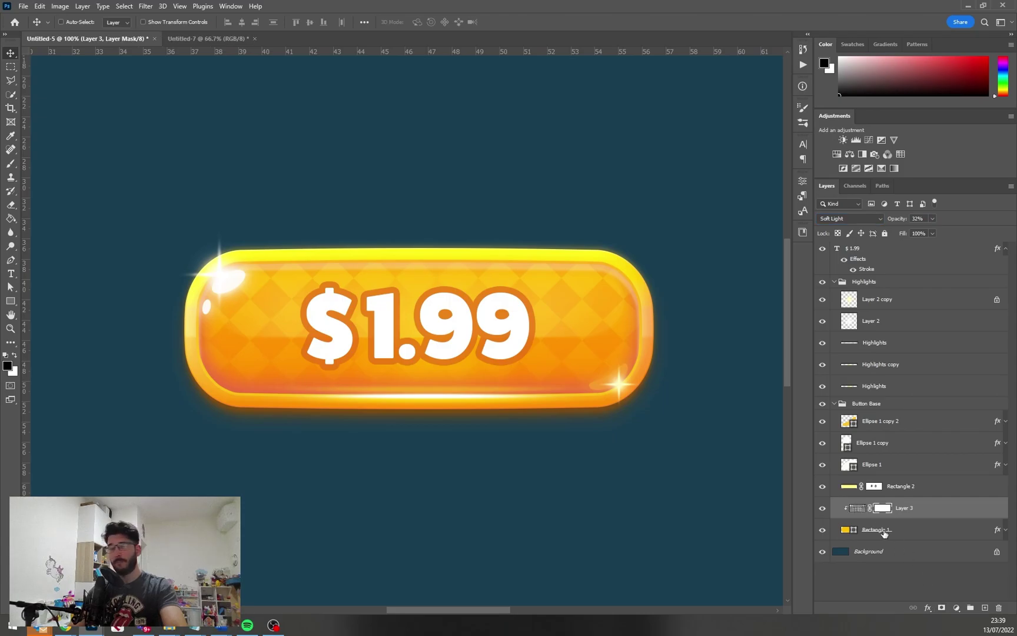
key("g")
left_click_drag(418, 196, 419, 355)
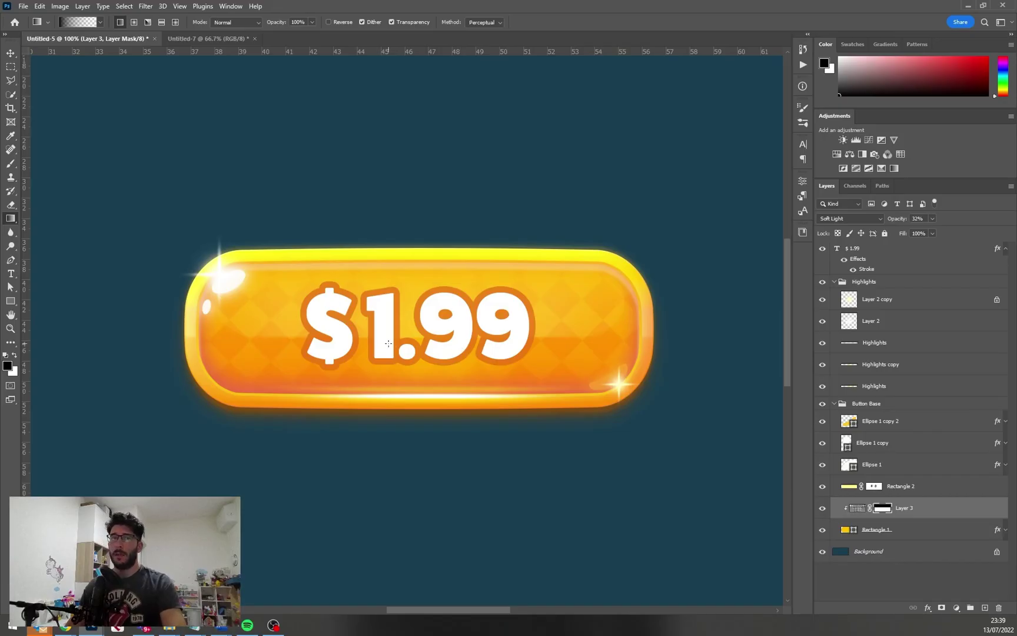
scroll(407, 360, "down", 1)
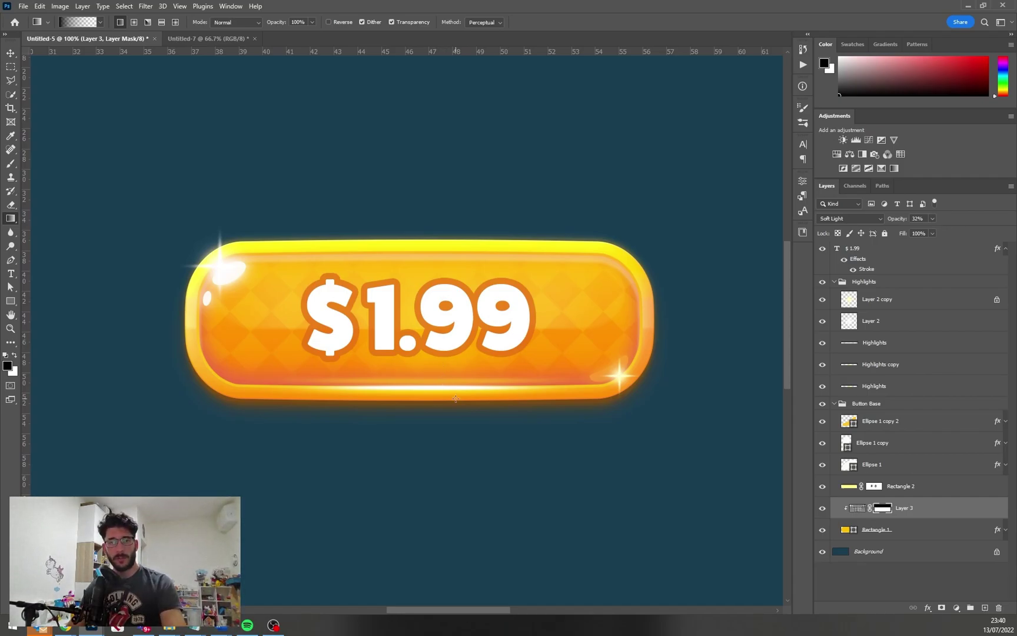
scroll(446, 399, "down", 1)
key("z")
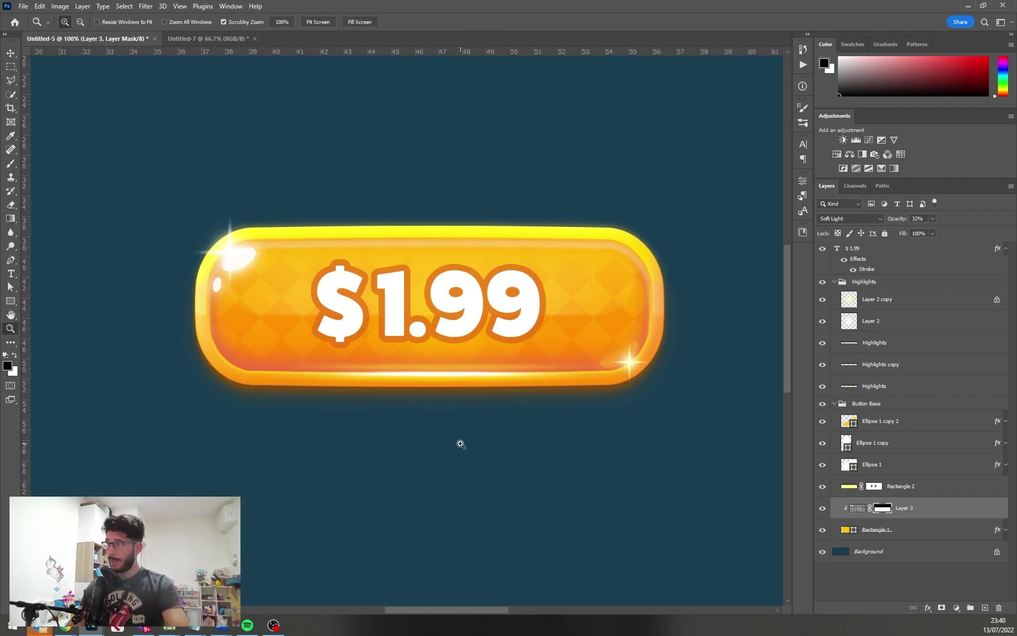